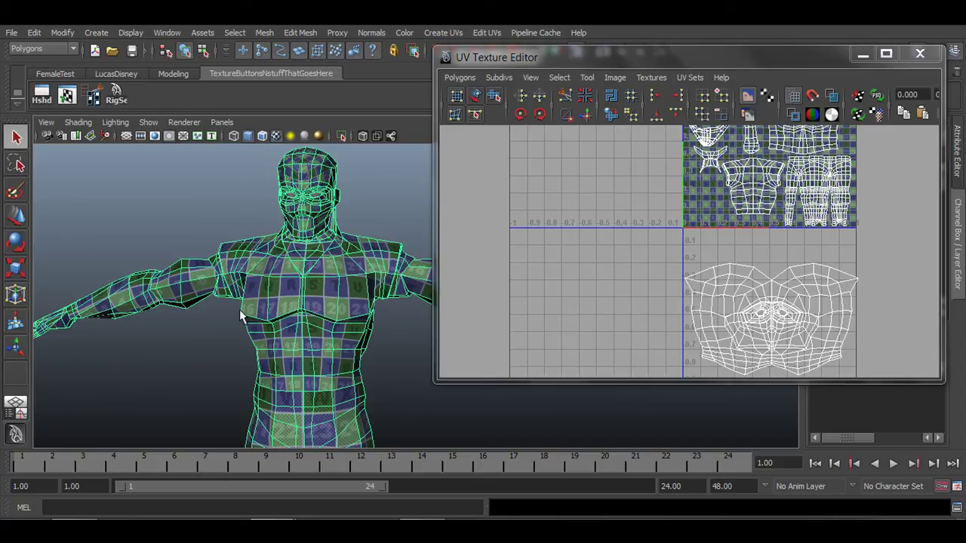
Step: Deselect and reselect the character mesh to load its UV shells in the UV Texture Editor
click(196, 338)
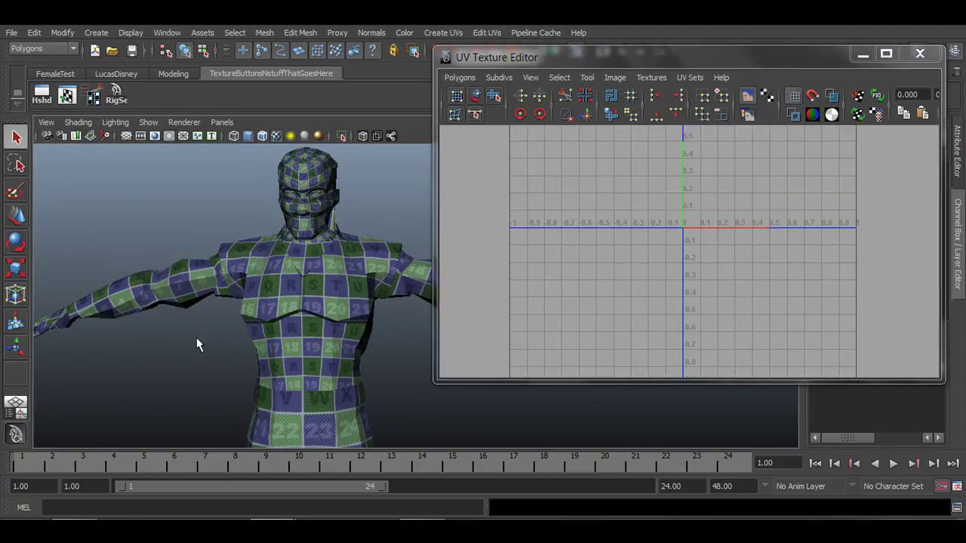
drag(326, 352, 244, 285)
click(291, 290)
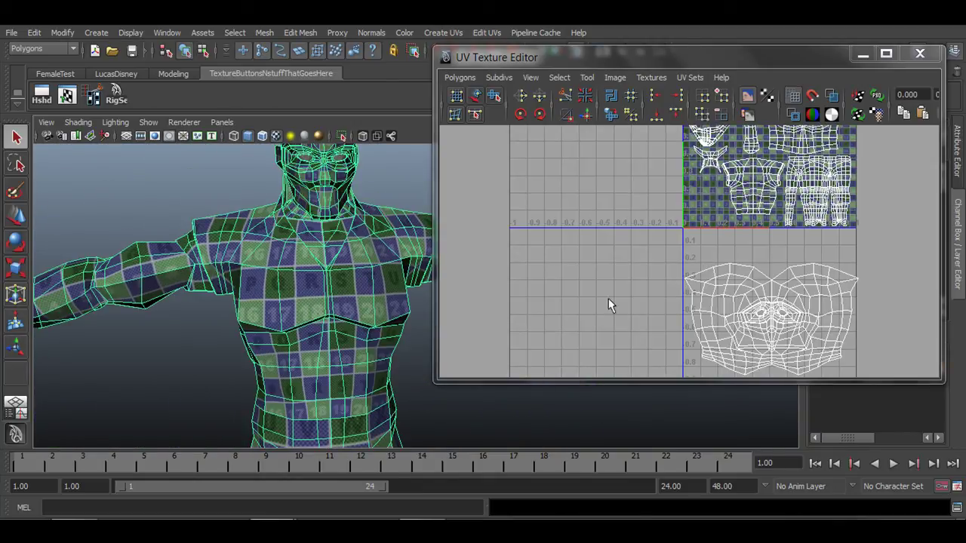
Step: Hide the checker texture image behind the UV shells in the UV Texture Editor
drag(815, 216, 757, 285)
drag(691, 272, 711, 276)
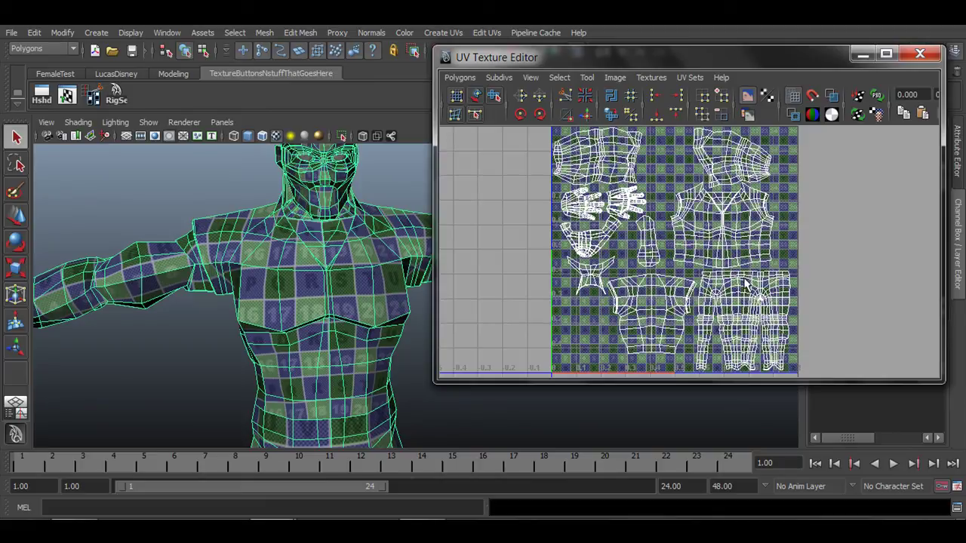
scroll(758, 294, up, 2)
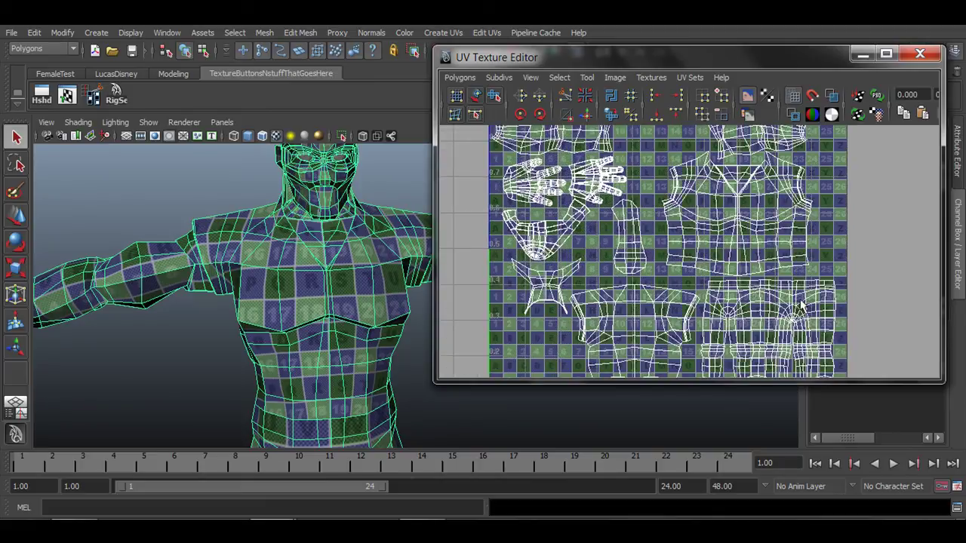
drag(801, 303, 666, 203)
scroll(677, 244, up, 2)
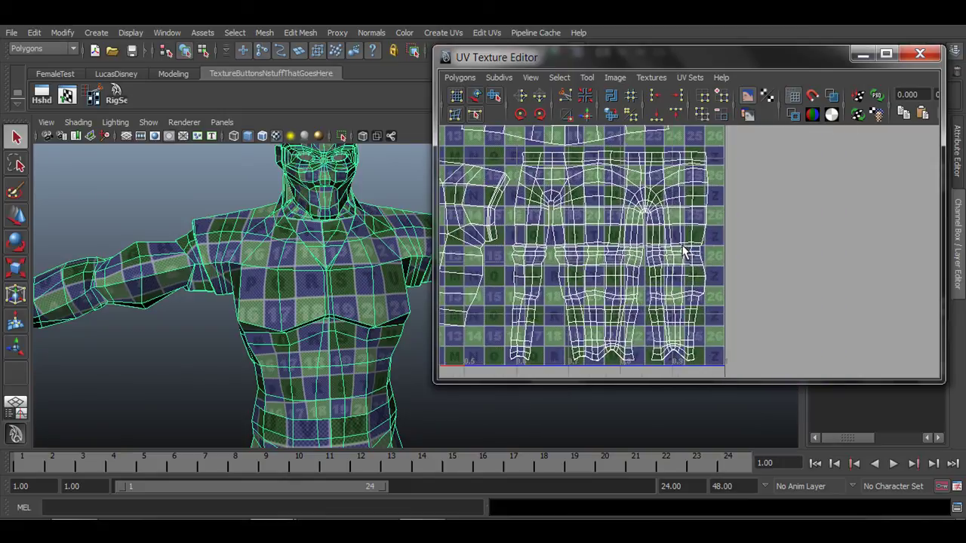
click(746, 98)
Step: Examine the trouser, torso, arm and hand UV shells and compare them with the checkered character model
drag(649, 209, 762, 246)
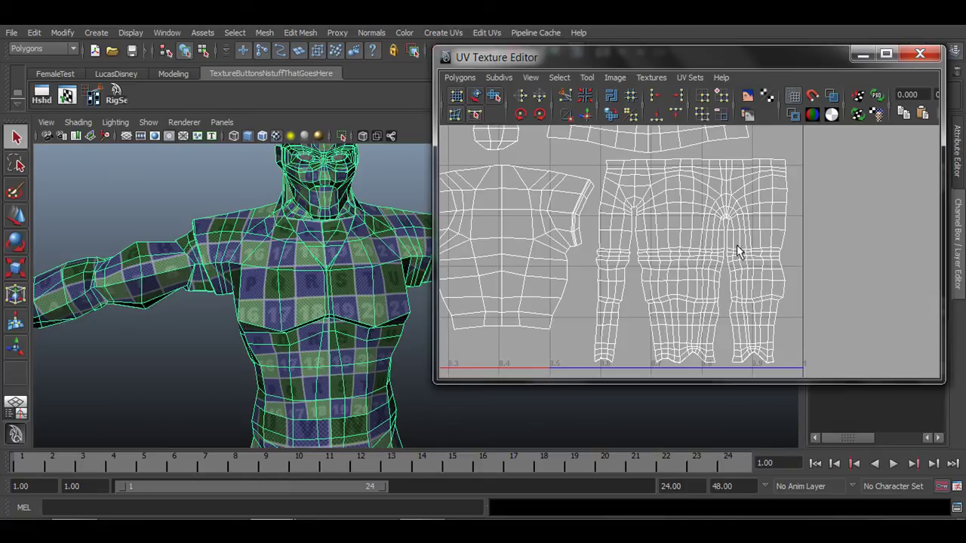
scroll(737, 252, down, 5)
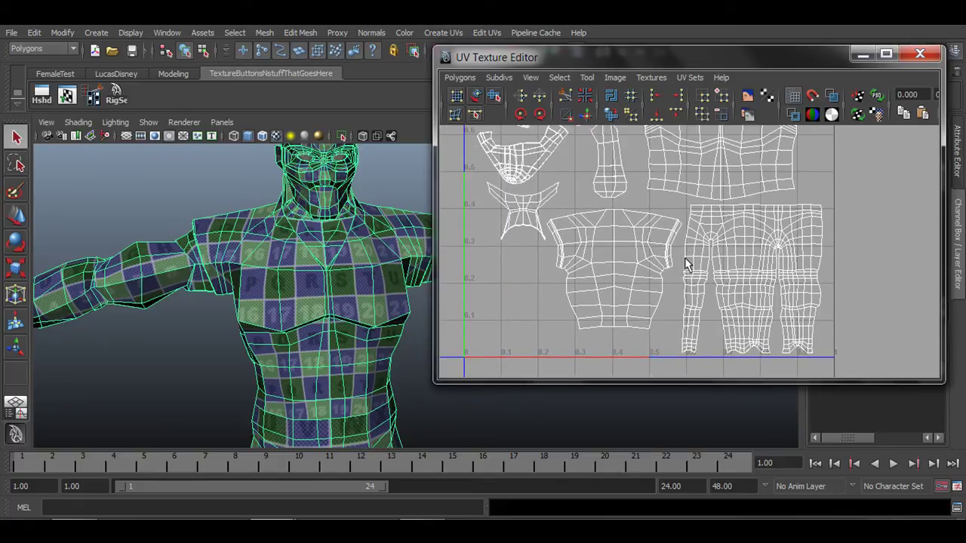
scroll(777, 240, down, 1)
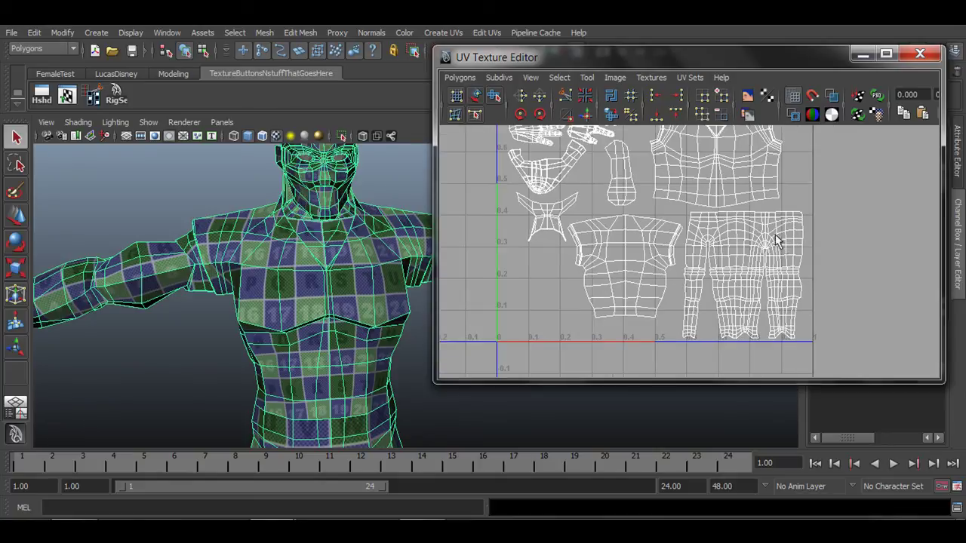
mouse_move(767, 221)
mouse_down()
mouse_move(782, 256)
mouse_move(773, 264)
mouse_up()
drag(758, 173, 763, 268)
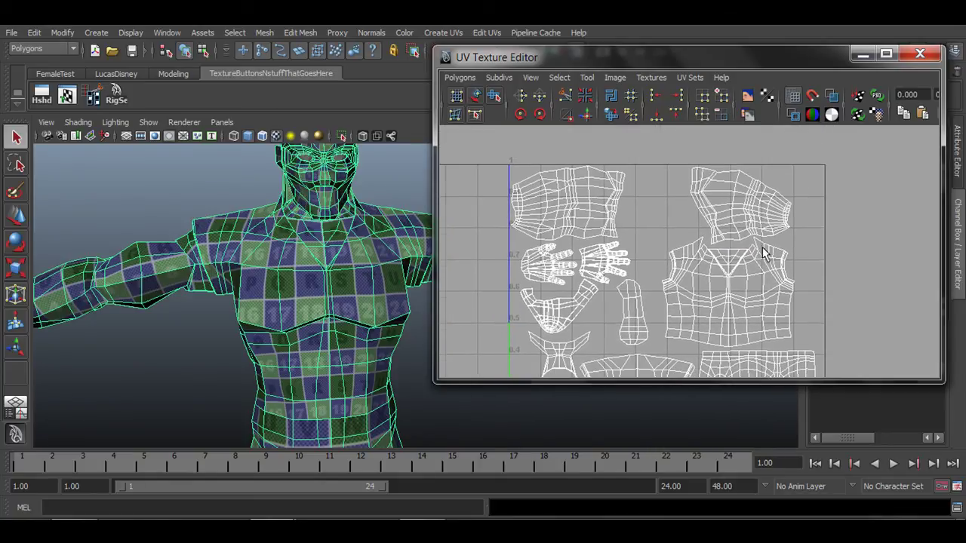
mouse_move(719, 339)
mouse_down()
mouse_move(776, 233)
mouse_move(750, 215)
mouse_up()
drag(734, 248, 713, 230)
mouse_move(805, 284)
mouse_down()
mouse_move(702, 225)
mouse_move(754, 233)
mouse_move(759, 254)
mouse_up()
scroll(744, 233, up, 2)
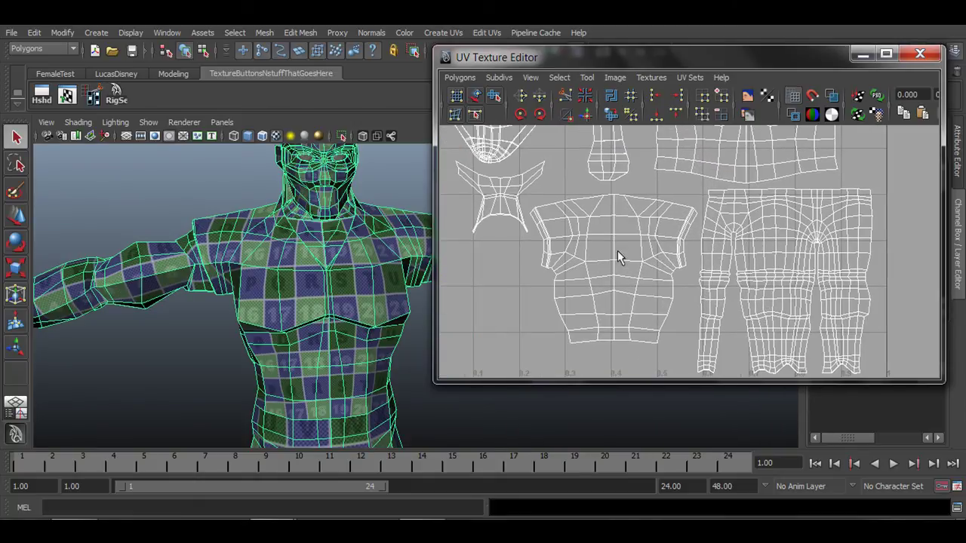
drag(617, 219, 649, 248)
drag(254, 242, 281, 292)
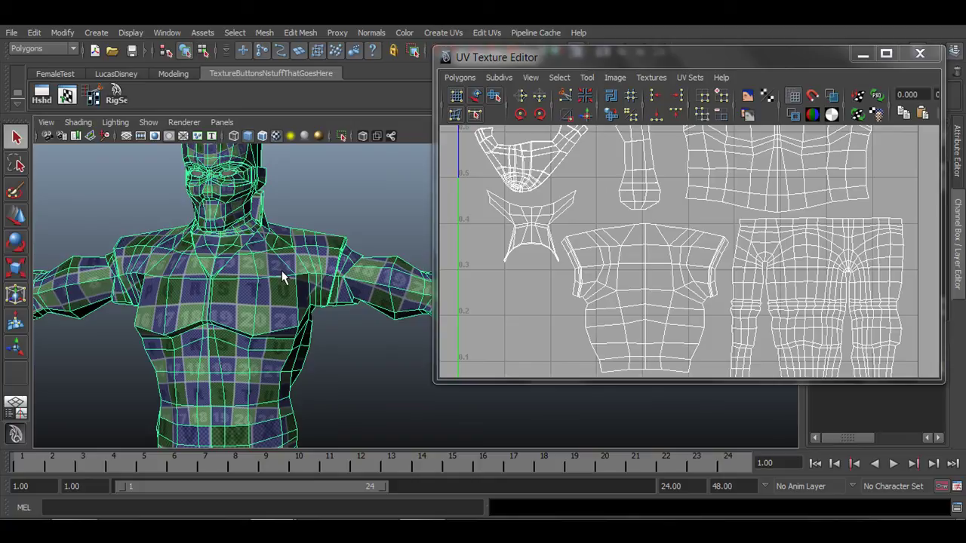
drag(248, 292, 276, 305)
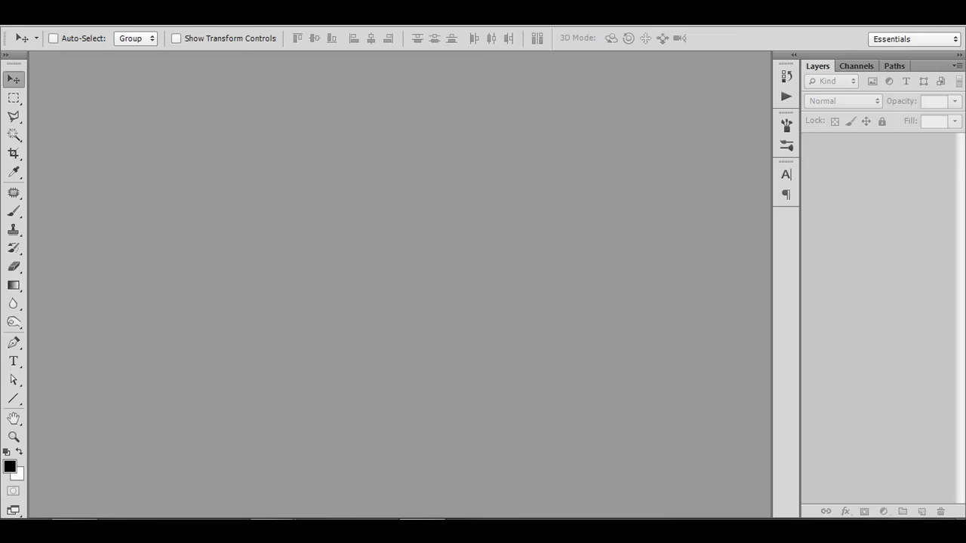
click(36, 15)
click(65, 54)
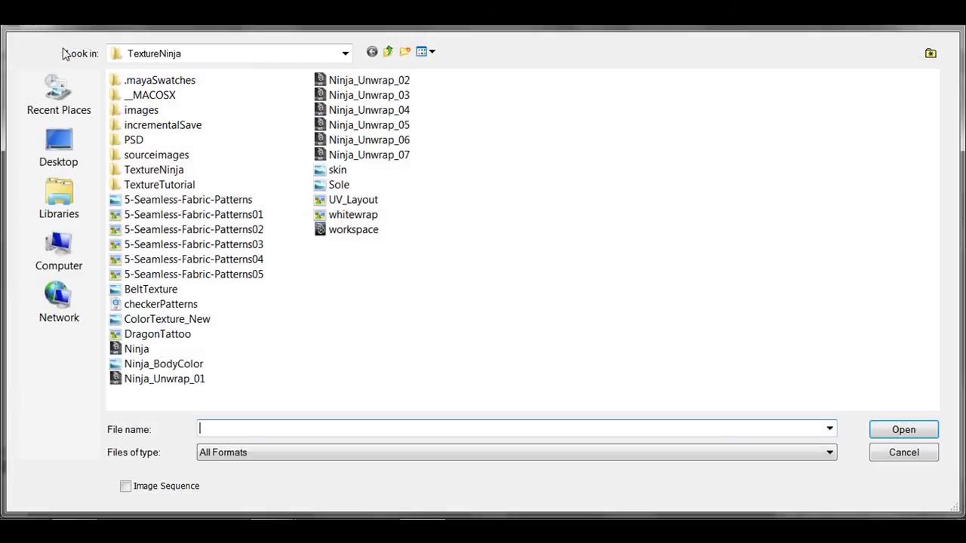
click(354, 202)
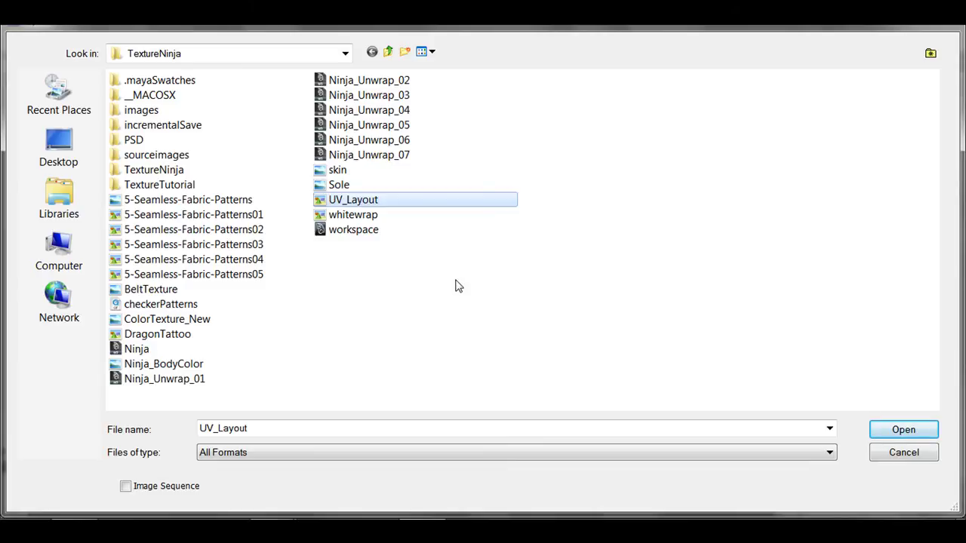
click(914, 459)
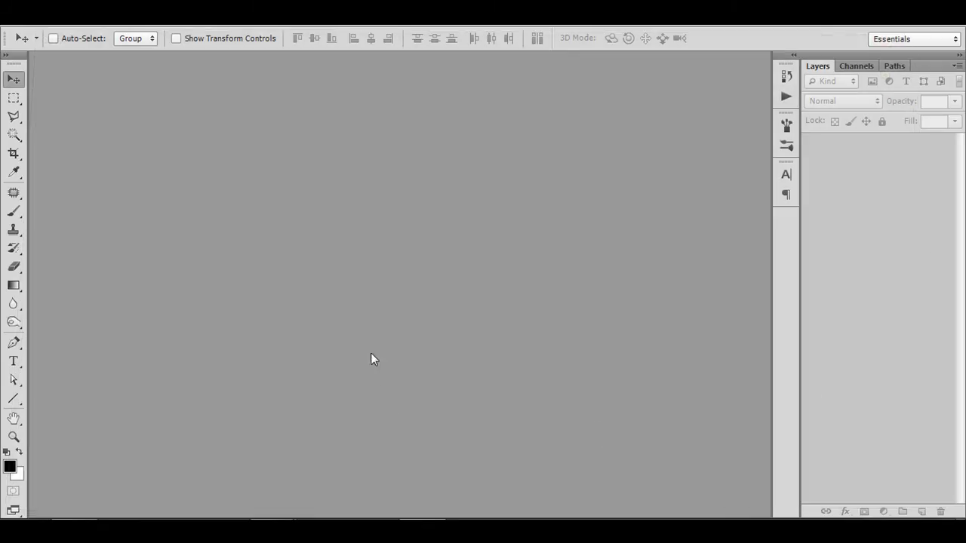
mouse_move(315, 511)
click(359, 474)
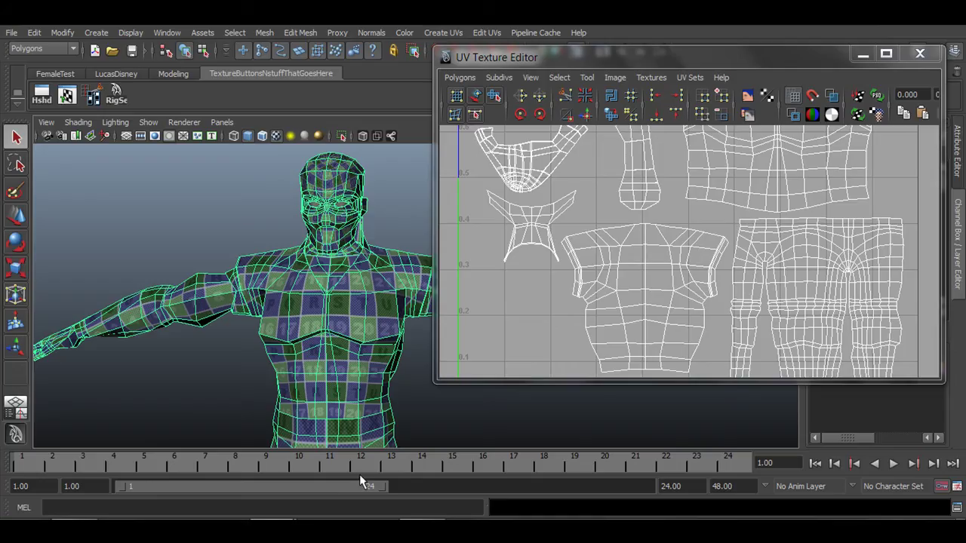
click(457, 79)
click(471, 489)
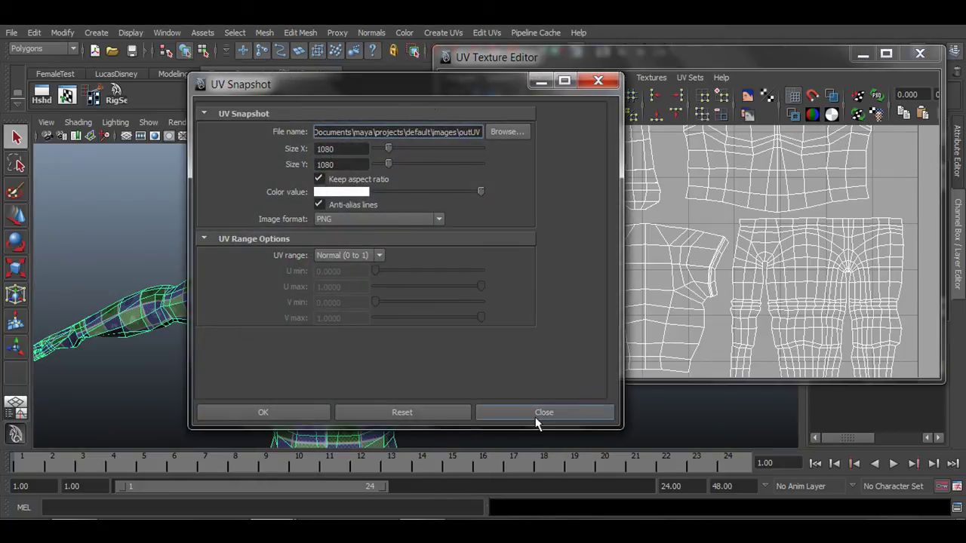
click(533, 414)
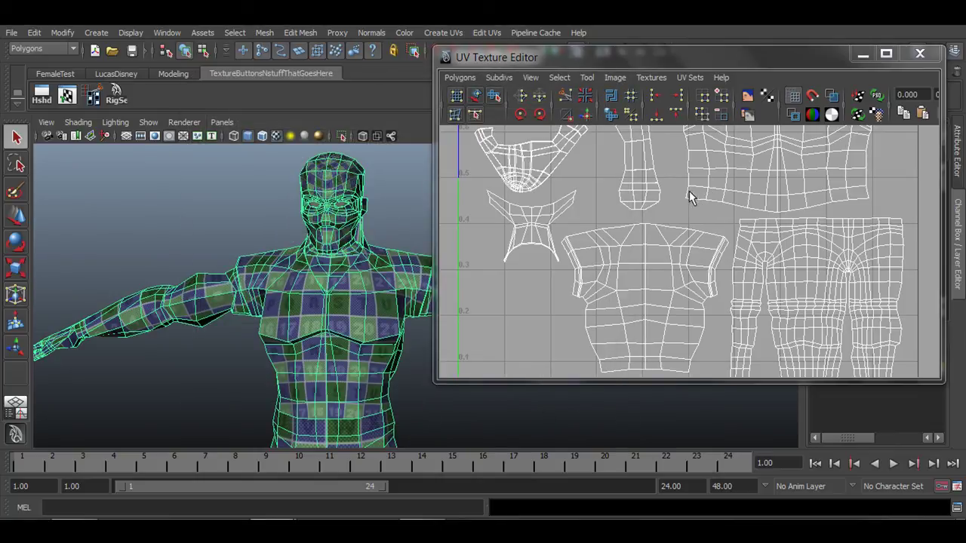
click(615, 78)
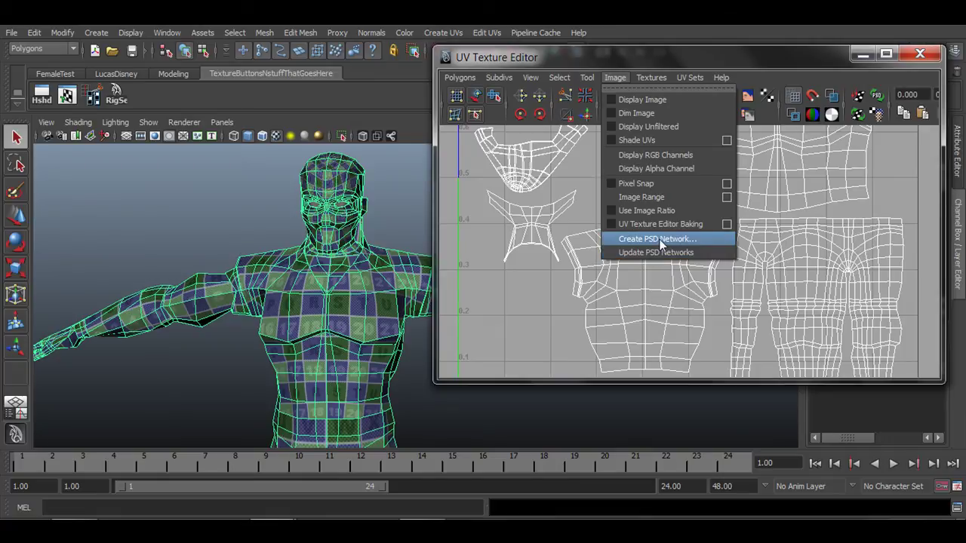
click(460, 77)
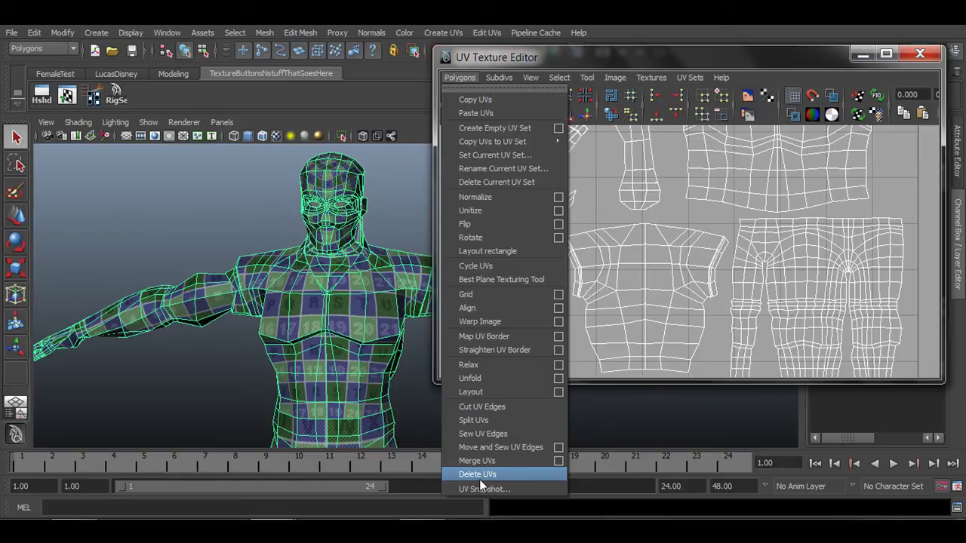
Step: Open the Create PSD Network options for the character and reset the settings to their defaults
click(615, 77)
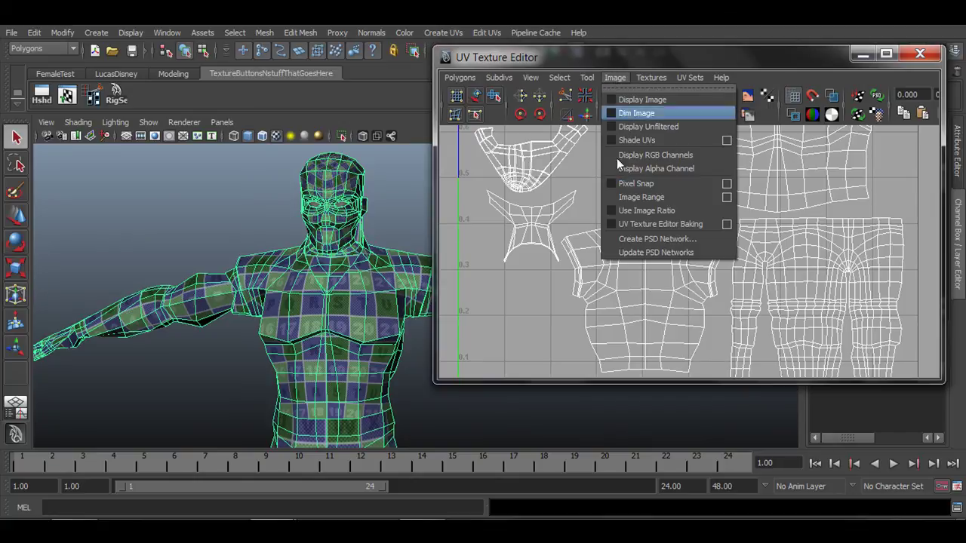
click(636, 239)
click(233, 91)
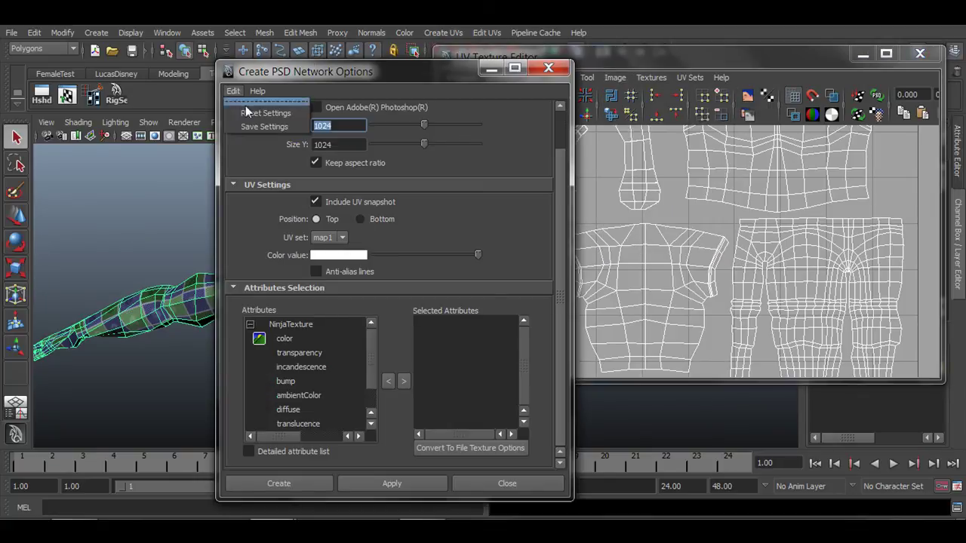
click(252, 114)
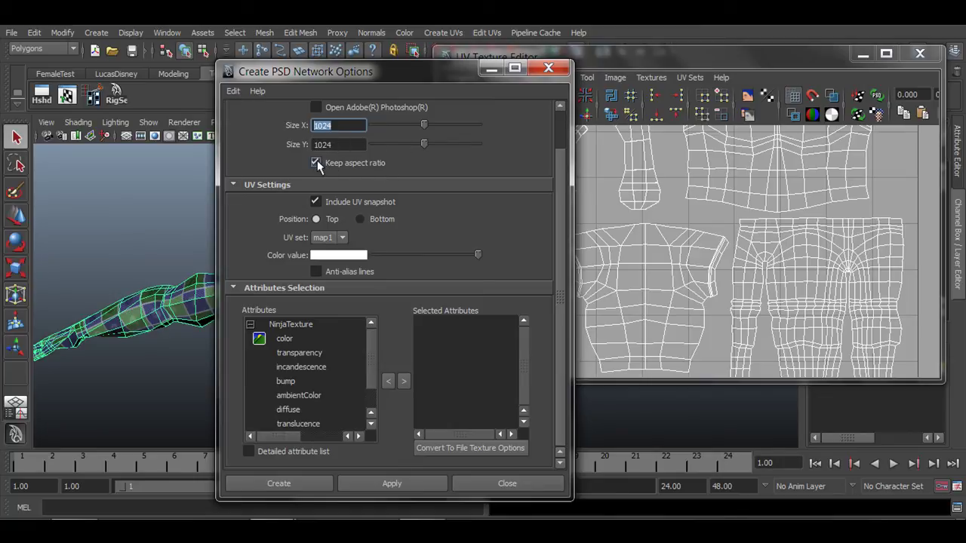
drag(562, 227, 556, 153)
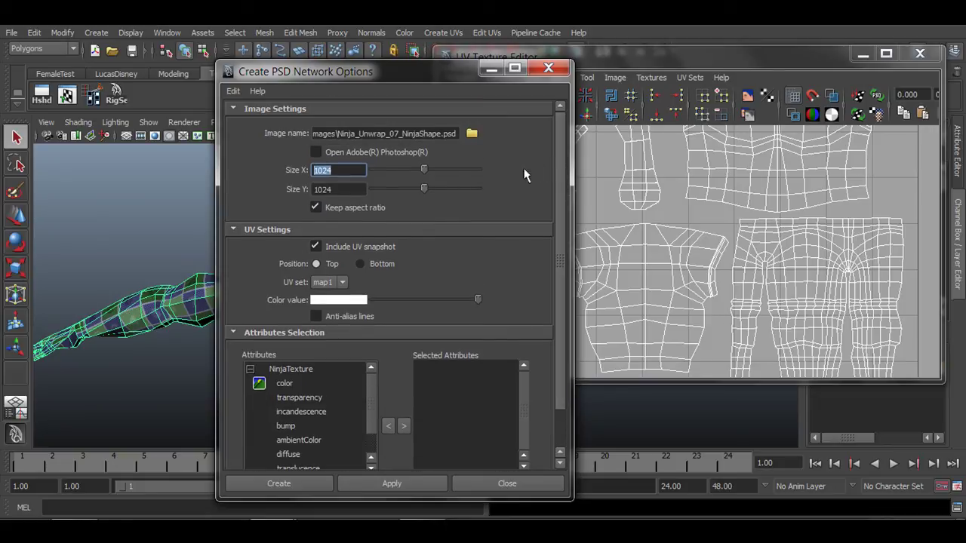
click(316, 153)
click(317, 153)
Step: Set the PSD network's image file to Tutorial_PSD in the TextureTutorial folder
click(471, 134)
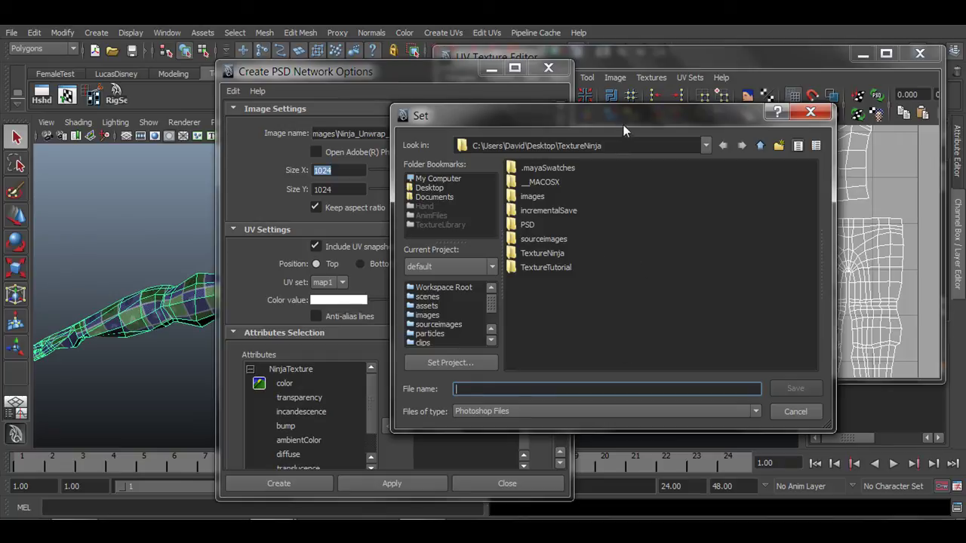
drag(630, 118, 685, 133)
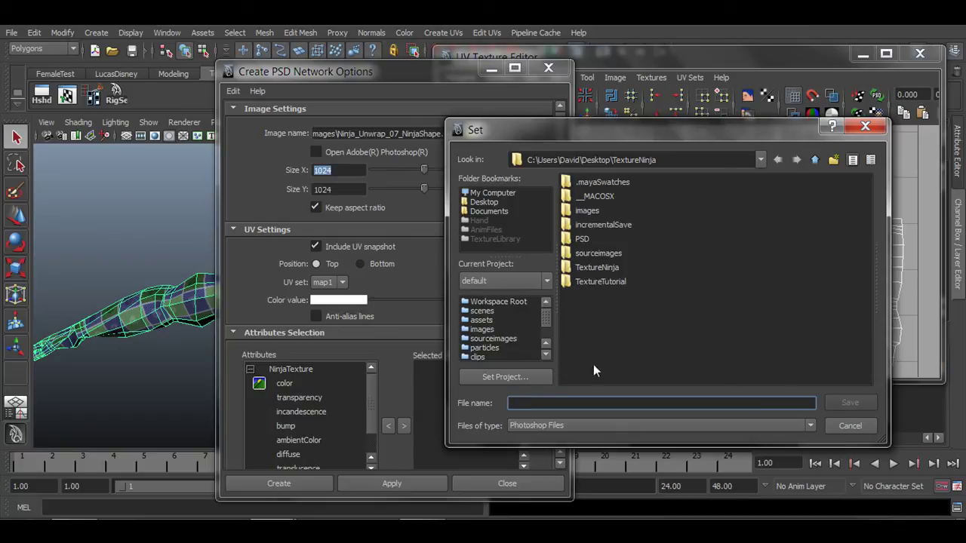
click(589, 283)
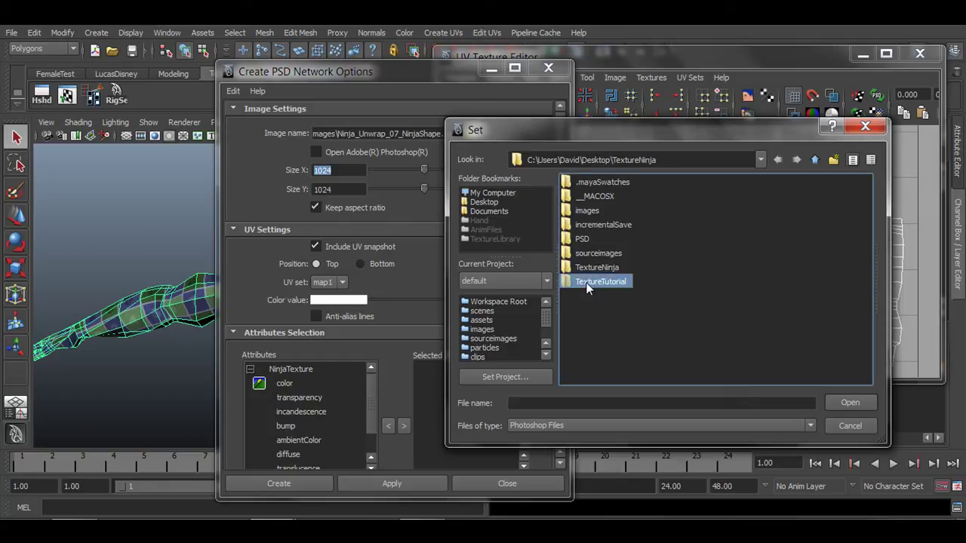
double_click(596, 281)
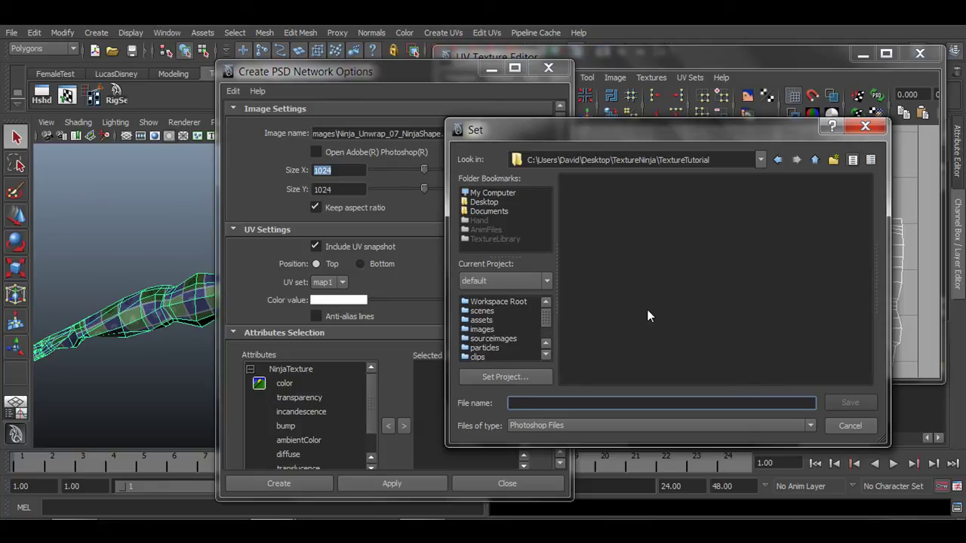
text(Tutorial)
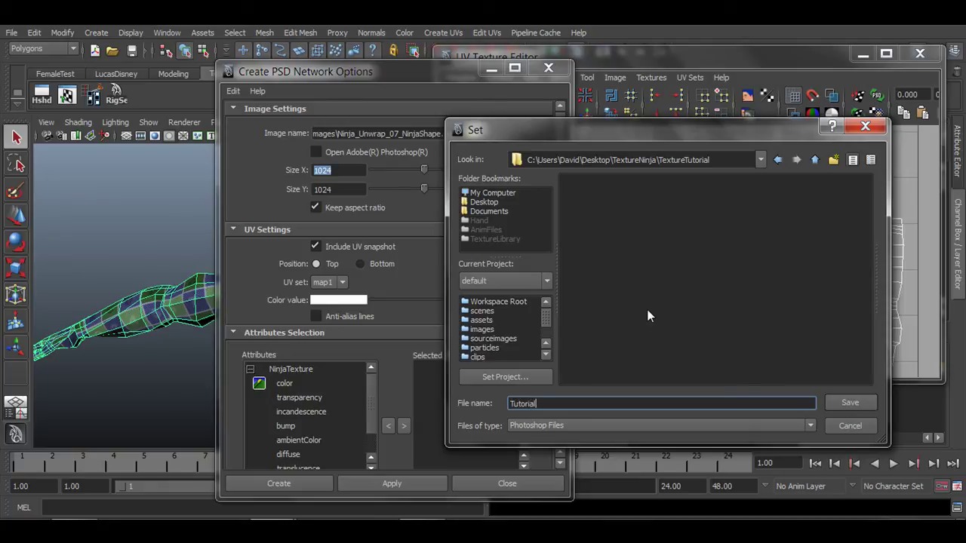
text(_PSD)
click(848, 405)
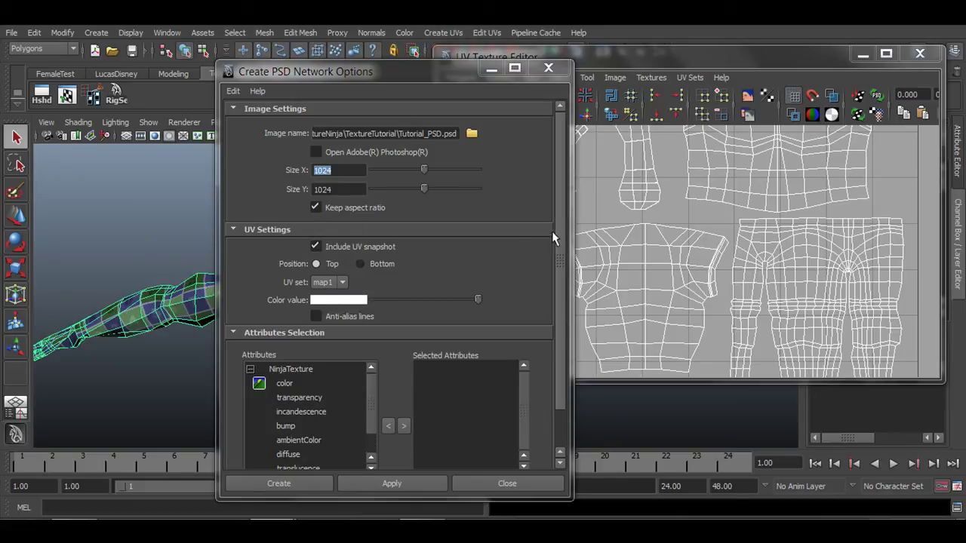
Step: Add NinjaTexture's color attribute to the selected attributes and create the PSD network
drag(558, 227, 559, 290)
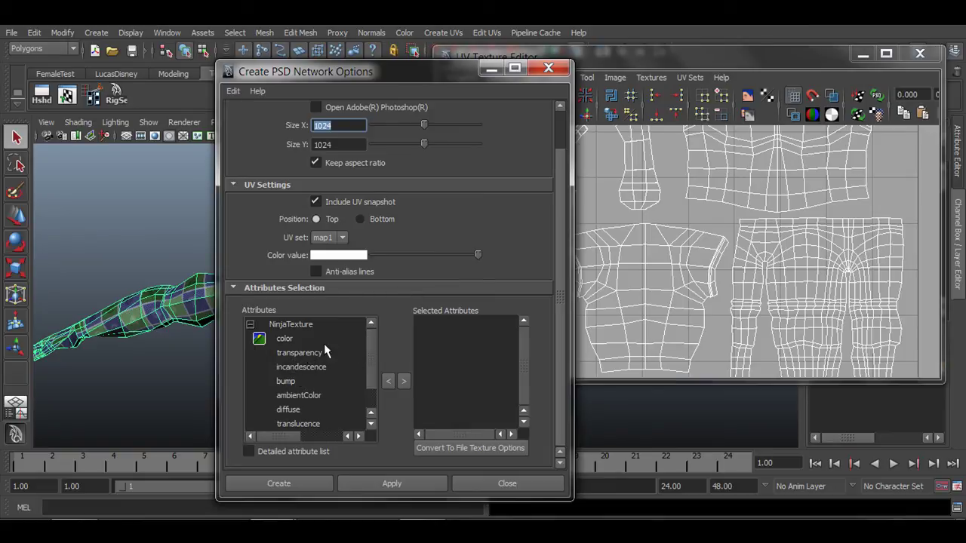
mouse_move(373, 356)
mouse_down()
mouse_move(372, 385)
mouse_move(375, 343)
mouse_up()
click(289, 341)
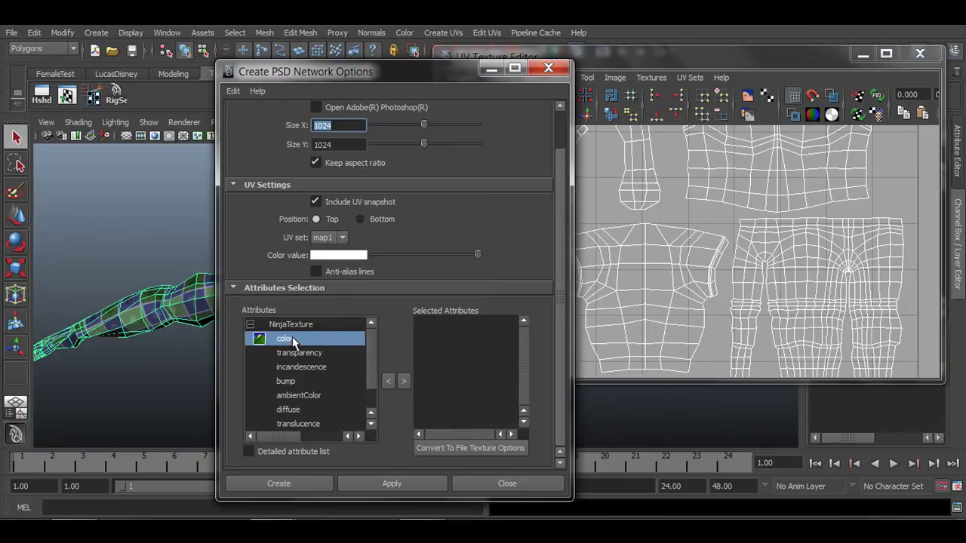
click(403, 381)
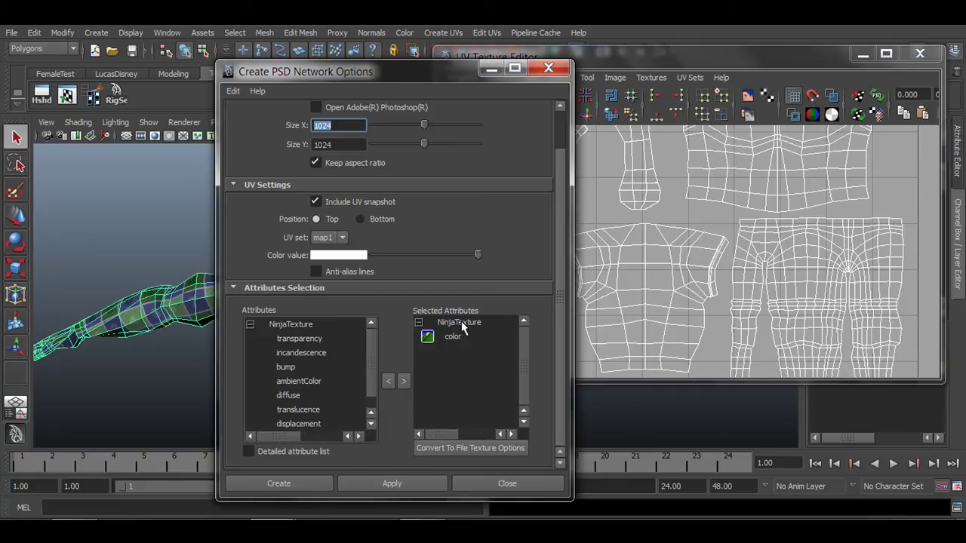
click(288, 482)
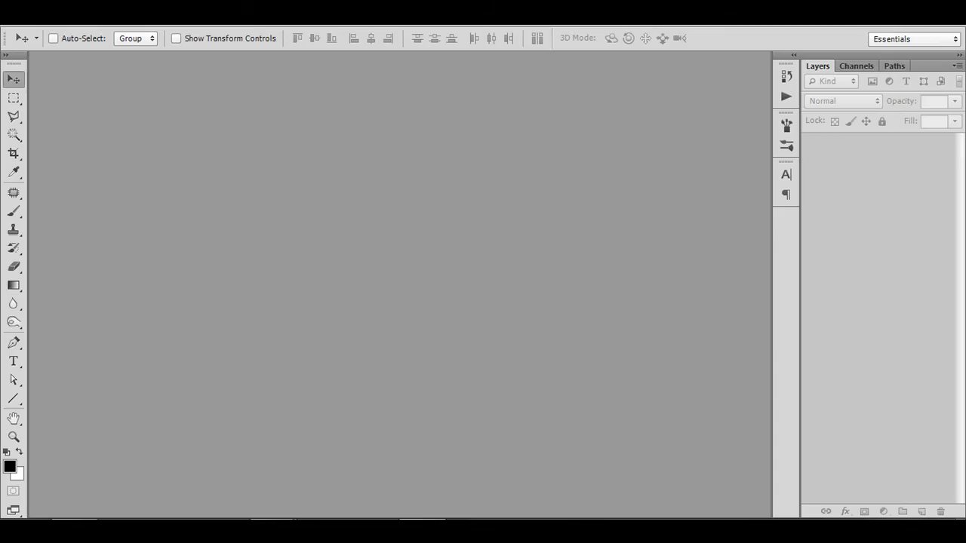
Step: Open Tutorial_PSD from the TextureTutorial folder in Photoshop
key(alt+f)
click(86, 50)
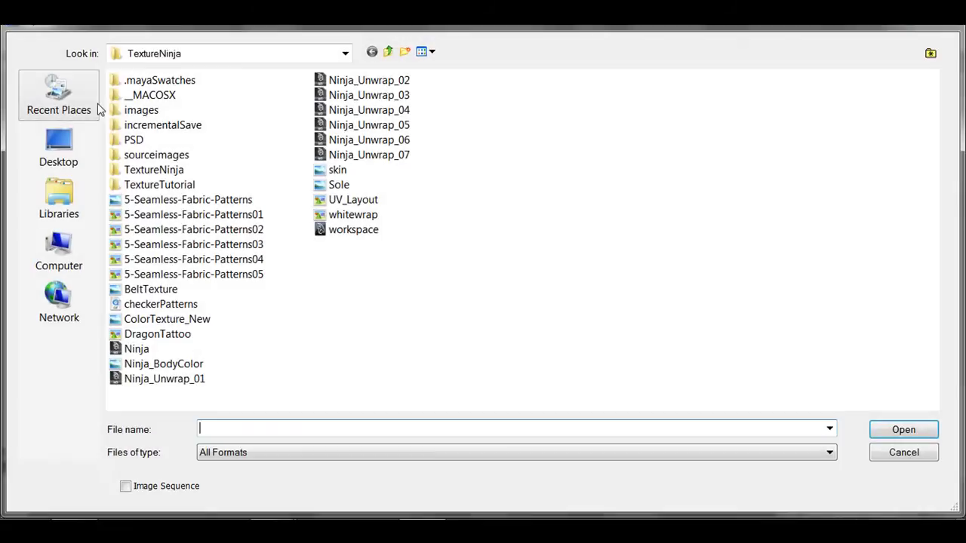
double_click(159, 185)
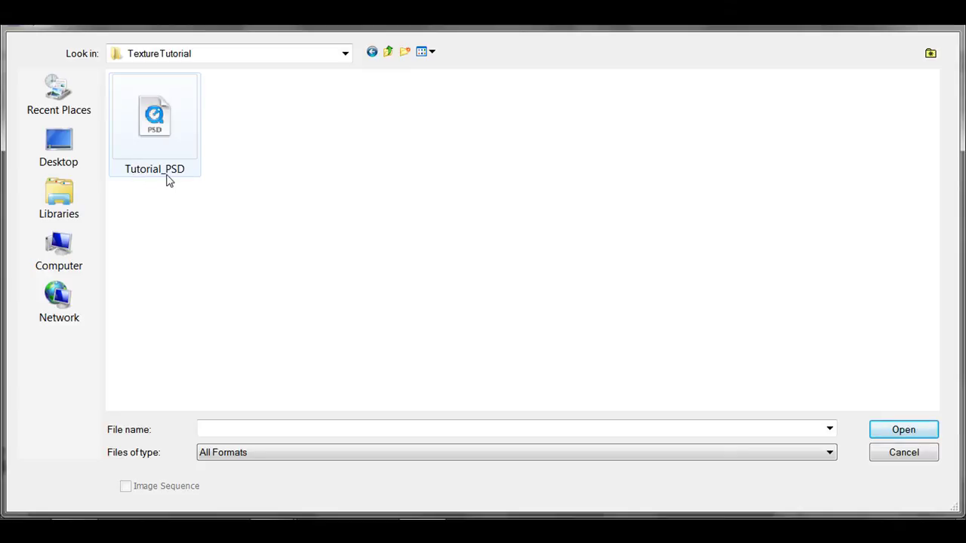
click(183, 149)
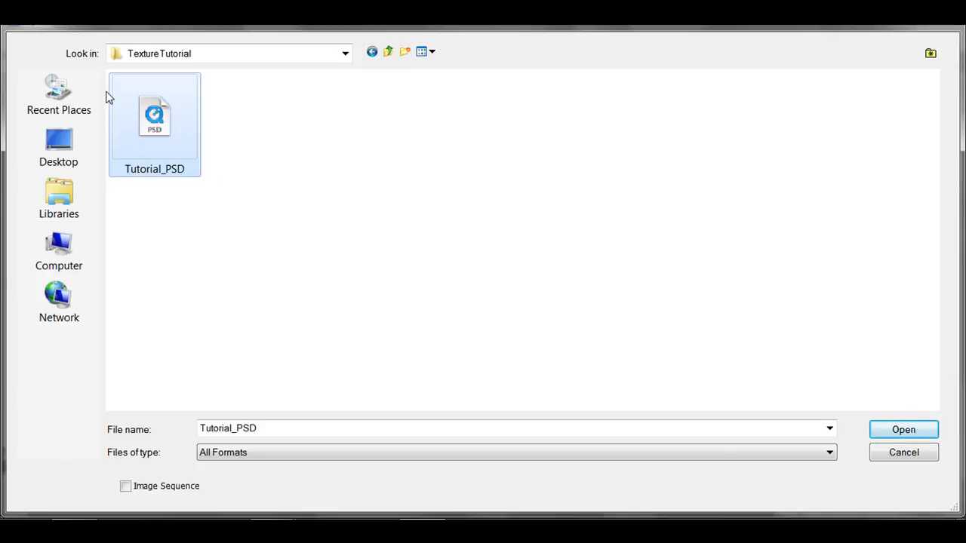
click(898, 432)
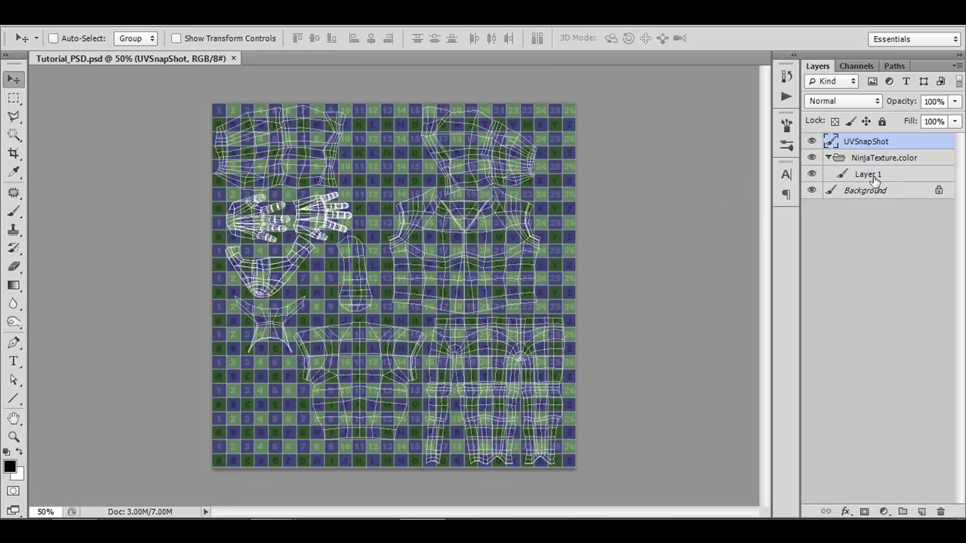
Step: Toggle Layer 1's visibility to check what it contributes to the texture
click(812, 175)
click(812, 175)
click(812, 175)
click(812, 175)
Step: Collapse the NinjaTexture.color group and delete the locked Background layer
click(828, 158)
click(888, 248)
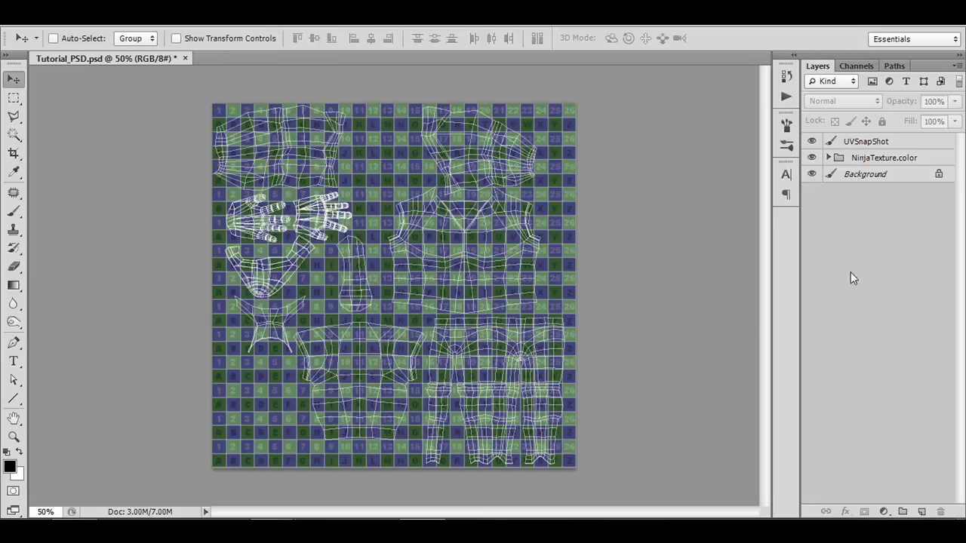
click(872, 178)
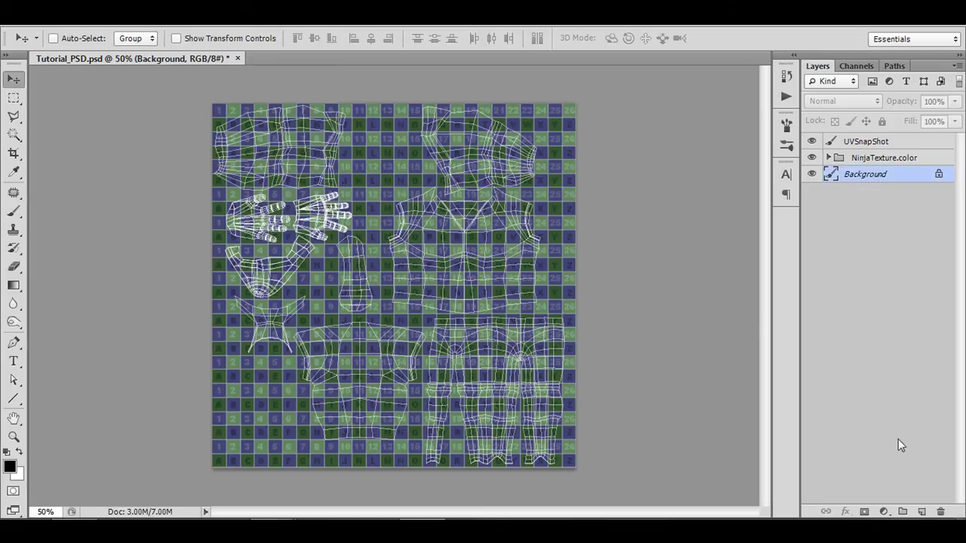
click(941, 512)
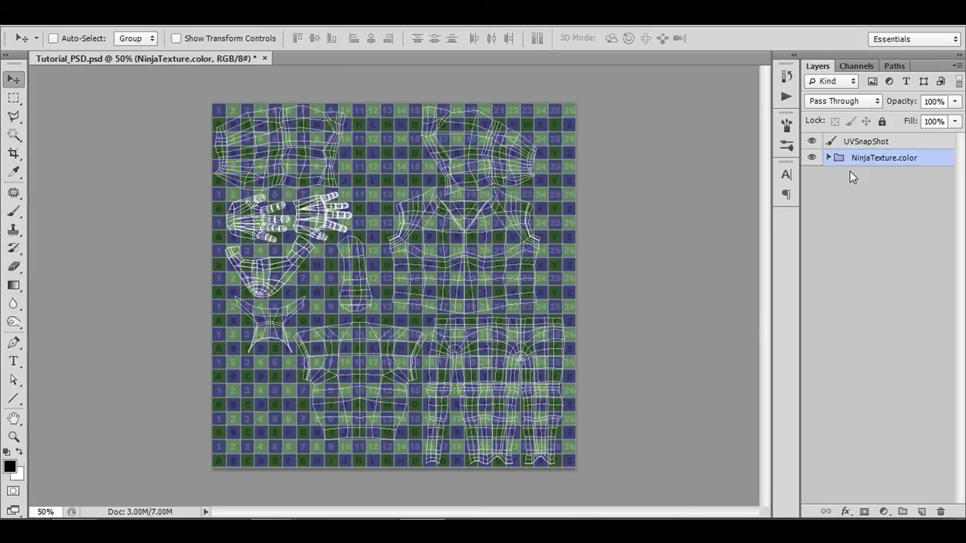
Step: Inspect the UVSnapShot layer by toggling its visibility, and undo a trial move of the wireframe
click(866, 142)
click(811, 142)
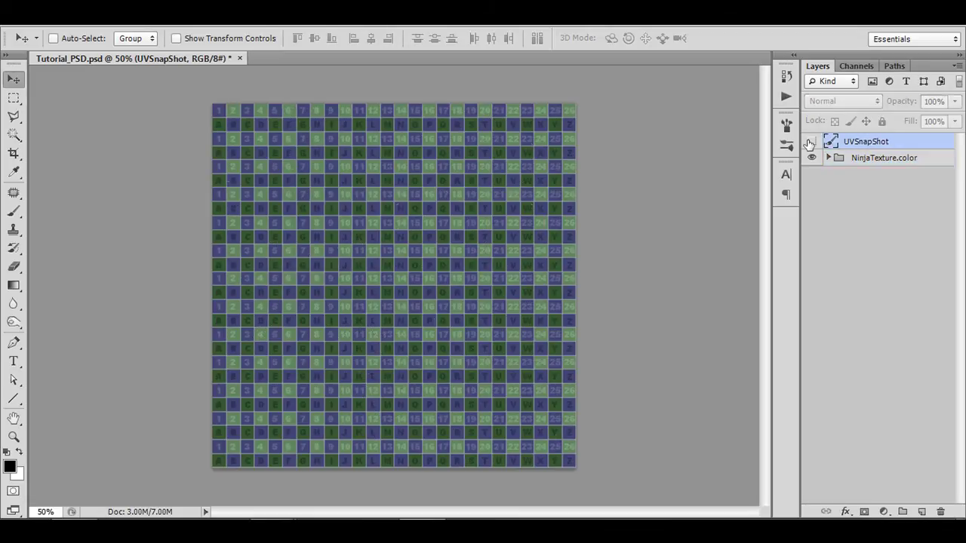
click(811, 142)
click(811, 142)
click(811, 142)
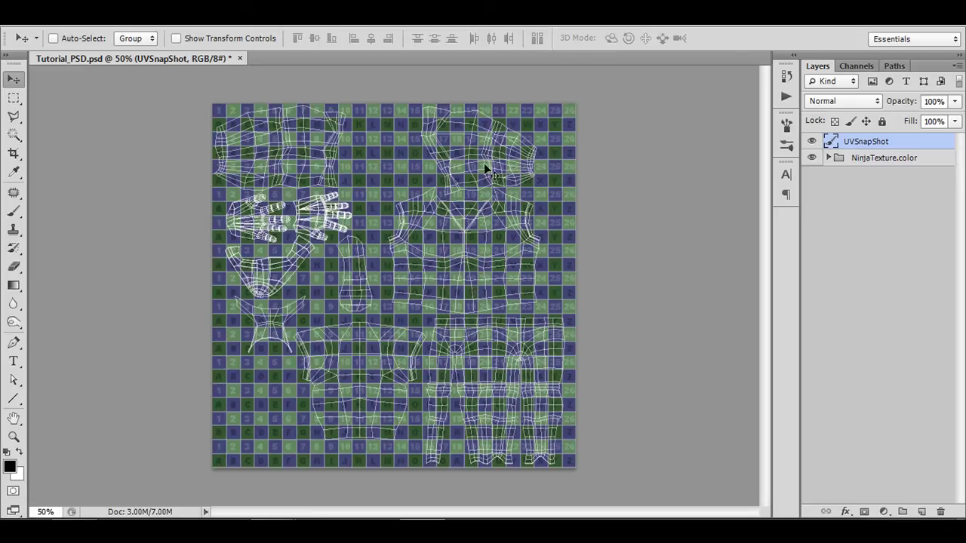
drag(494, 163, 518, 172)
key(ctrl+z)
Step: Compare the UV shells in Maya's UV Texture Editor with the UVSnapShot layer in Photoshop, undoing a trial move of that layer
key(alt+Tab)
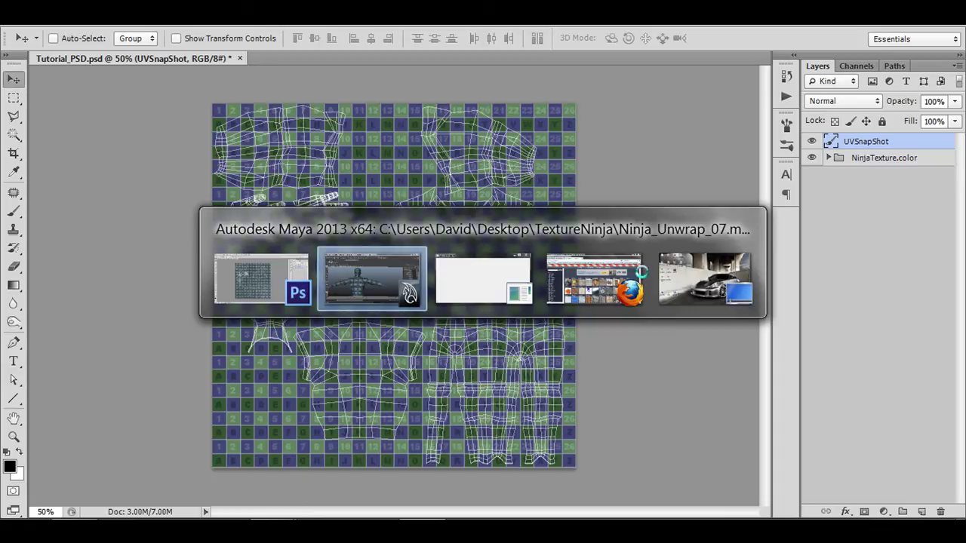
click(370, 302)
scroll(744, 240, down, 3)
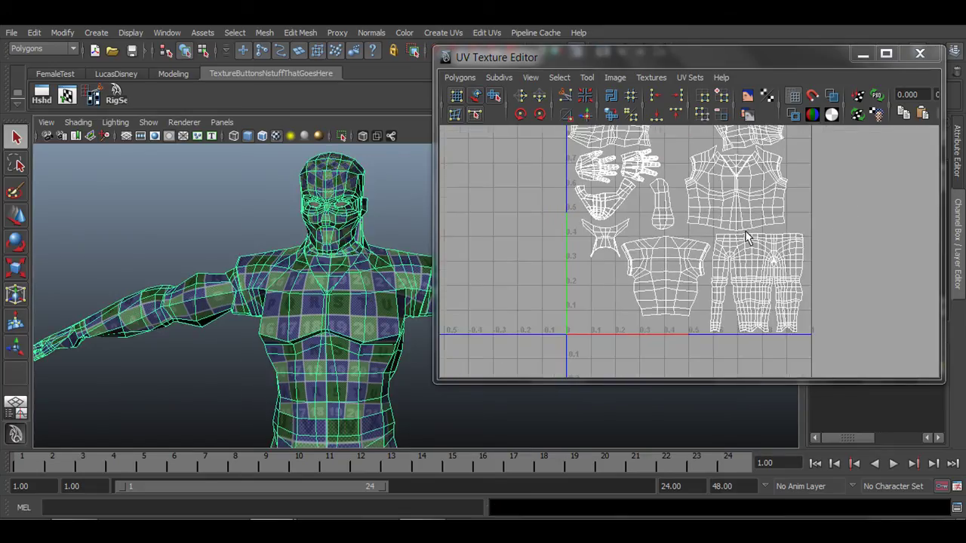
scroll(732, 234, down, 4)
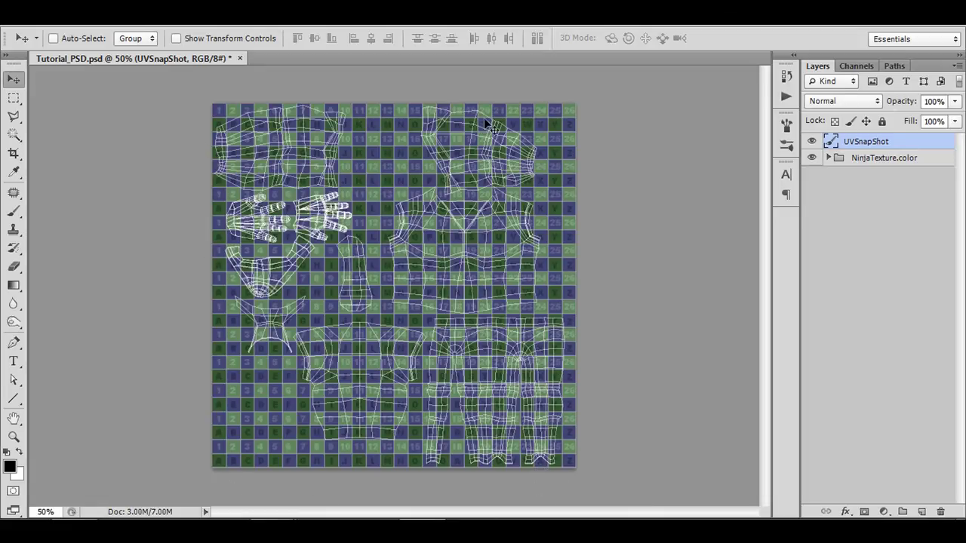
mouse_move(468, 206)
mouse_down()
mouse_move(483, 211)
mouse_move(423, 214)
mouse_move(485, 209)
mouse_move(457, 209)
mouse_up()
key(ctrl+z)
Step: Delete the checker pattern's Layer 1 from the NinjaTexture.color group
click(829, 158)
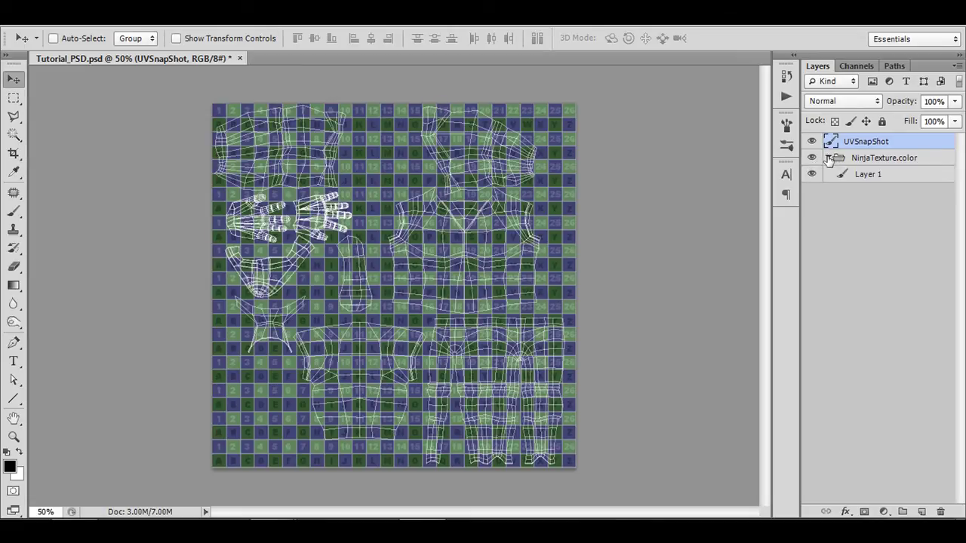
click(864, 178)
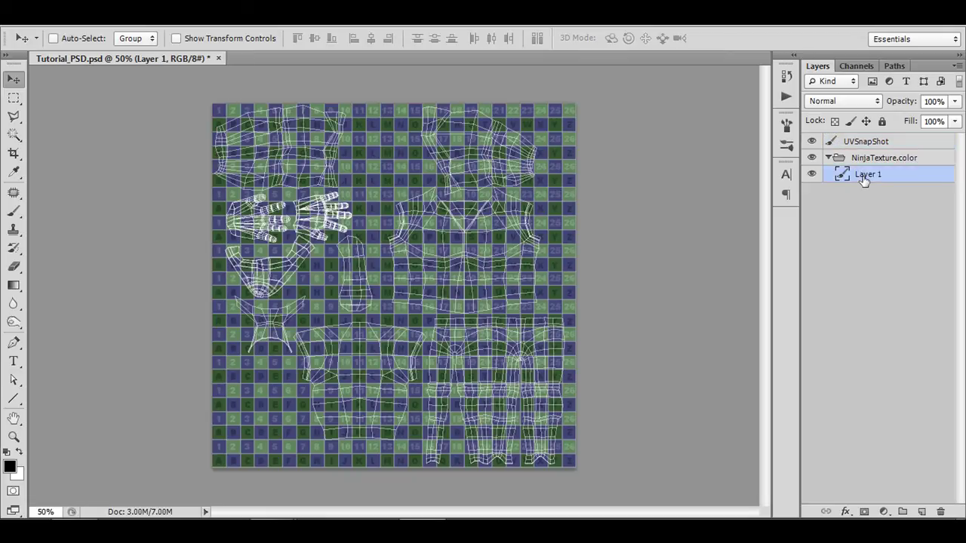
click(941, 513)
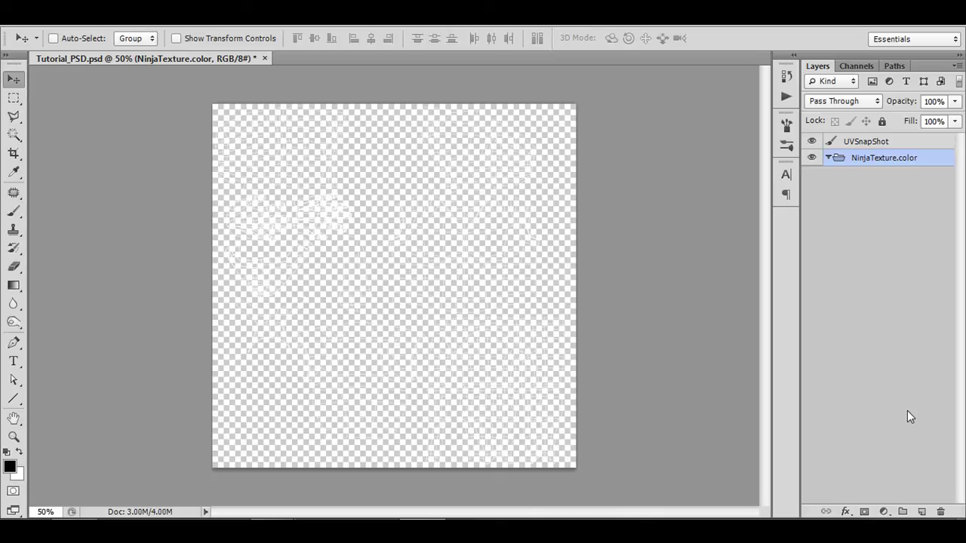
Step: Add a new layer inside the NinjaTexture.color group, fill it with black and check it by toggling its visibility
click(922, 512)
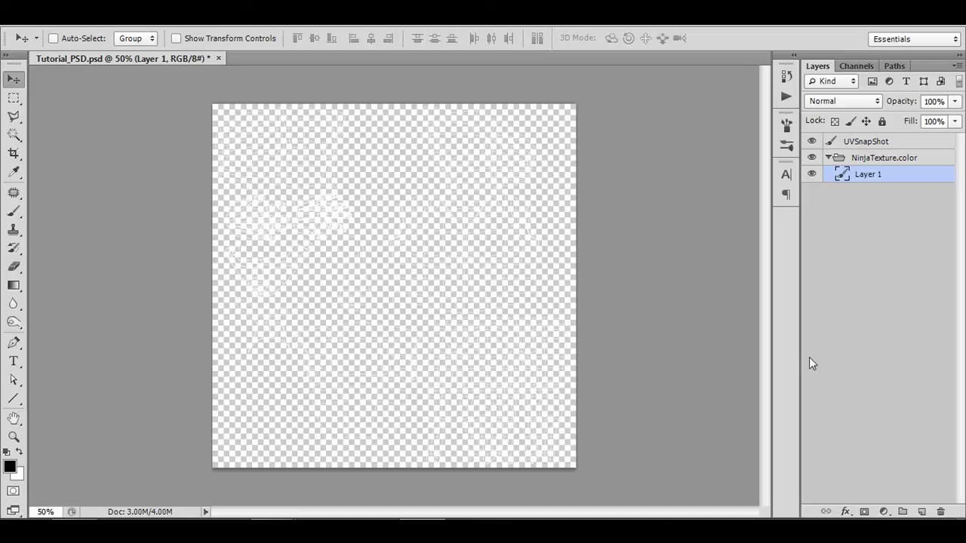
key(alt+BackSpace)
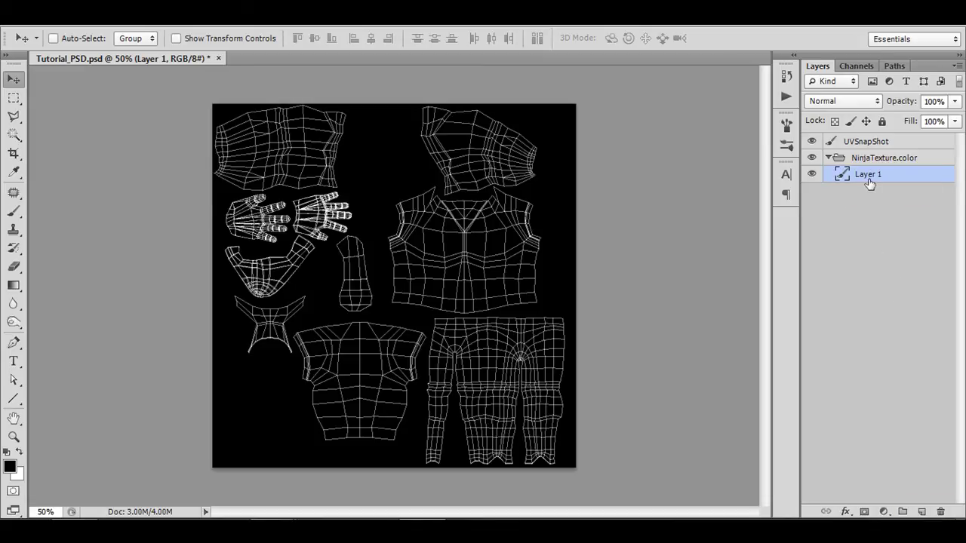
click(812, 174)
click(812, 174)
Step: View the foreground color picker and accept black as the color
click(10, 467)
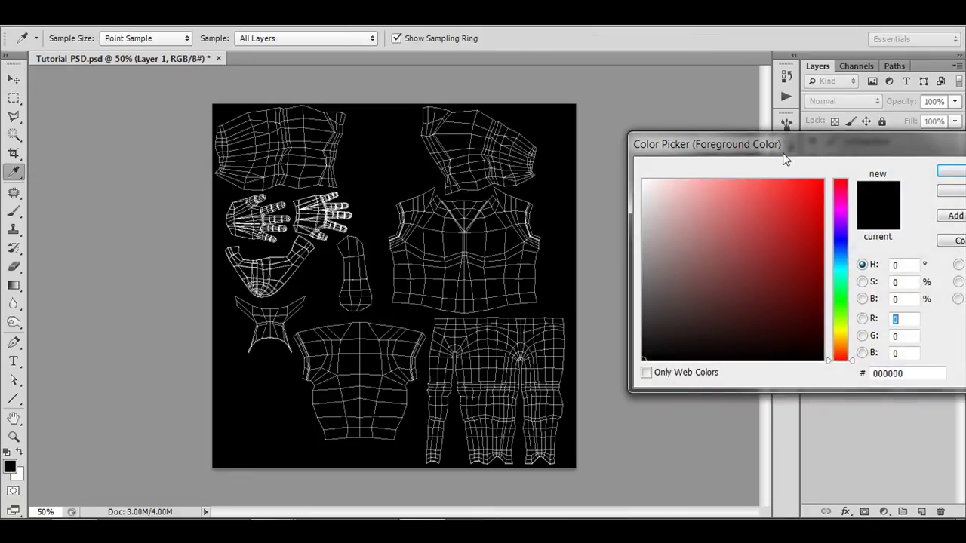
drag(785, 158, 351, 184)
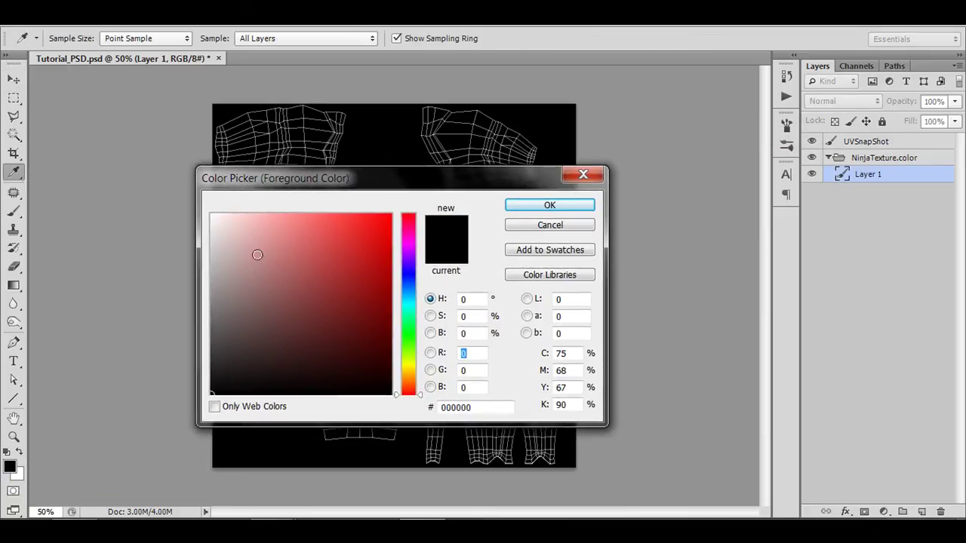
click(582, 200)
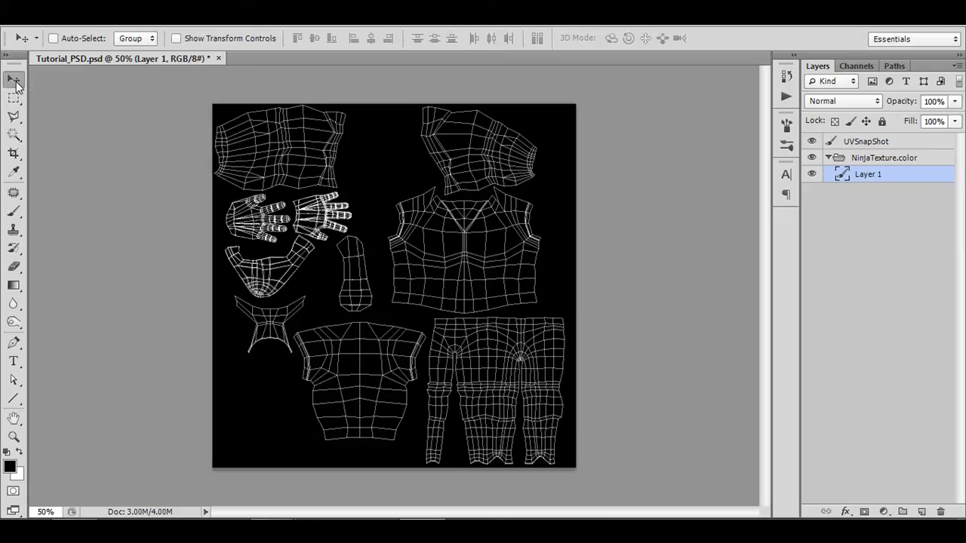
Step: Try moving the black layer sideways with the Move tool, and undo the move
drag(468, 260, 578, 261)
key(ctrl+z)
Step: Try a rectangular and an elliptical marquee selection over the UV layout, and clear the selection
click(14, 98)
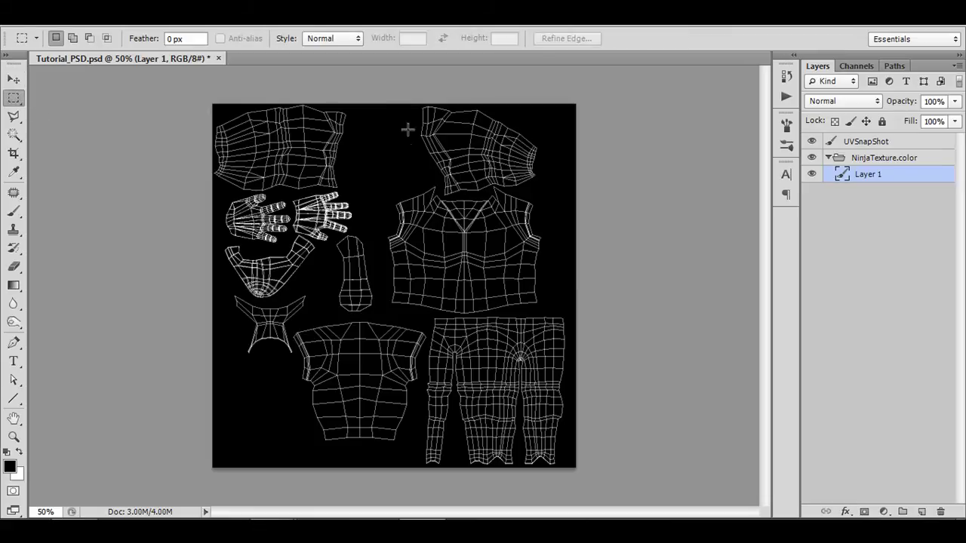
drag(399, 112, 520, 245)
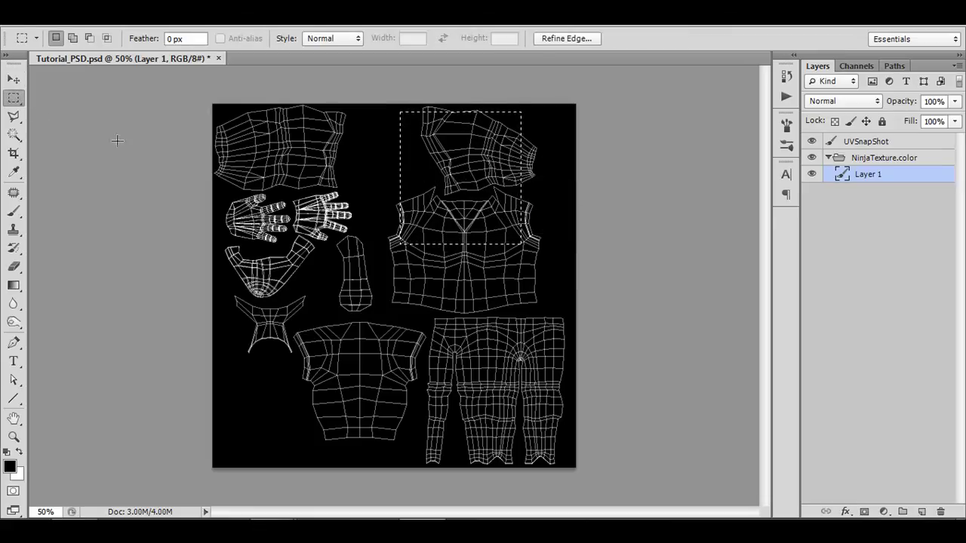
click(18, 100)
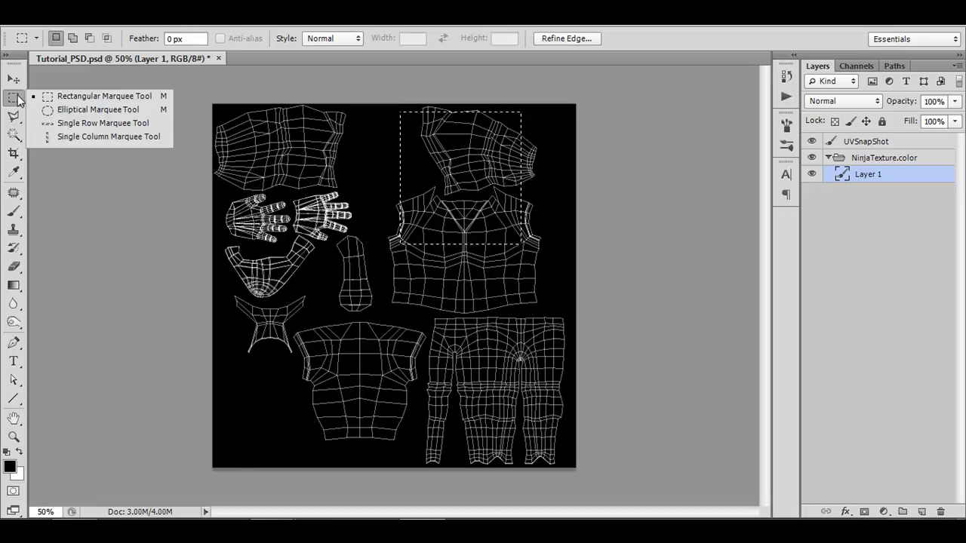
click(72, 111)
drag(308, 142, 455, 289)
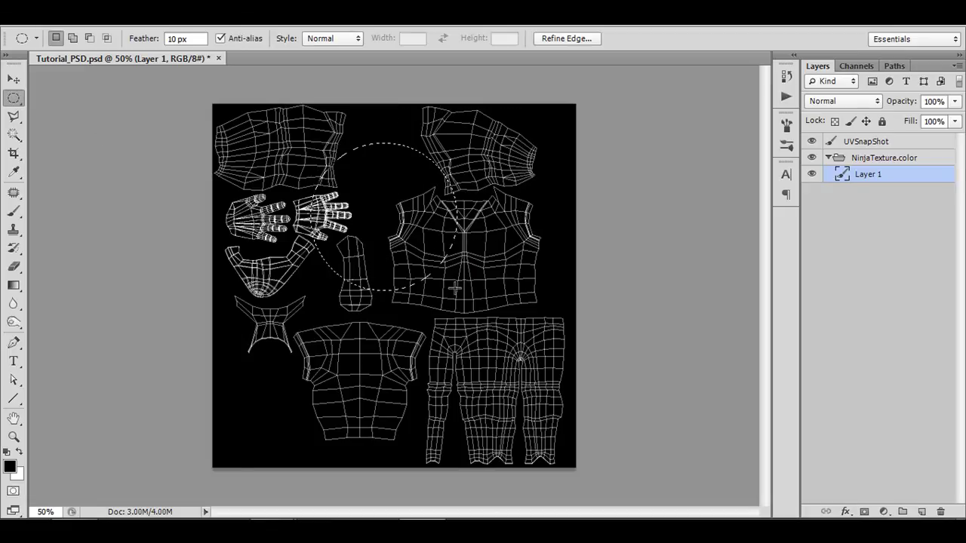
click(434, 314)
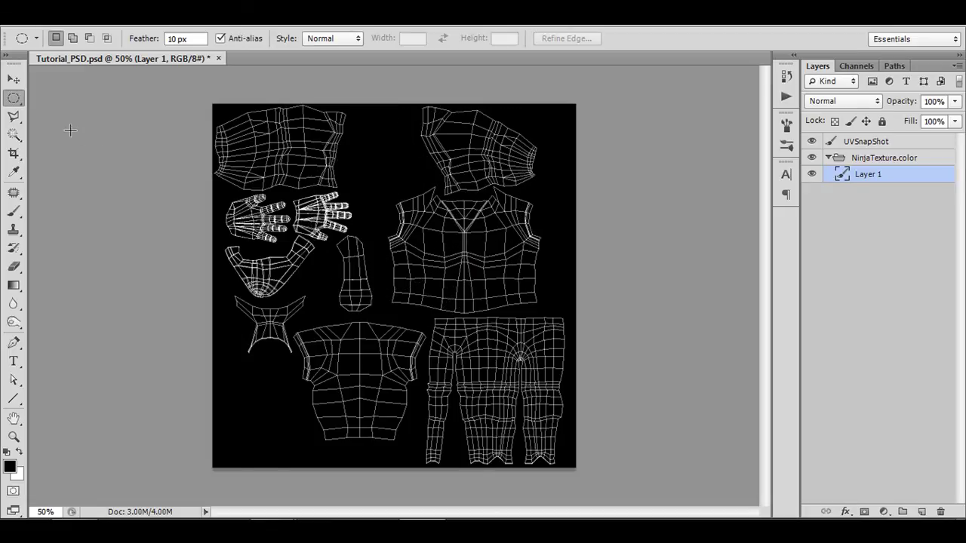
Step: Draw a closed polygonal lasso selection across the hand, sole and torso shells, and shift its outline slightly
click(14, 117)
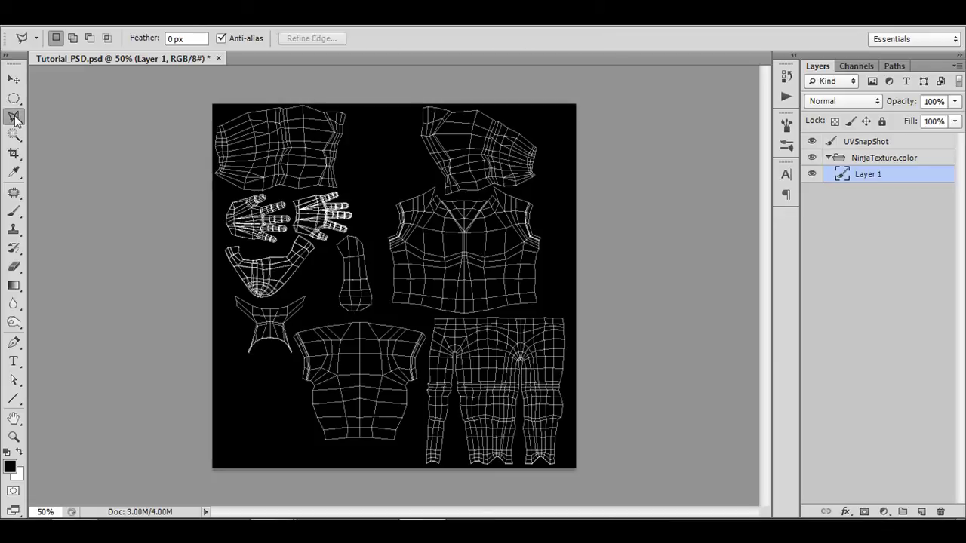
click(352, 160)
click(406, 152)
click(447, 235)
click(370, 228)
click(408, 297)
click(392, 343)
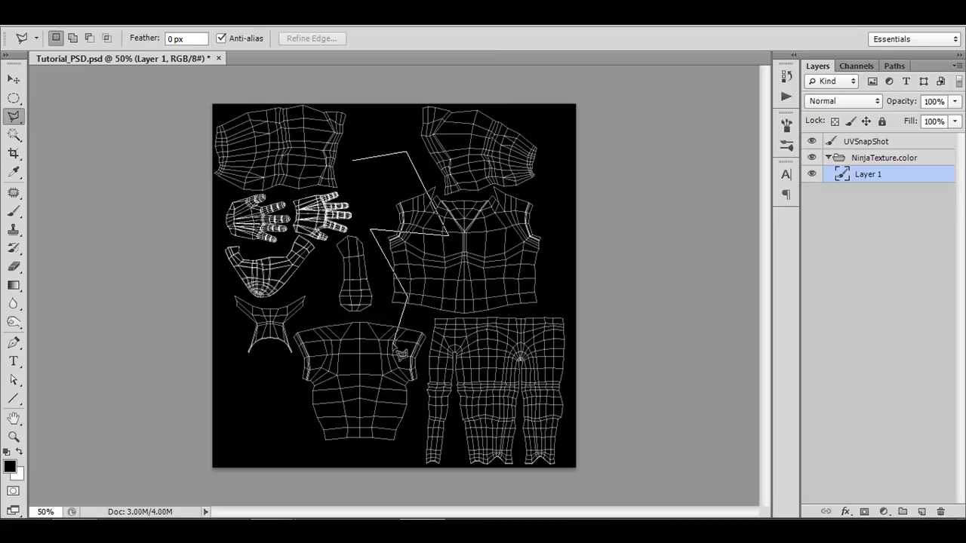
click(286, 286)
click(274, 185)
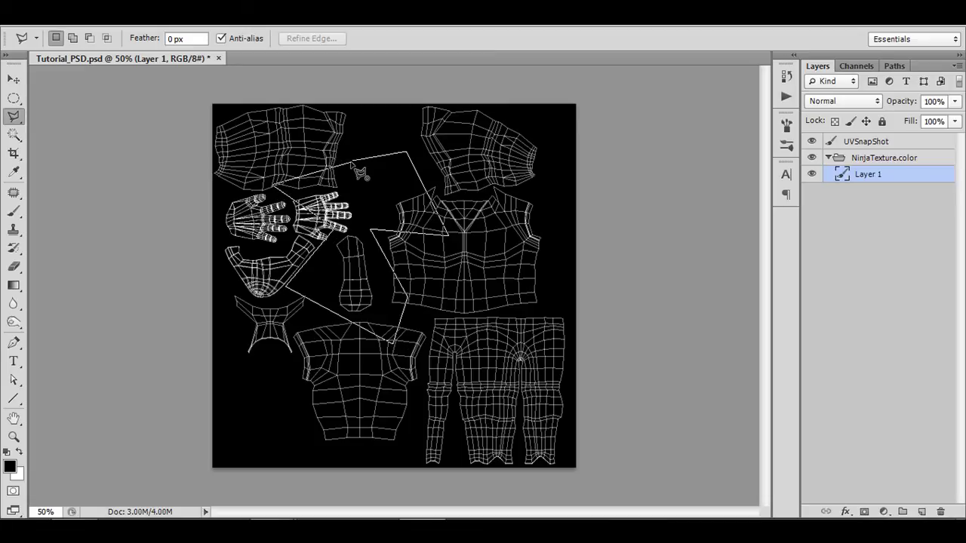
click(352, 165)
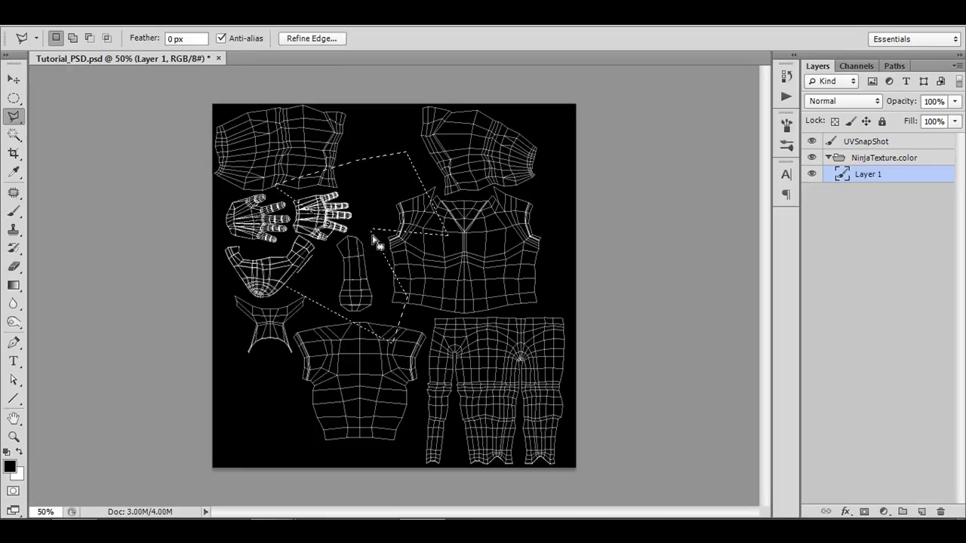
drag(367, 183, 384, 193)
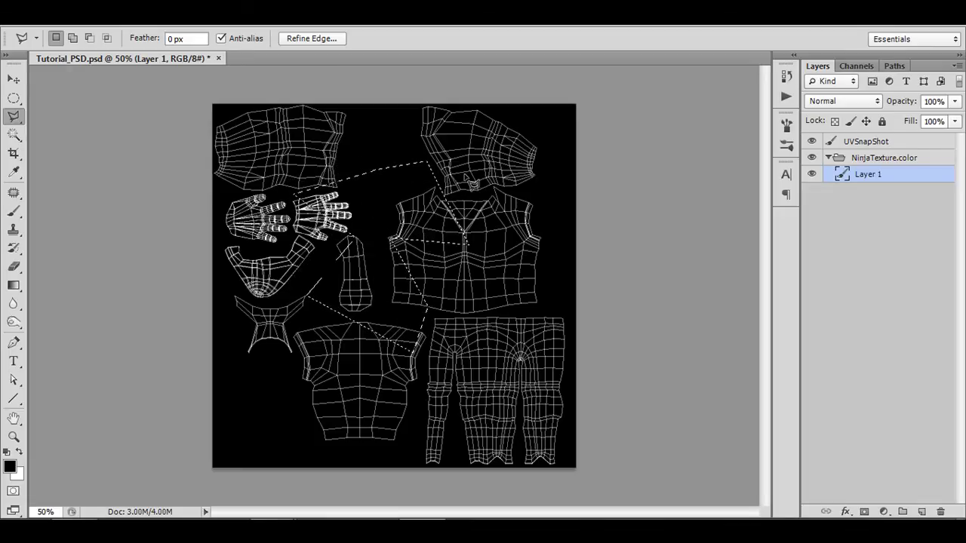
Step: Draw a triangular polygonal lasso selection over the front torso shell, and deselect it
click(559, 199)
click(424, 164)
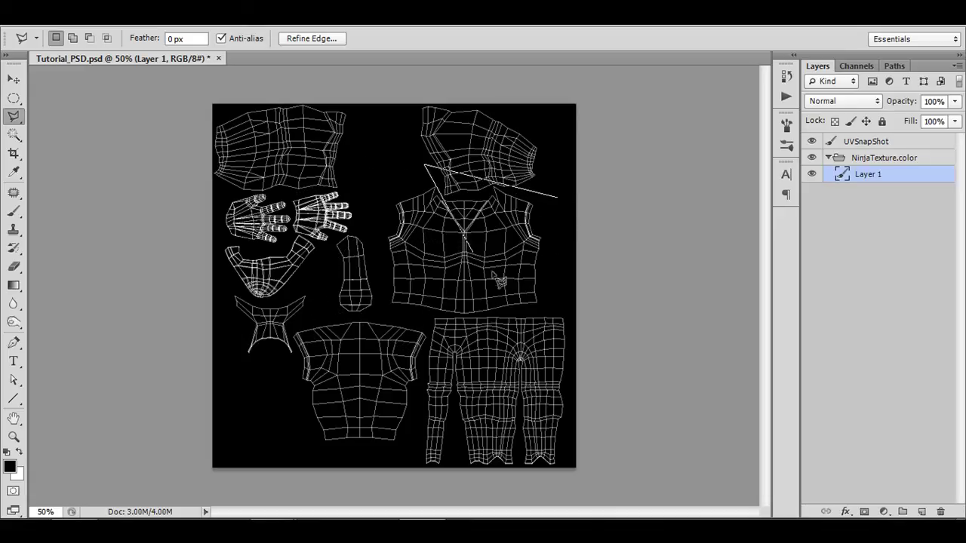
click(498, 278)
key(Return)
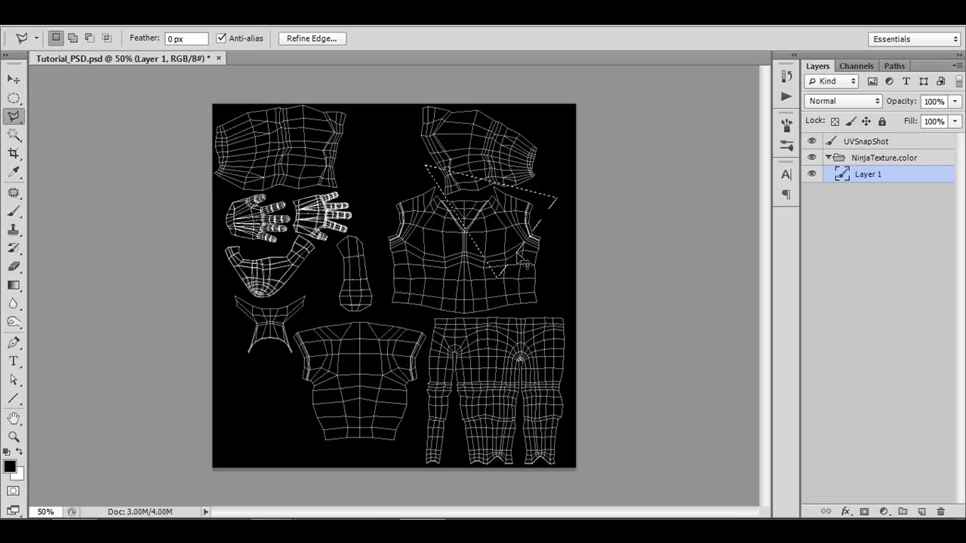
key(ctrl+d)
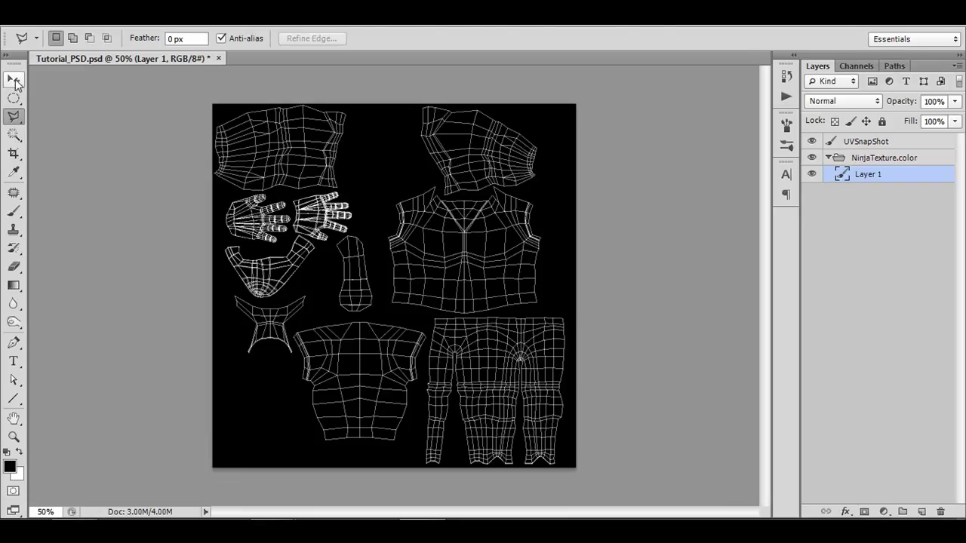
Step: Try the Eraser with its hard 32 px brush in a scribble between the two upper UV shells on Layer 1, and undo it
click(14, 79)
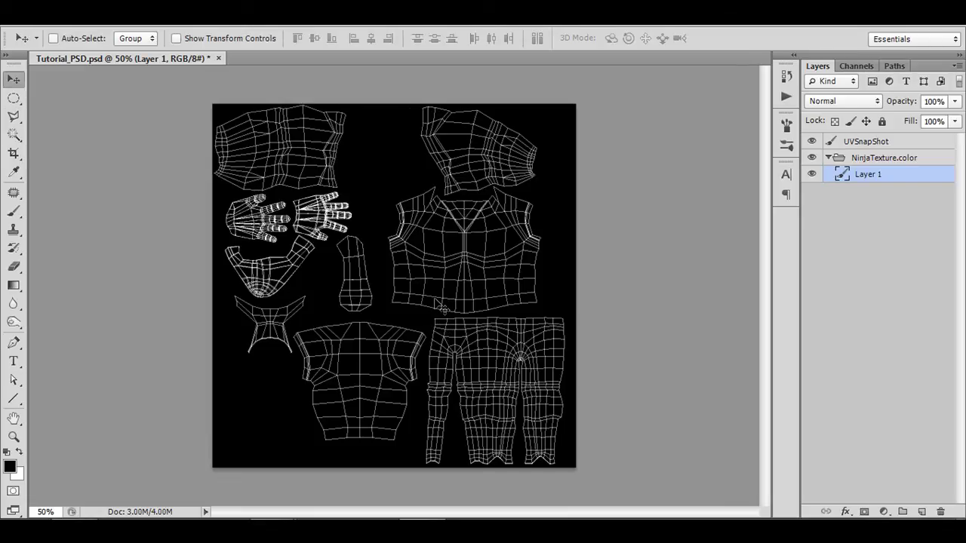
key(e)
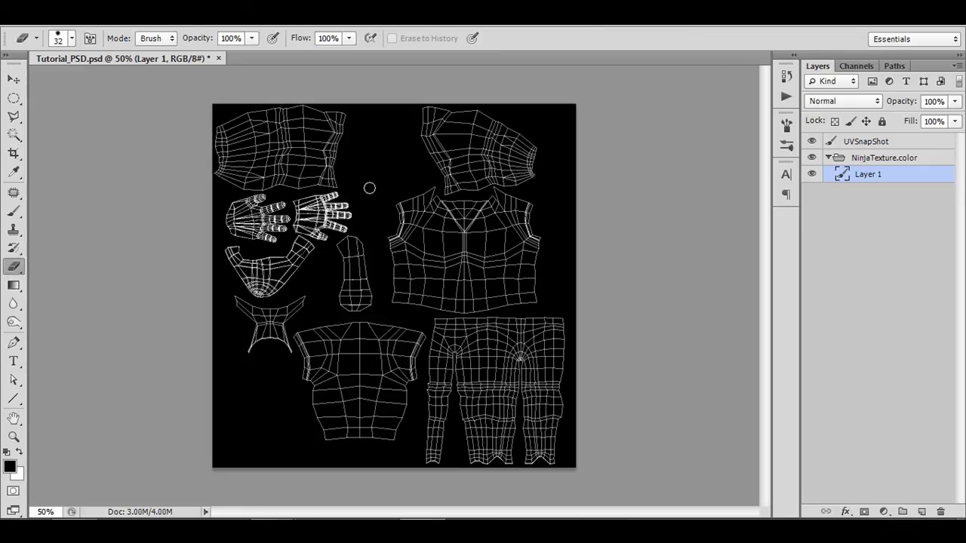
mouse_move(380, 157)
mouse_down()
mouse_move(366, 193)
mouse_move(385, 142)
mouse_move(340, 174)
mouse_move(358, 231)
mouse_up()
key(ctrl+z)
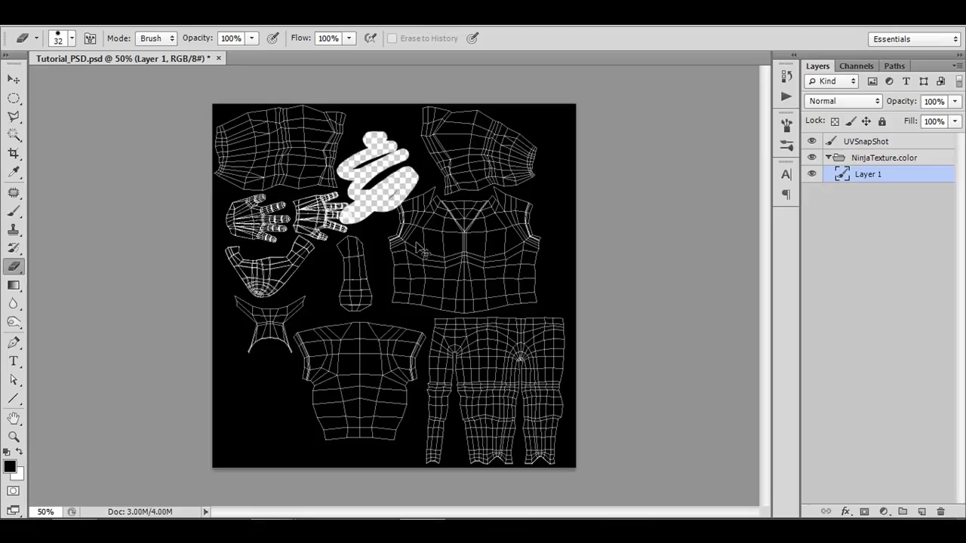
key(ctrl+z)
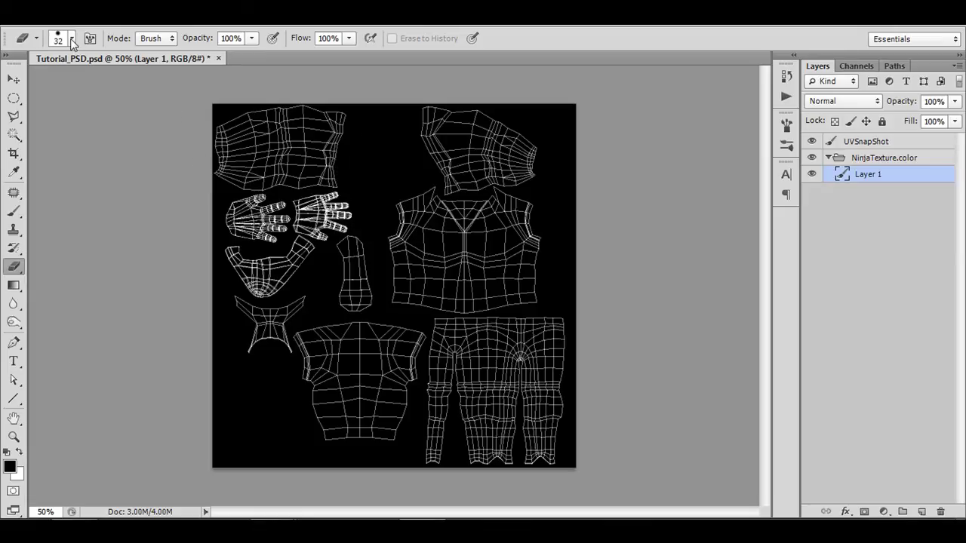
Step: Try a soft 45 px Eraser brush in a vertical stroke beside the hand shells on the black layer, and undo the stroke
click(73, 38)
mouse_move(183, 312)
mouse_down()
mouse_move(181, 270)
mouse_move(186, 353)
mouse_up()
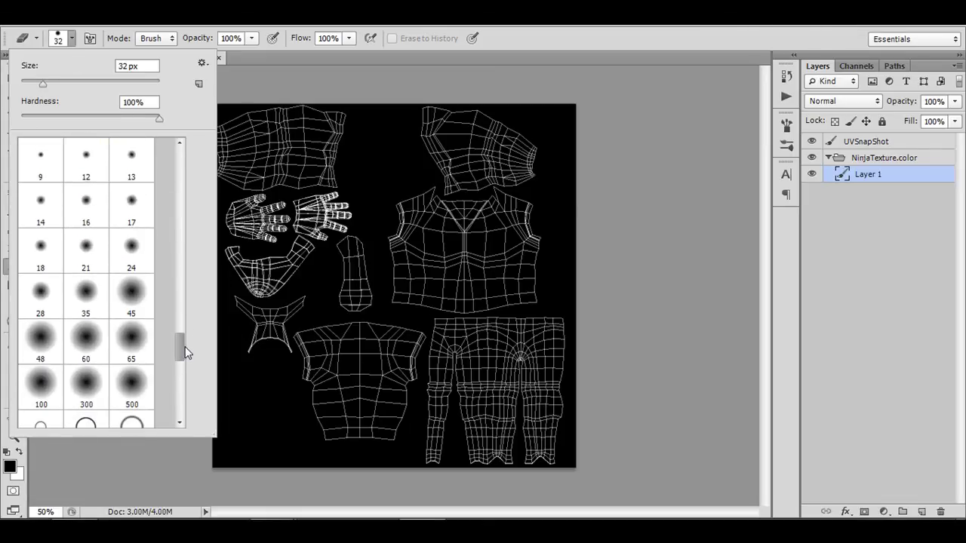
click(131, 293)
drag(372, 160, 373, 208)
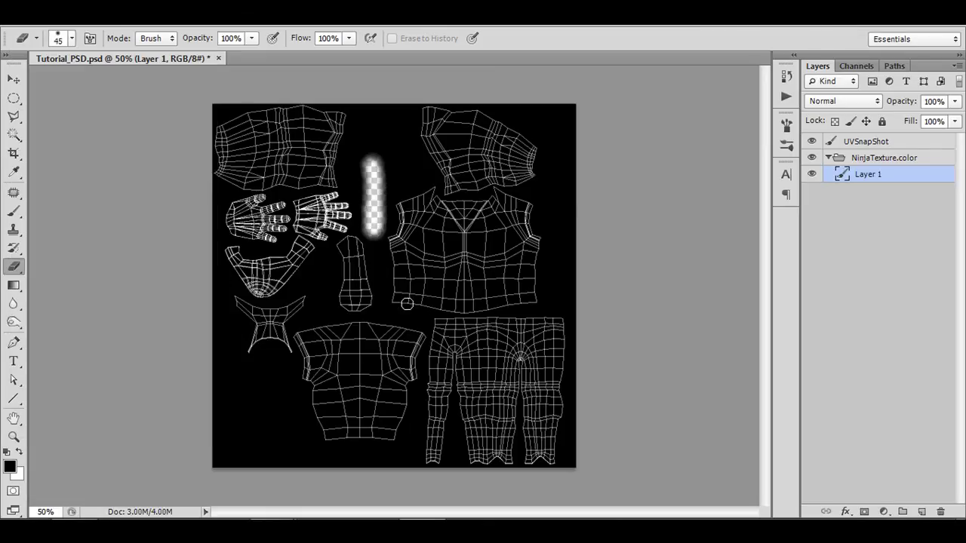
key(ctrl+z)
Step: Set the Eraser to the hard 36 px brush, try a short diagonal stroke on the black layer, and undo the stroke
click(70, 41)
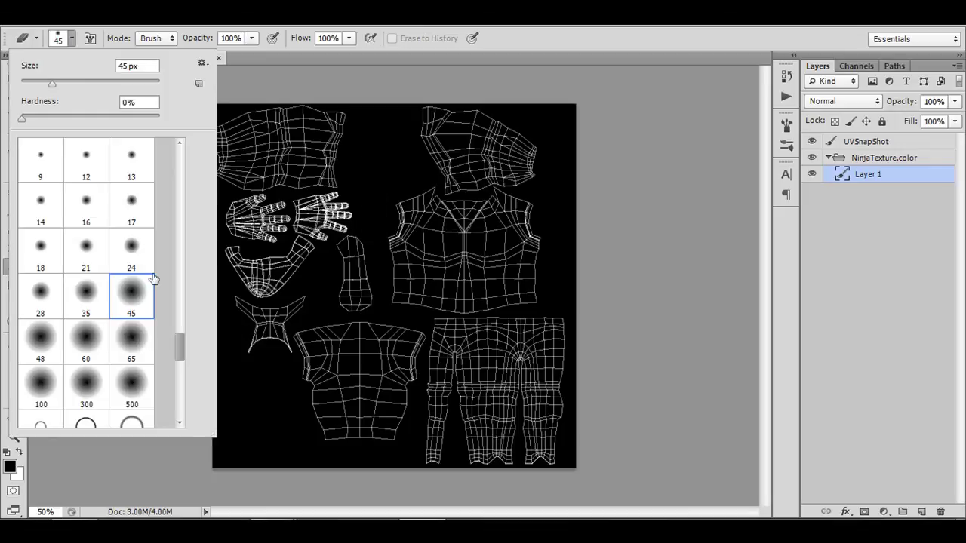
mouse_move(179, 340)
mouse_down()
mouse_move(179, 297)
mouse_move(179, 328)
mouse_up()
click(131, 237)
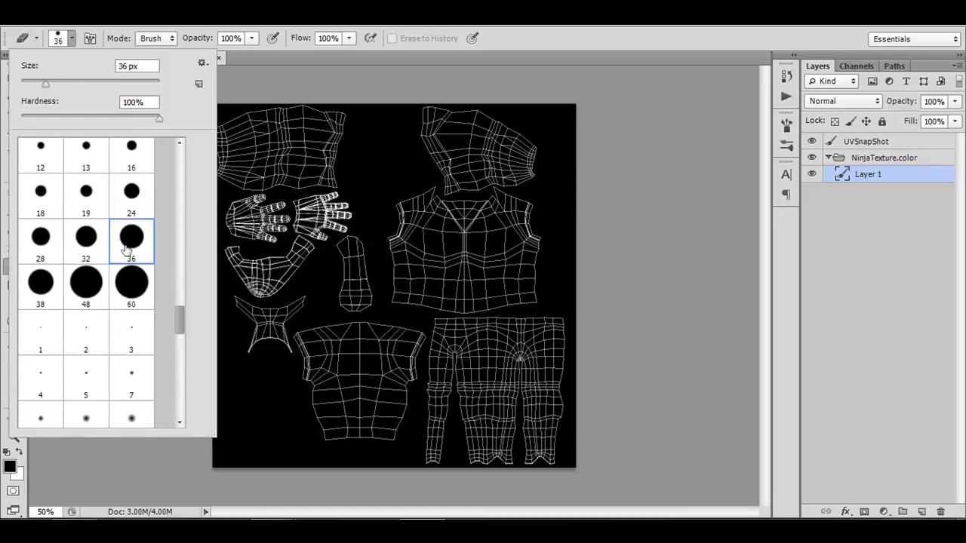
click(353, 237)
drag(352, 160, 377, 211)
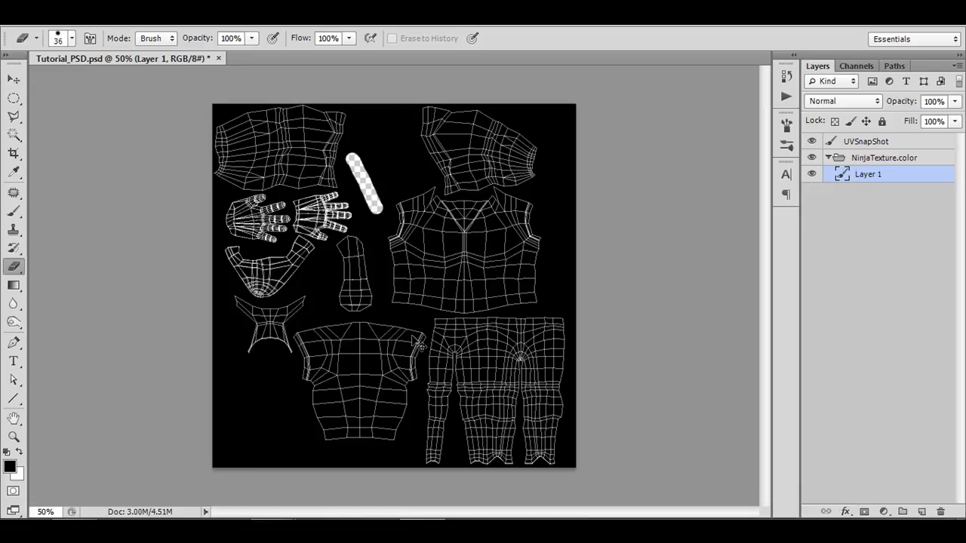
key(ctrl+z)
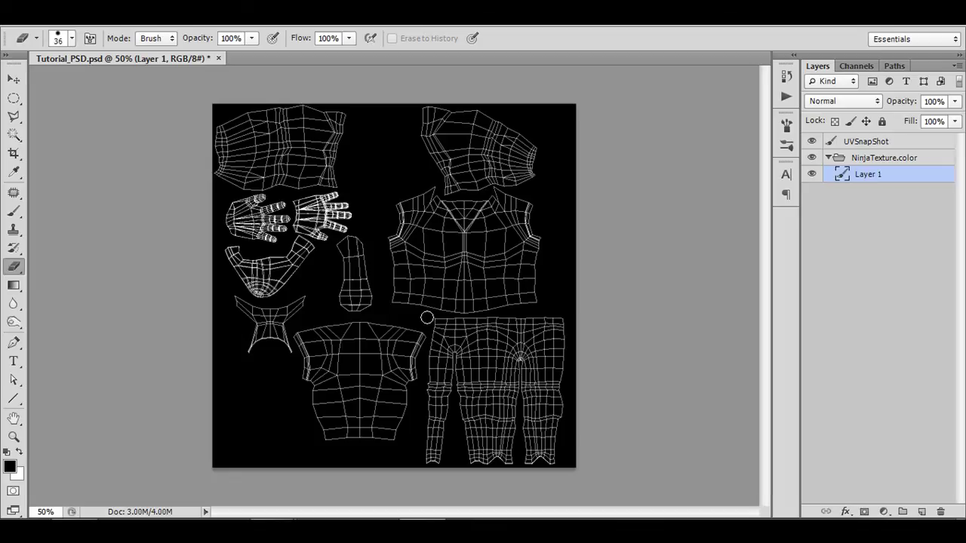
Step: Switch to the CG Textures site in Firefox and look over its texture categories
mouse_move(113, 528)
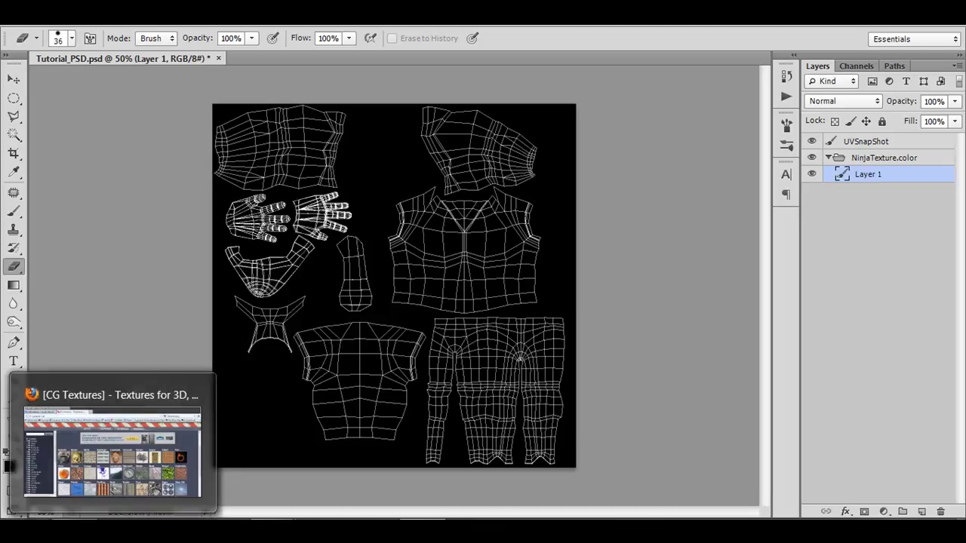
click(113, 453)
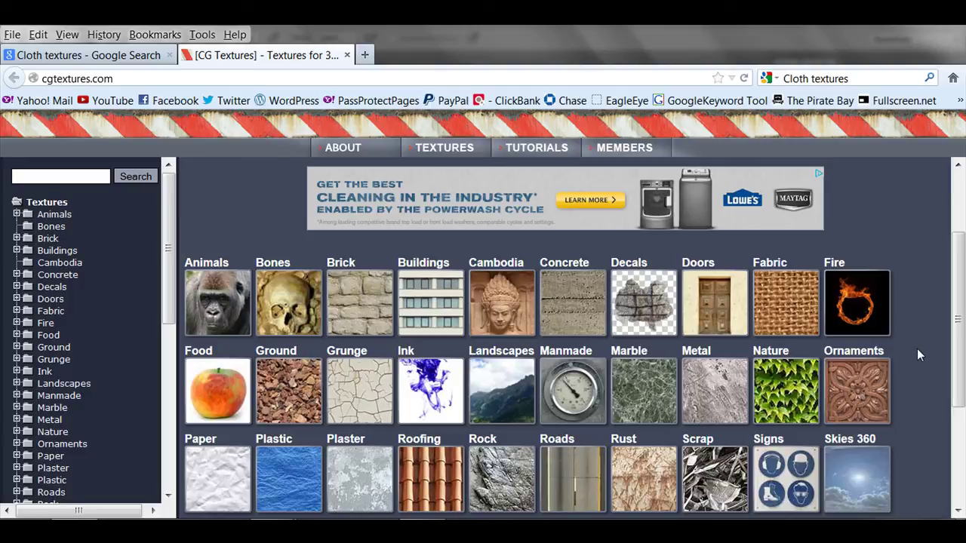
scroll(901, 396, down, 3)
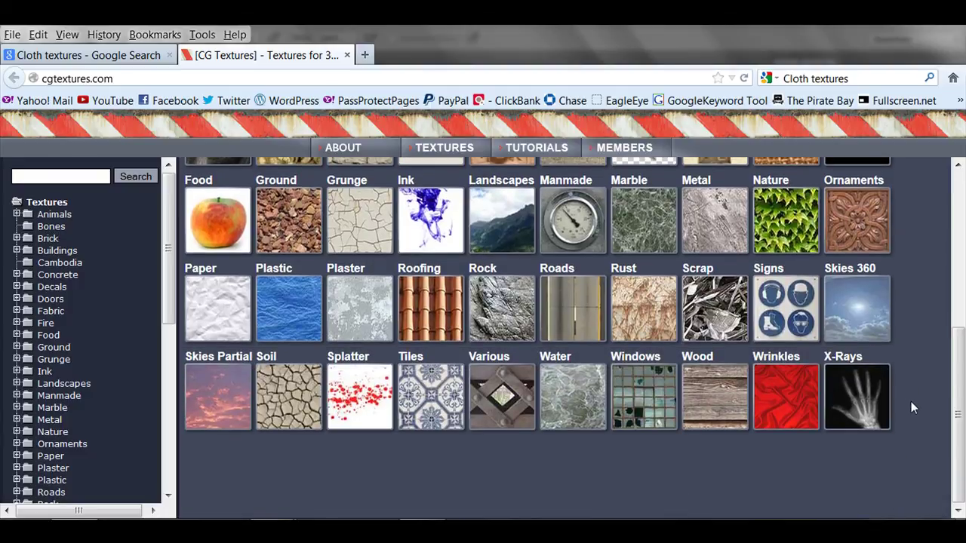
scroll(911, 402, up, 3)
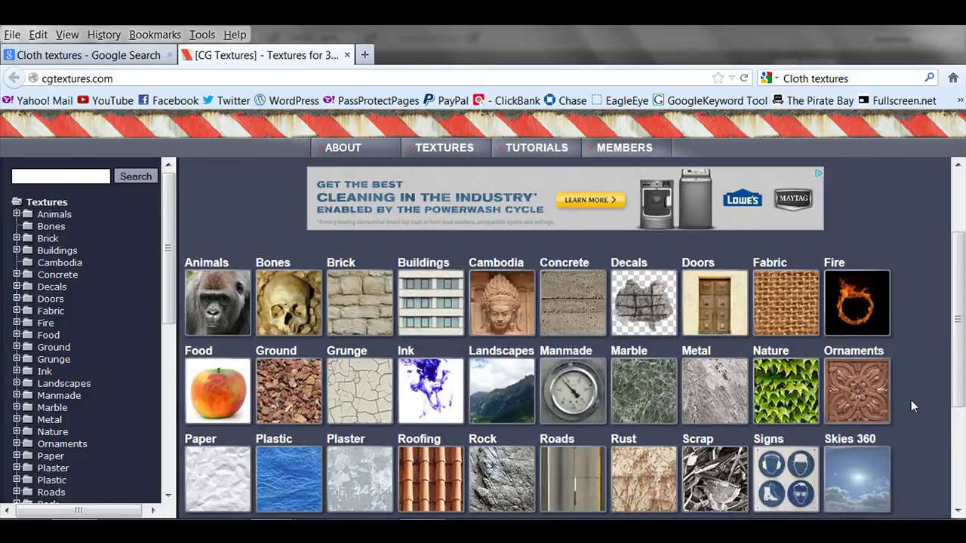
scroll(910, 400, up, 2)
scroll(909, 389, down, 3)
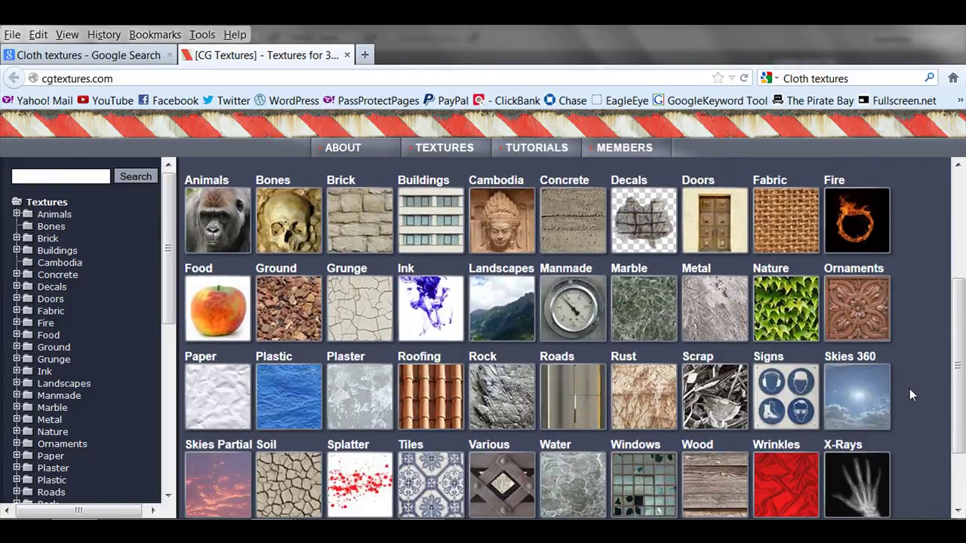
Step: Open the Brick category on CG Textures and look over its sub-categories
click(375, 243)
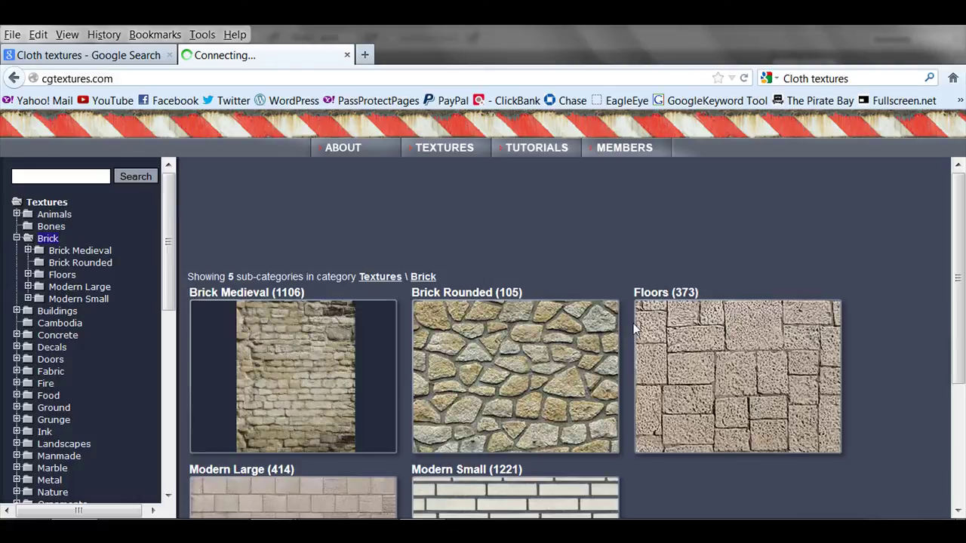
scroll(867, 352, down, 4)
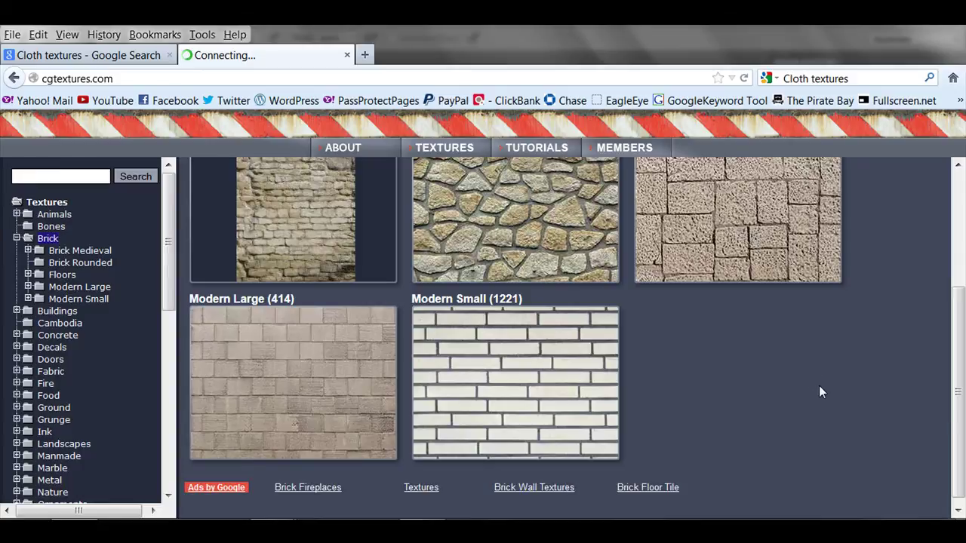
scroll(837, 400, up, 2)
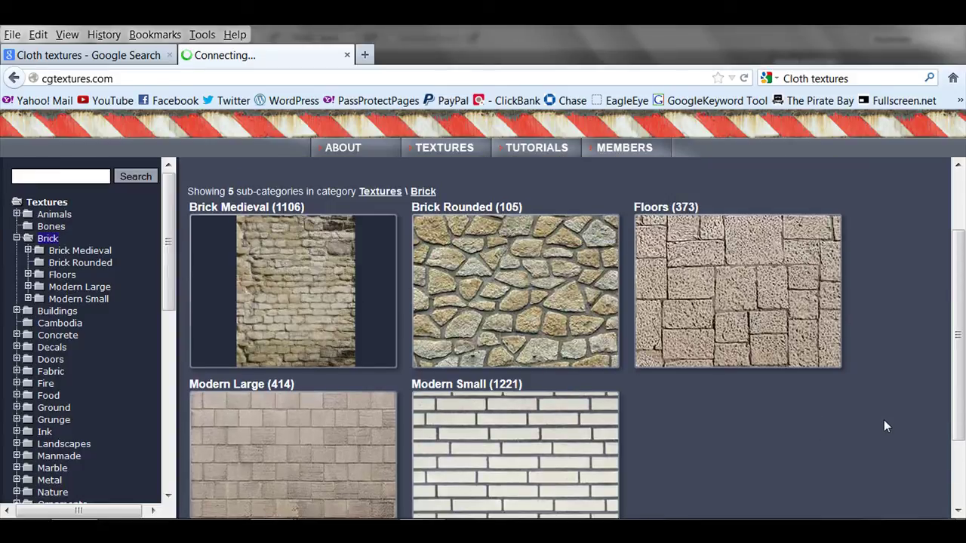
scroll(880, 418, down, 2)
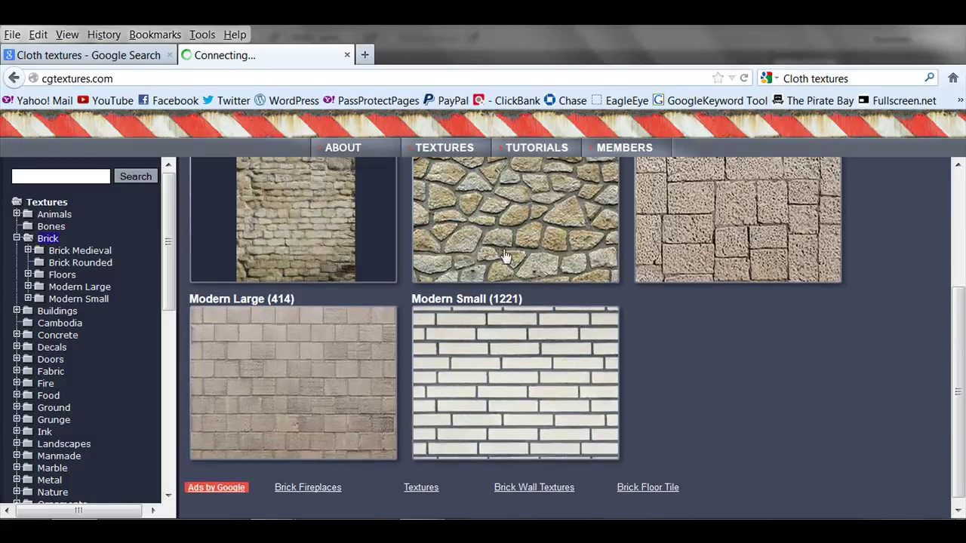
scroll(627, 341, up, 2)
scroll(627, 341, down, 2)
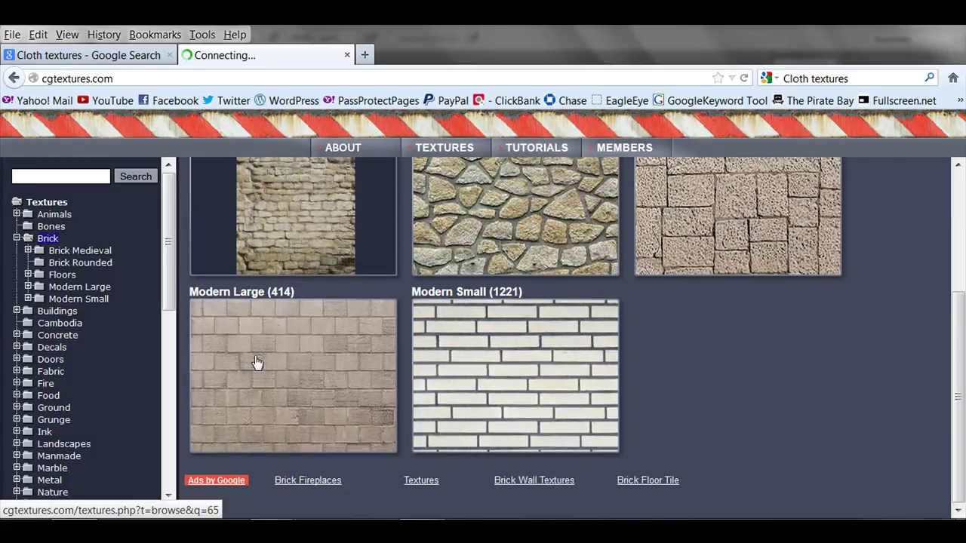
scroll(626, 428, up, 2)
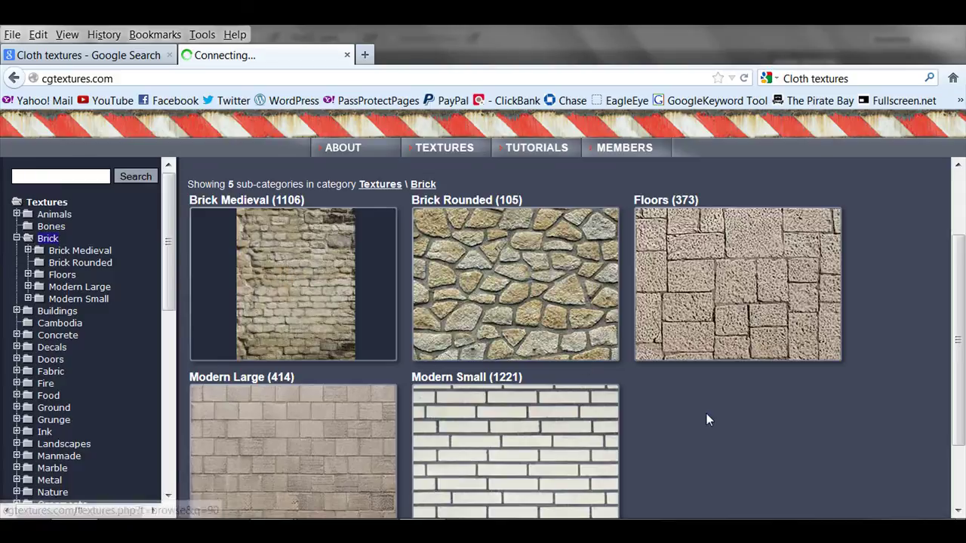
scroll(707, 415, up, 2)
scroll(875, 452, down, 2)
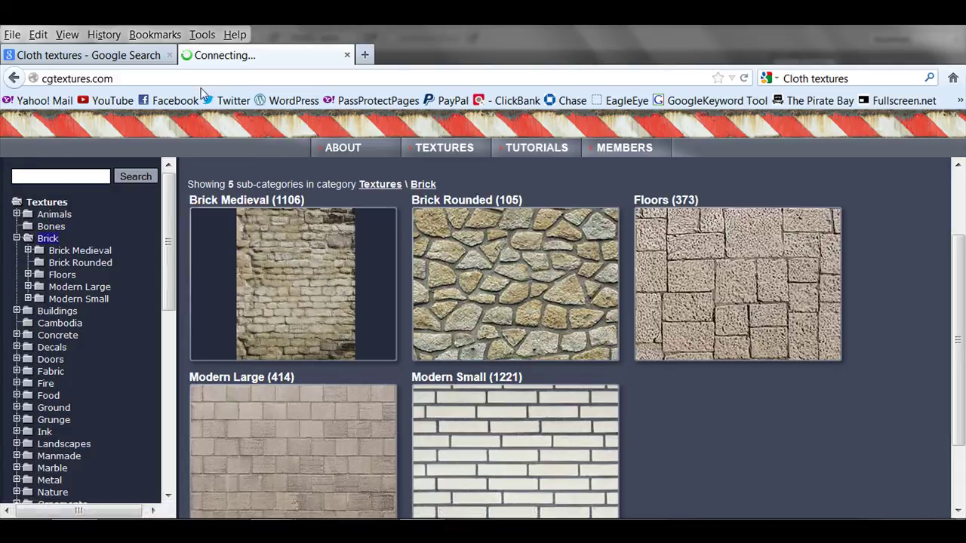
Step: Switch to the Google image results for "Cloth textures" and point out the search words by highlighting them in the query
click(103, 58)
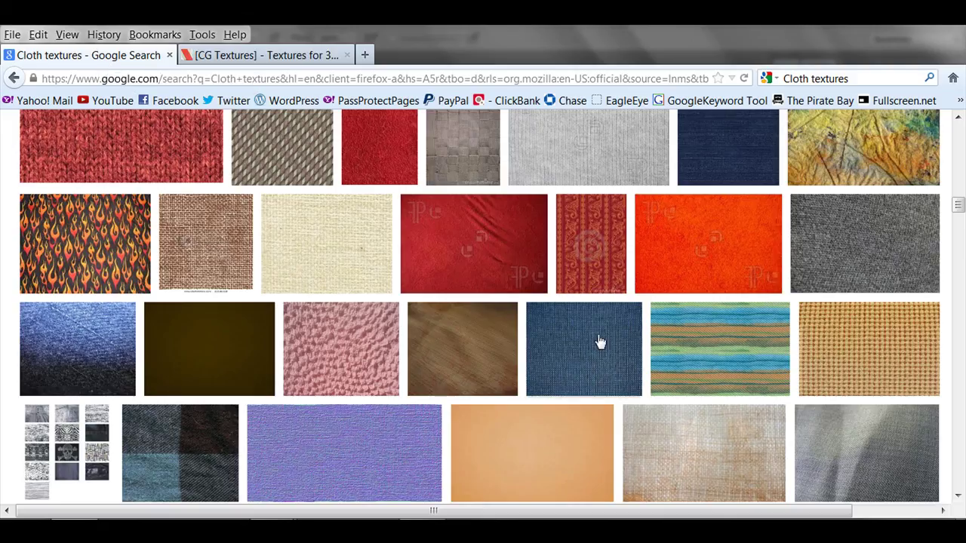
scroll(600, 337, up, 4)
scroll(600, 338, up, 15)
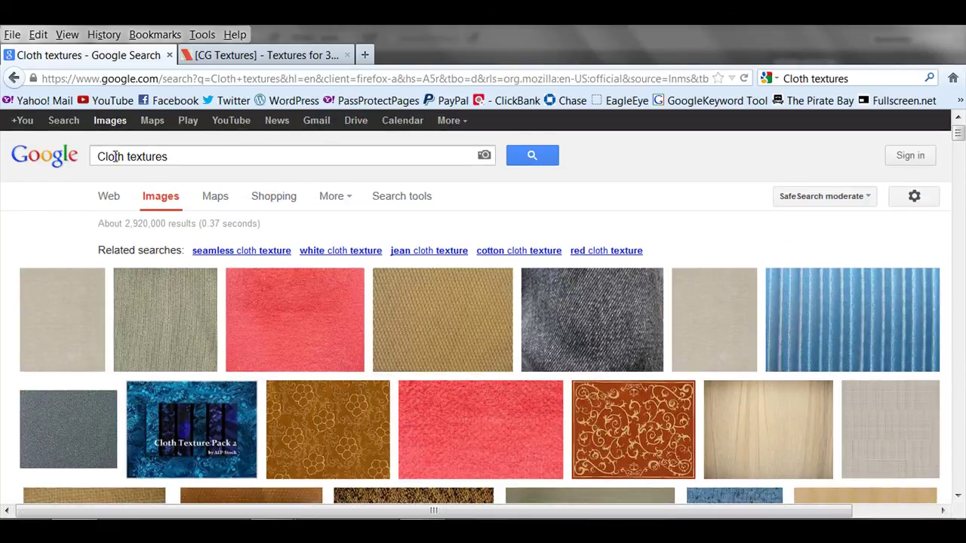
double_click(108, 157)
click(152, 157)
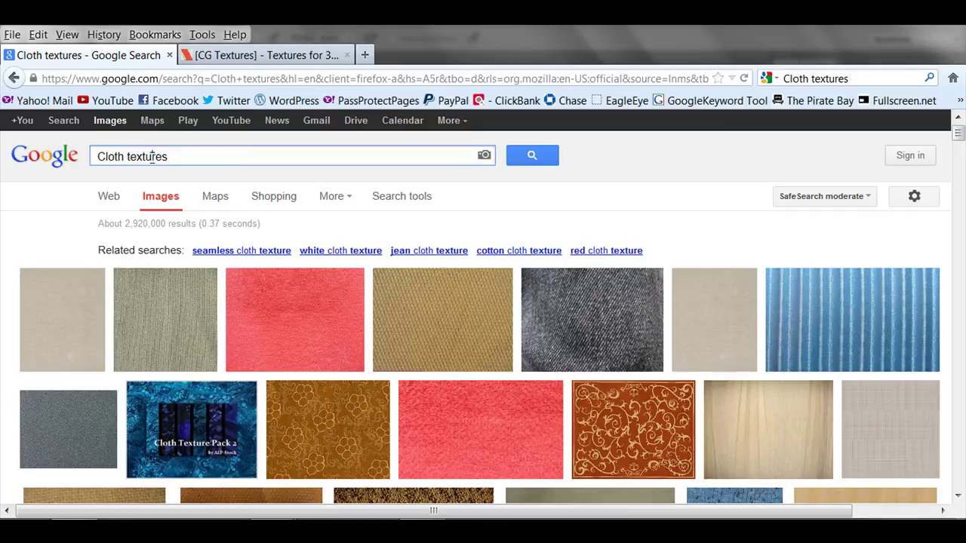
double_click(152, 156)
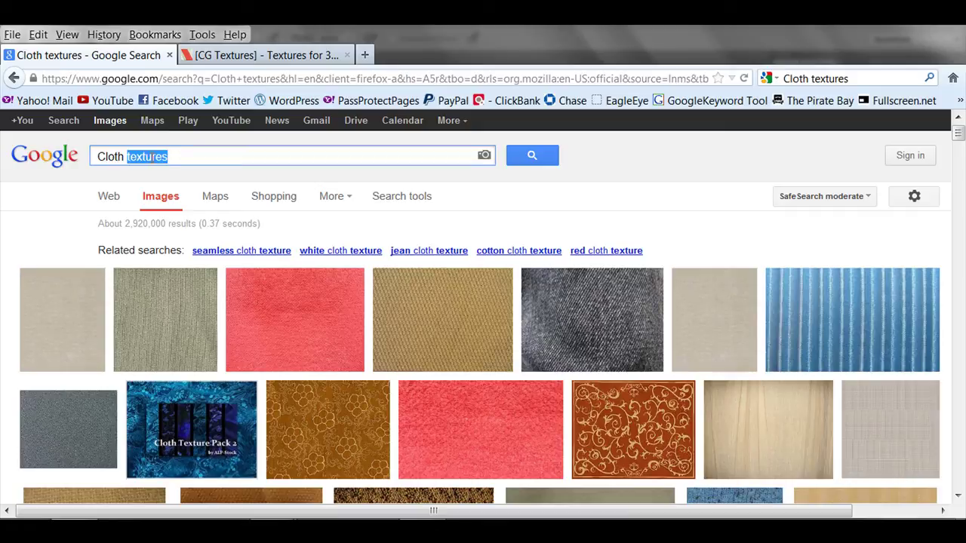
click(196, 158)
Step: Browse the cloth texture image results down to page 6, previewing the striped, plaid and folded grey fabric samples
scroll(581, 222, down, 3)
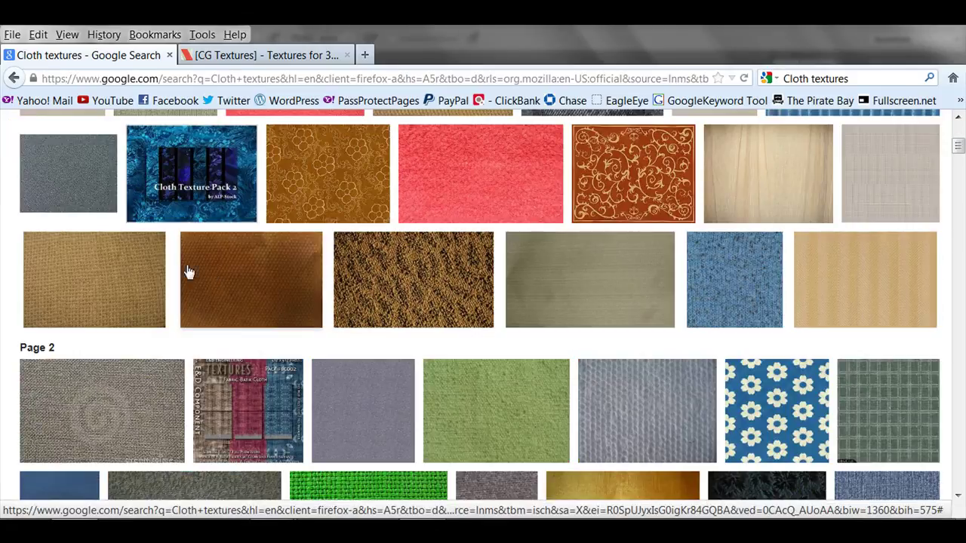
mouse_move(614, 313)
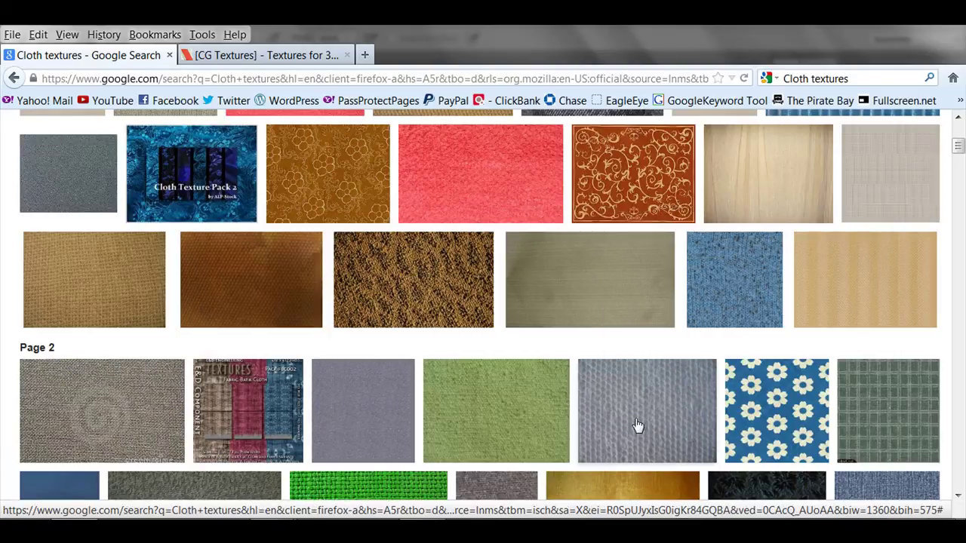
mouse_move(637, 426)
scroll(430, 390, down, 10)
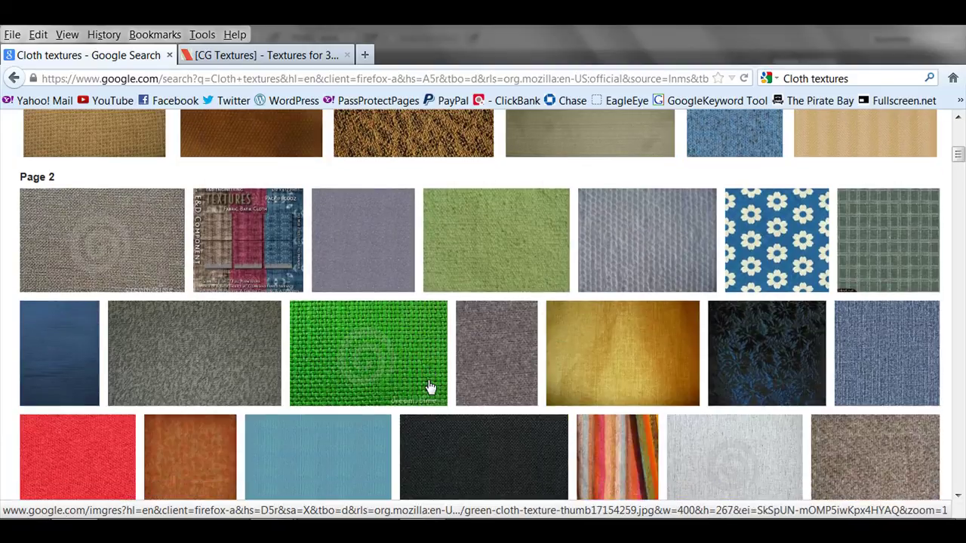
mouse_move(624, 229)
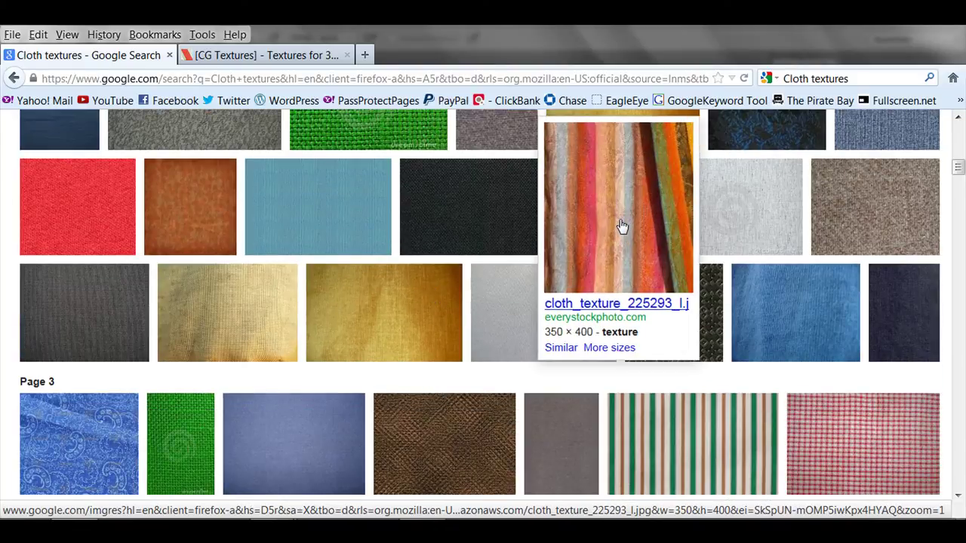
scroll(664, 234, down, 8)
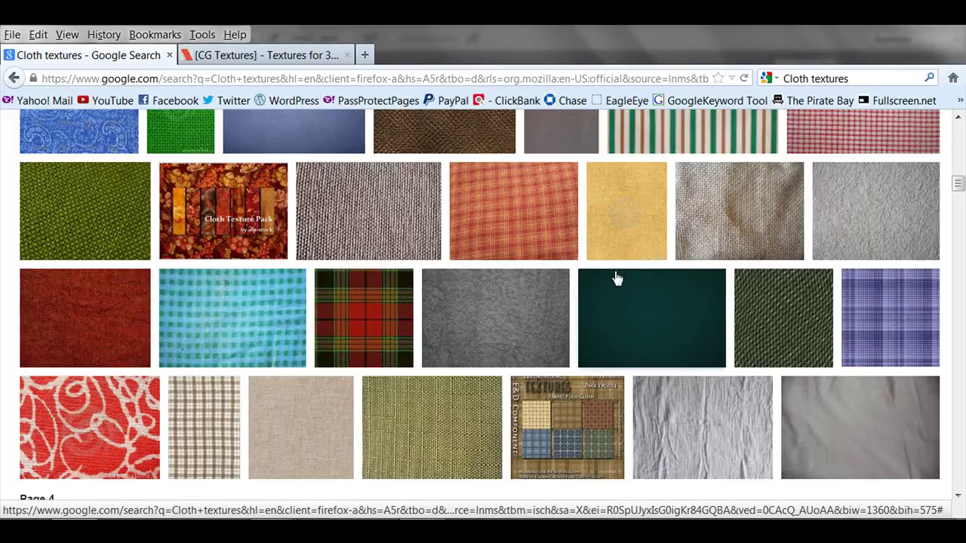
scroll(616, 278, down, 4)
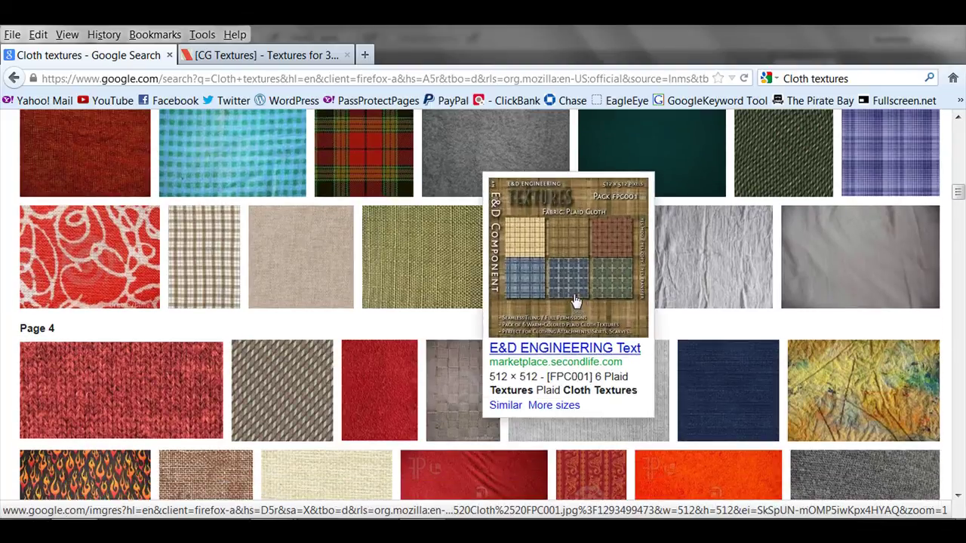
scroll(578, 299, down, 6)
scroll(577, 302, down, 14)
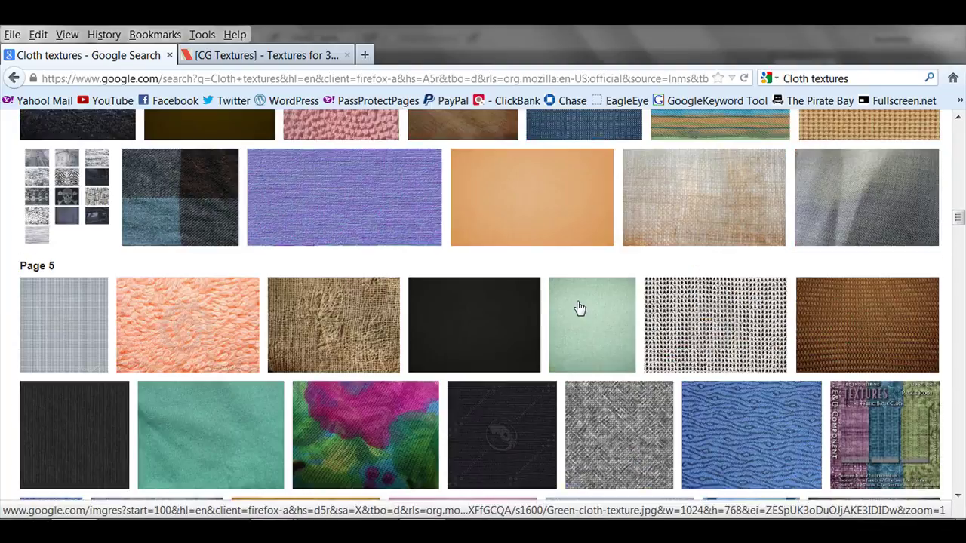
scroll(579, 308, down, 4)
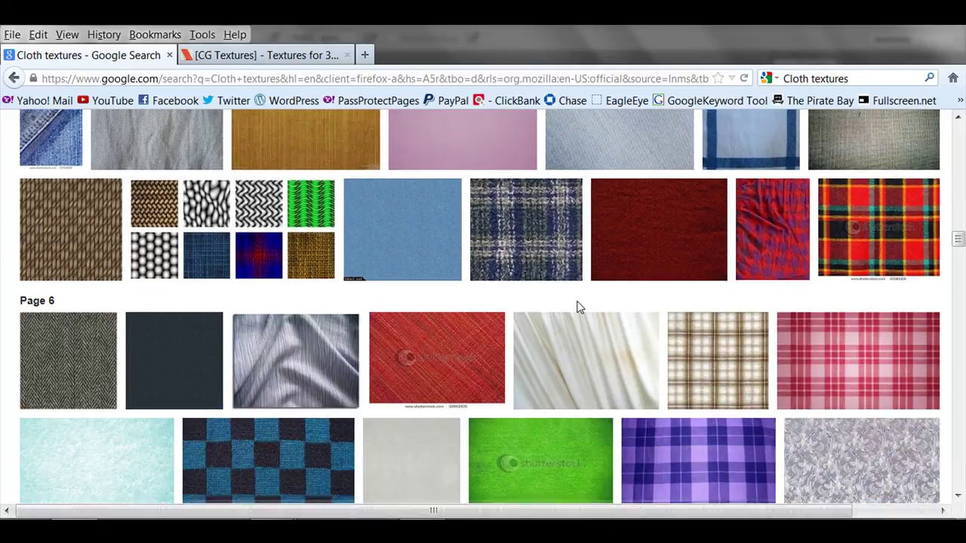
mouse_move(283, 356)
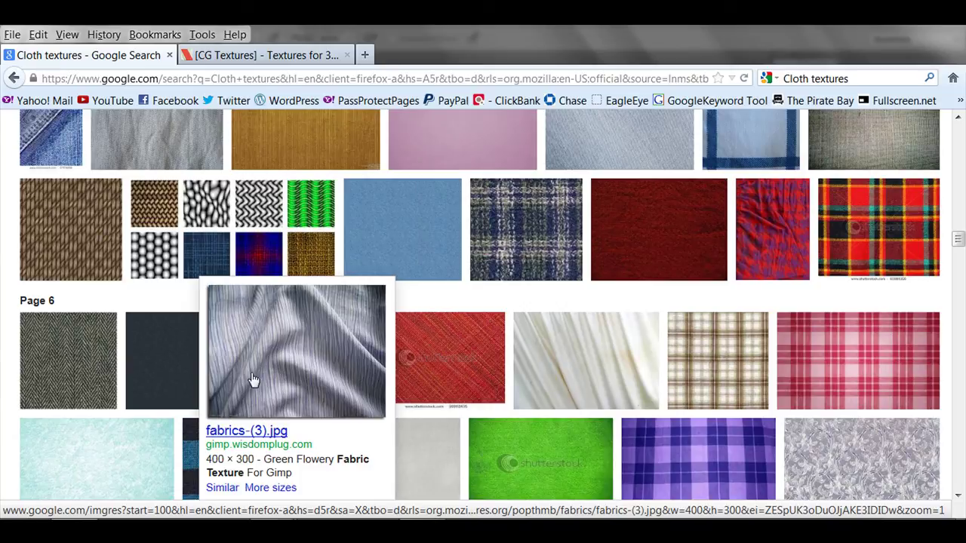
Step: Browse the cloth texture image results from page 6 to page 9, previewing the white draped and blue-black checkered fabric samples
mouse_move(559, 360)
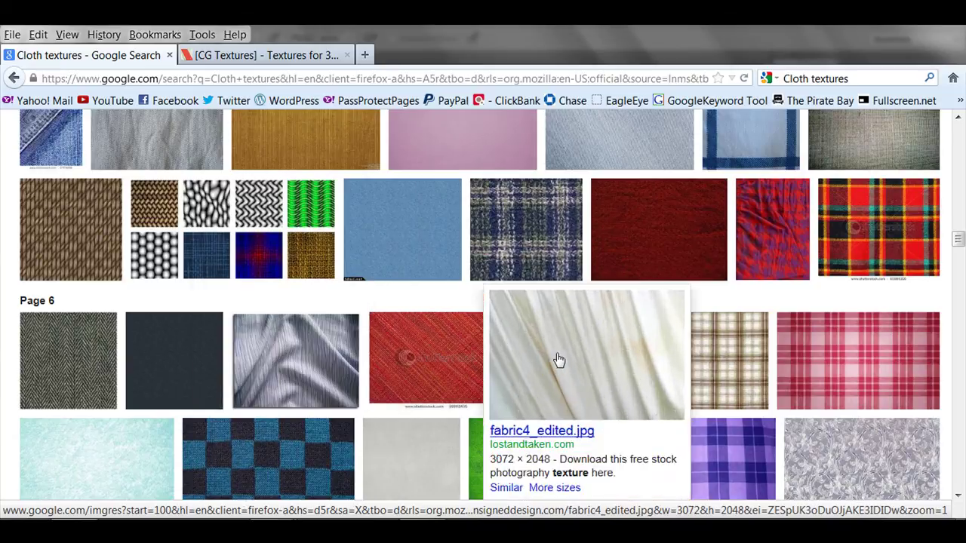
scroll(558, 360, down, 4)
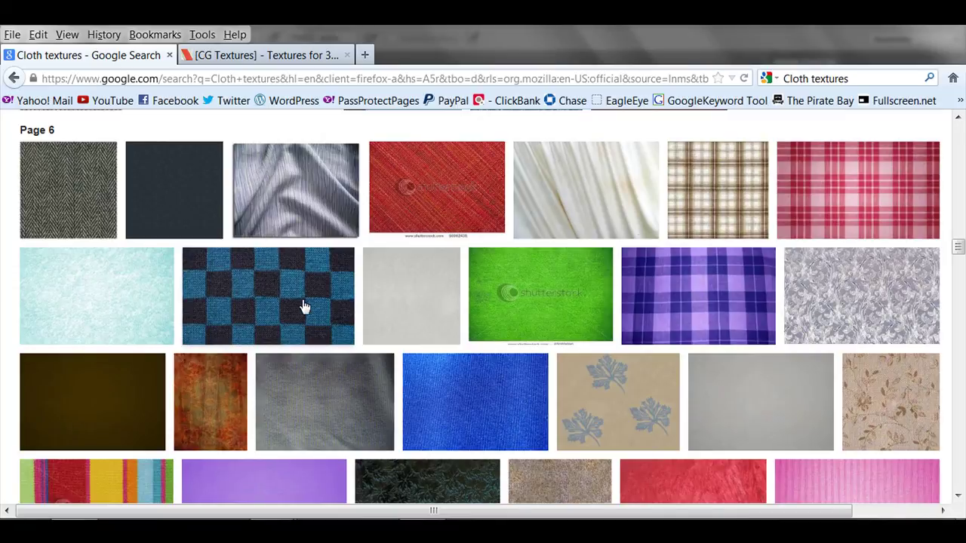
mouse_move(300, 294)
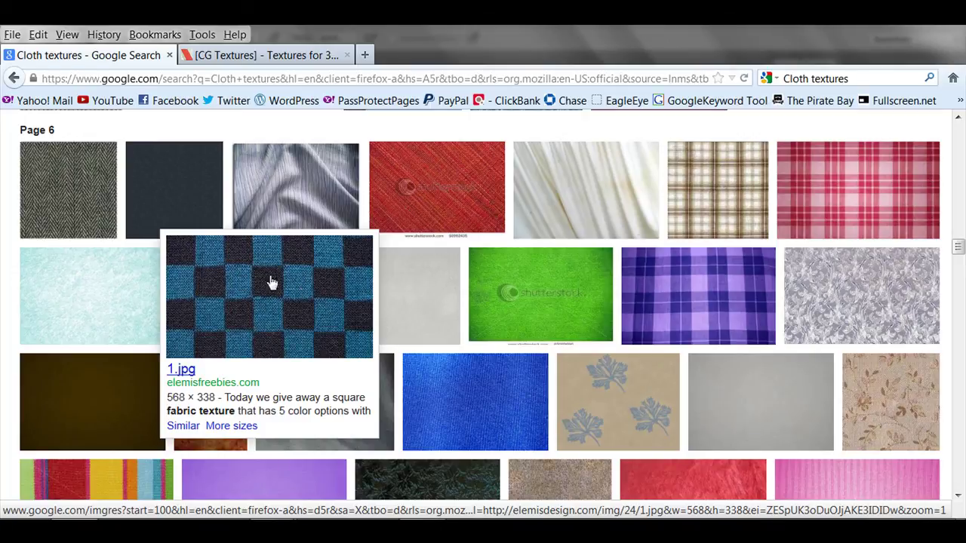
mouse_move(95, 295)
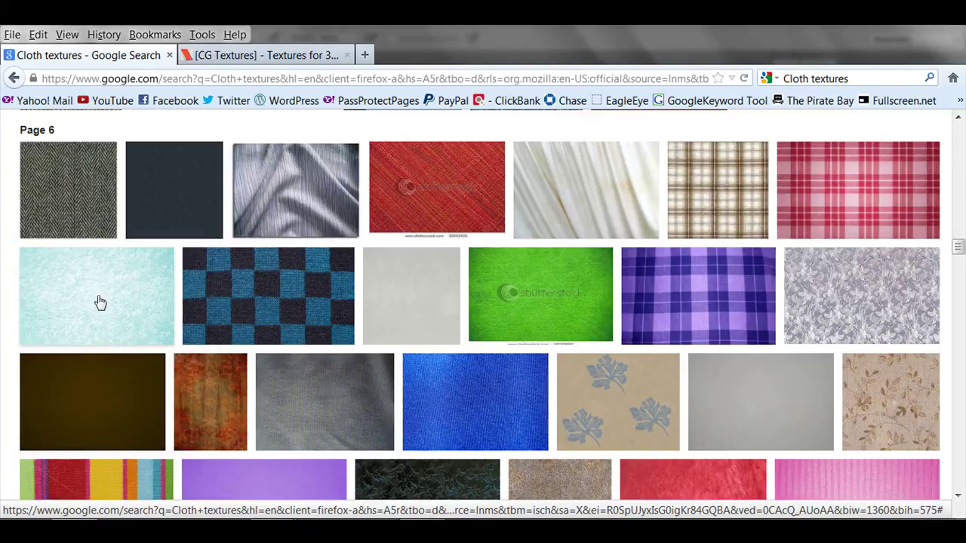
scroll(204, 322, down, 3)
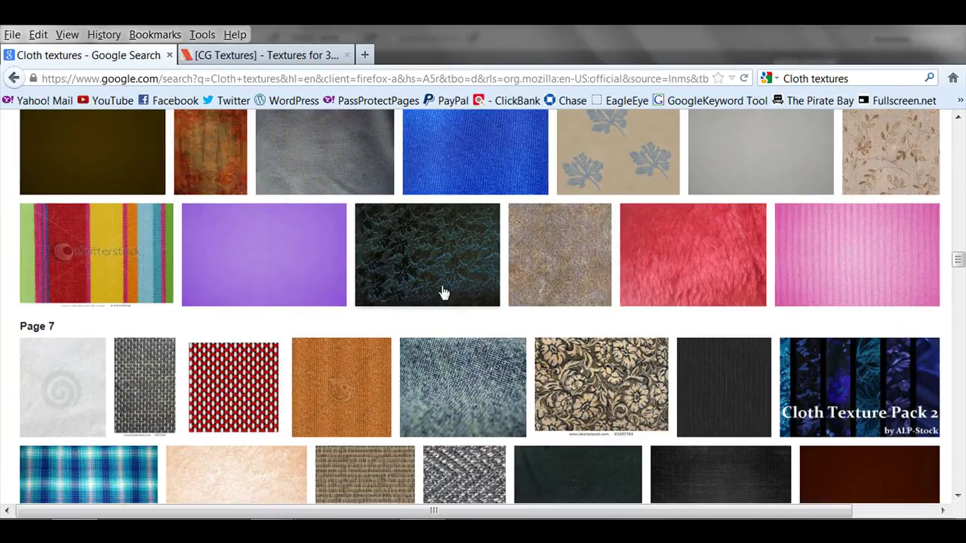
scroll(423, 347, down, 3)
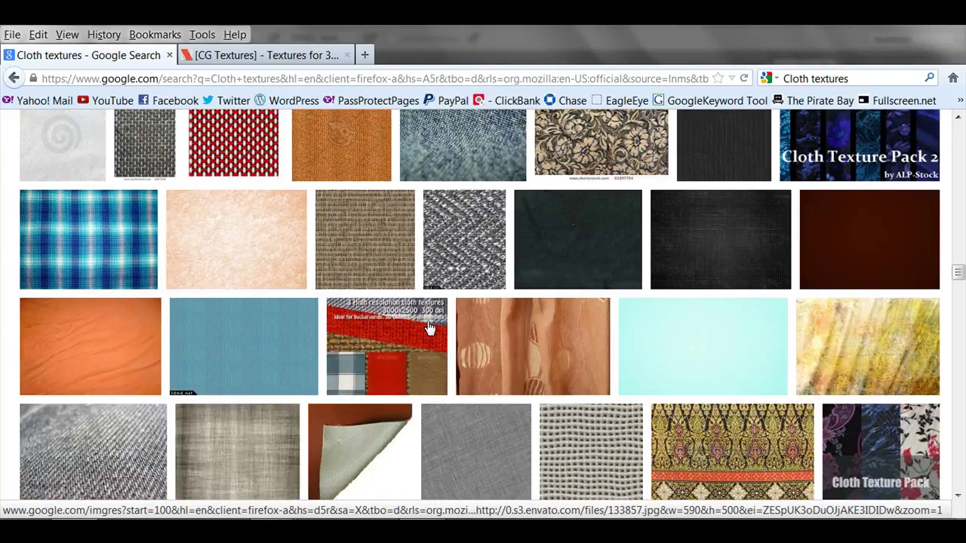
scroll(429, 329, down, 3)
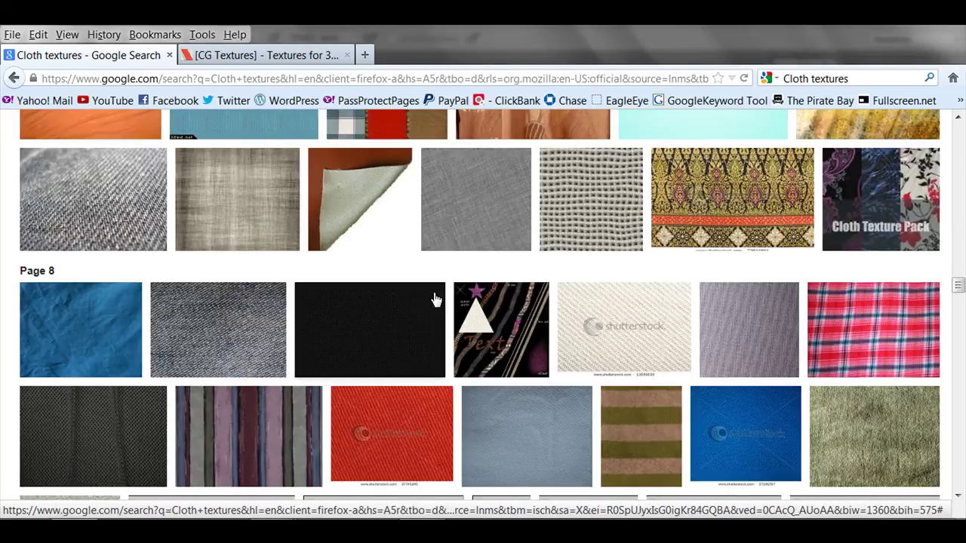
scroll(470, 284, down, 3)
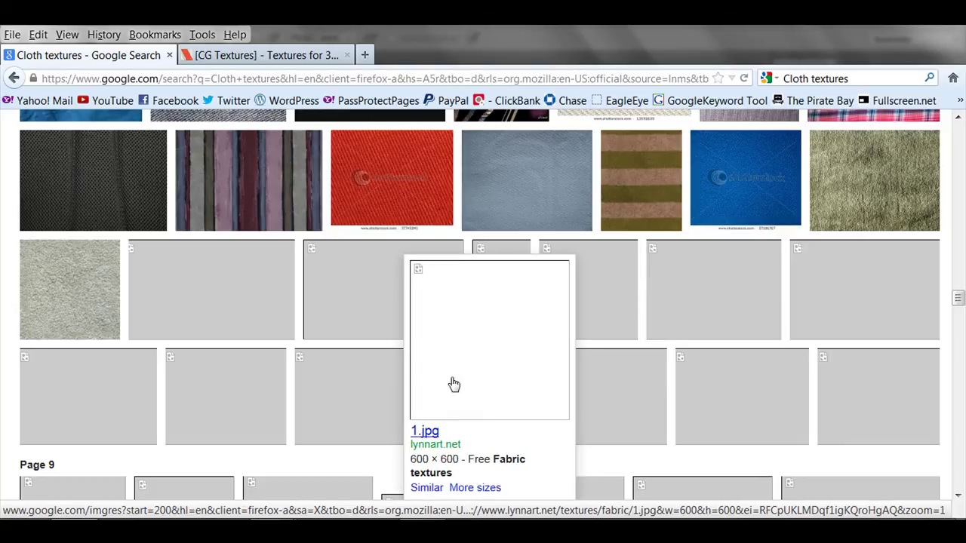
scroll(421, 346, down, 3)
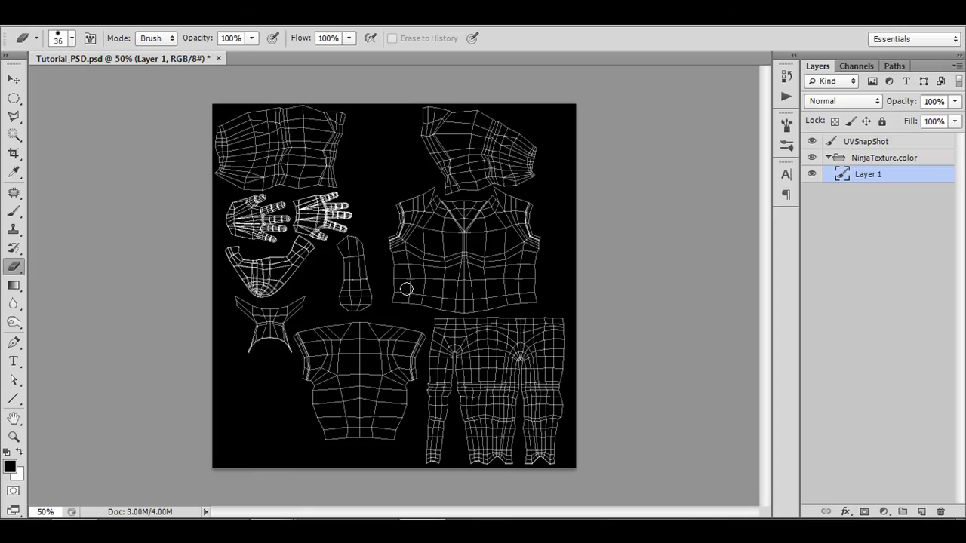
Step: Return to Photoshop, start placing an image in Tutorial_PSD, and show the TextureNinja folder's files as large thumbnails
key(v)
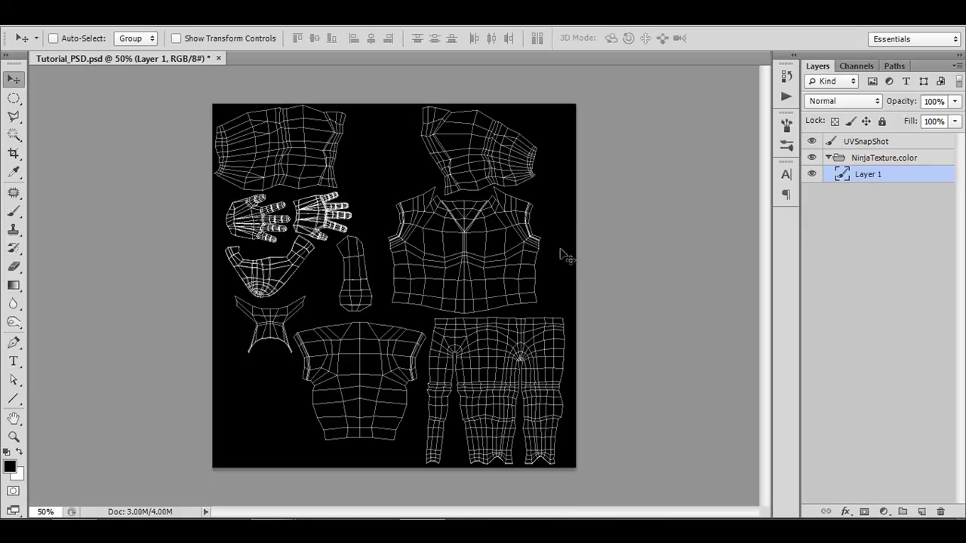
key(ctrl+plus)
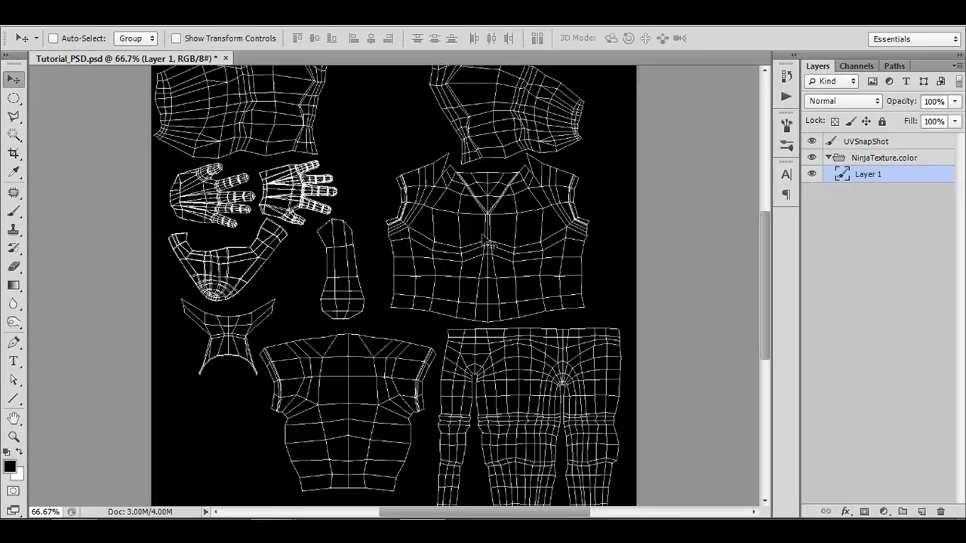
click(37, 13)
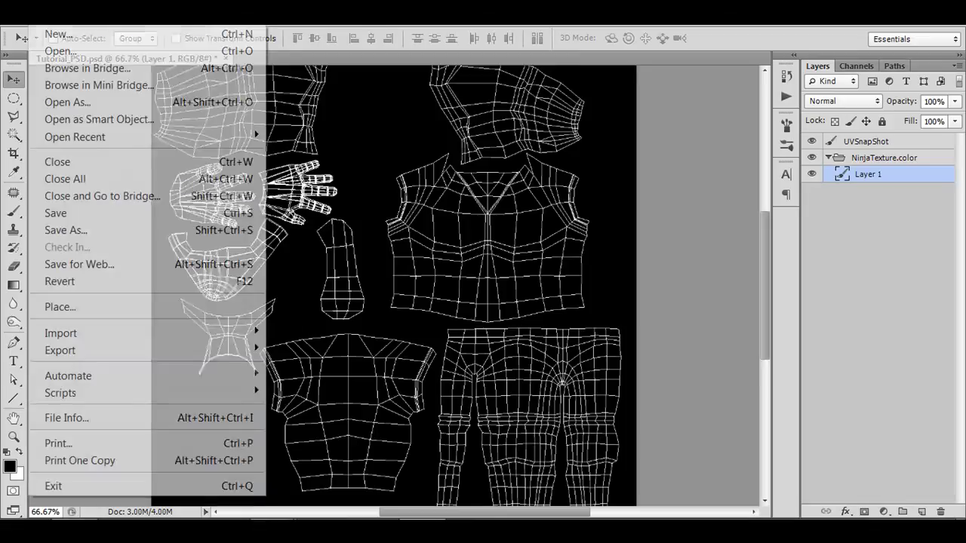
click(79, 308)
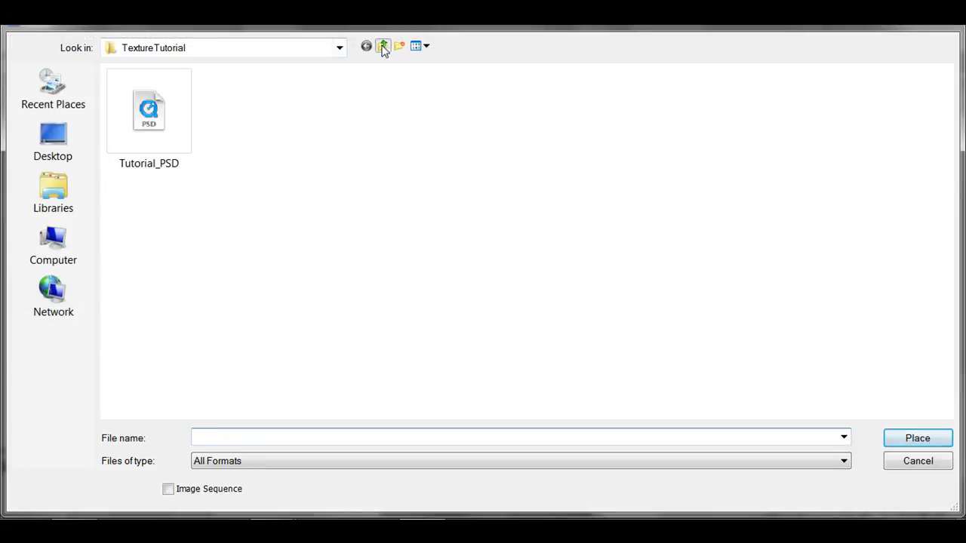
click(383, 46)
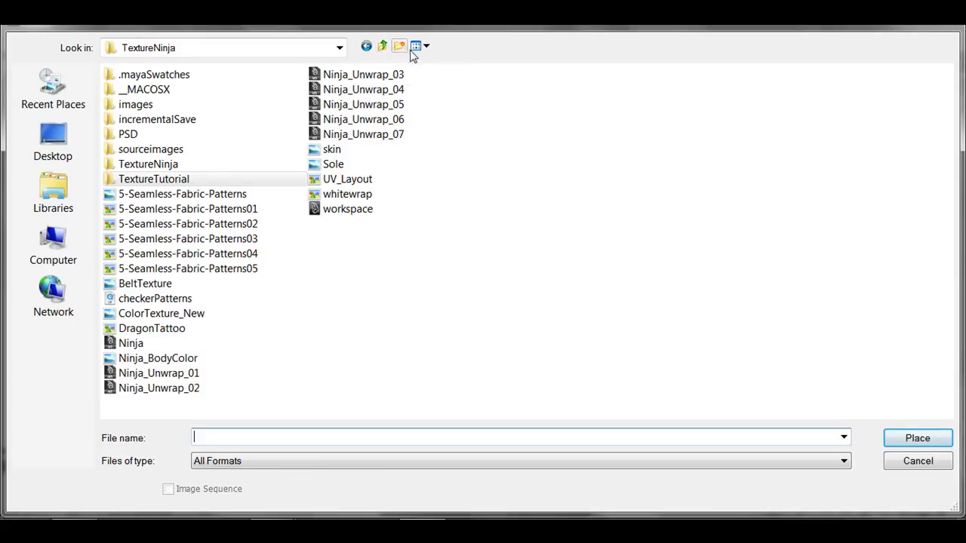
click(415, 47)
click(461, 81)
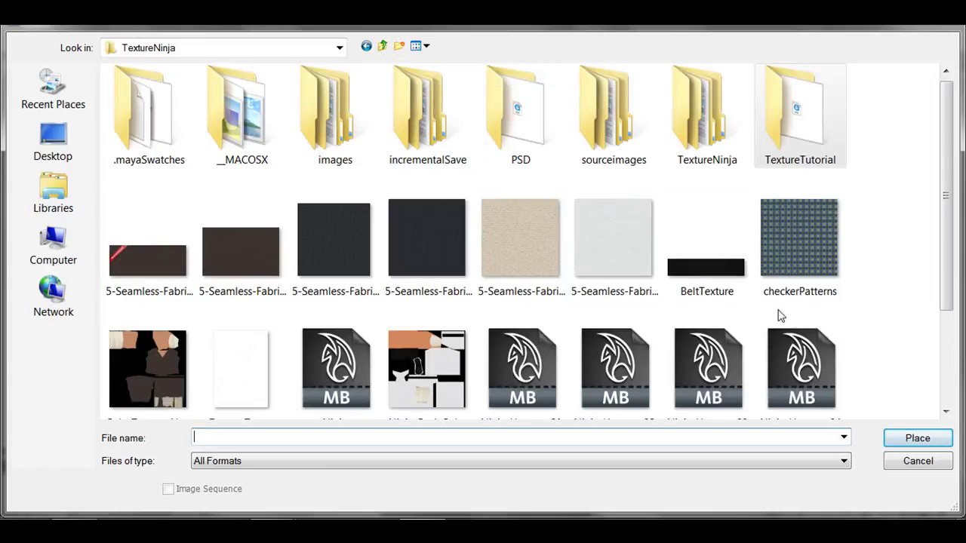
Step: Place the 5-Seamless-Fabric-Patterns01 image at its default size over the UV layout
click(255, 257)
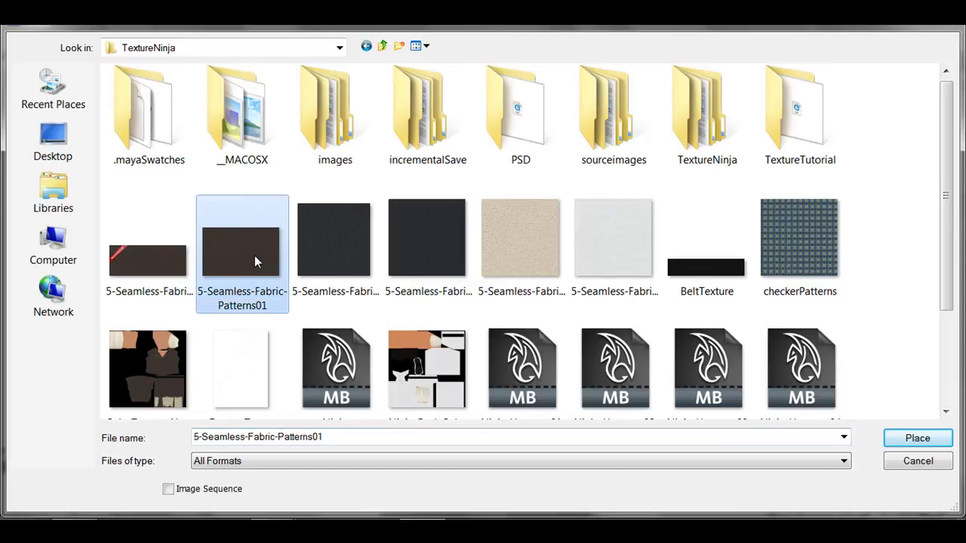
click(913, 439)
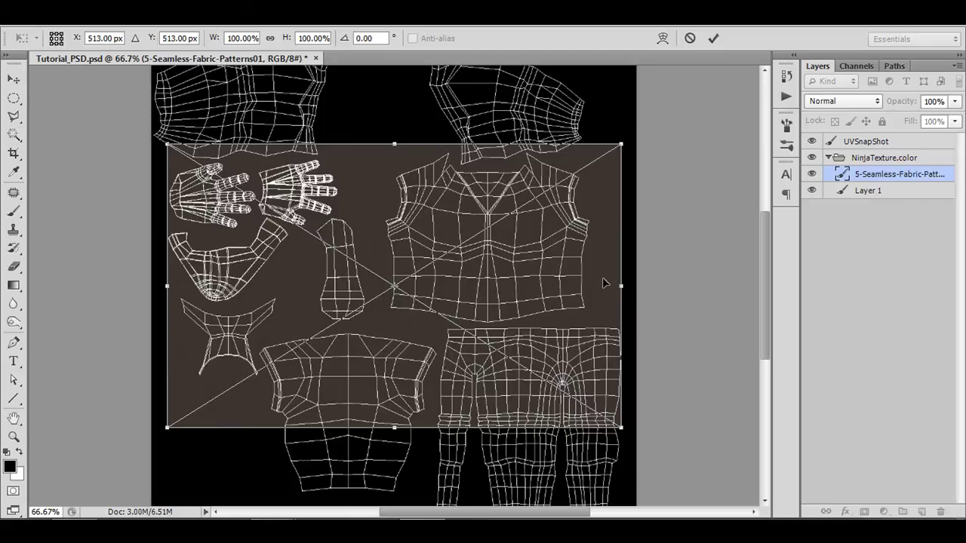
key(Return)
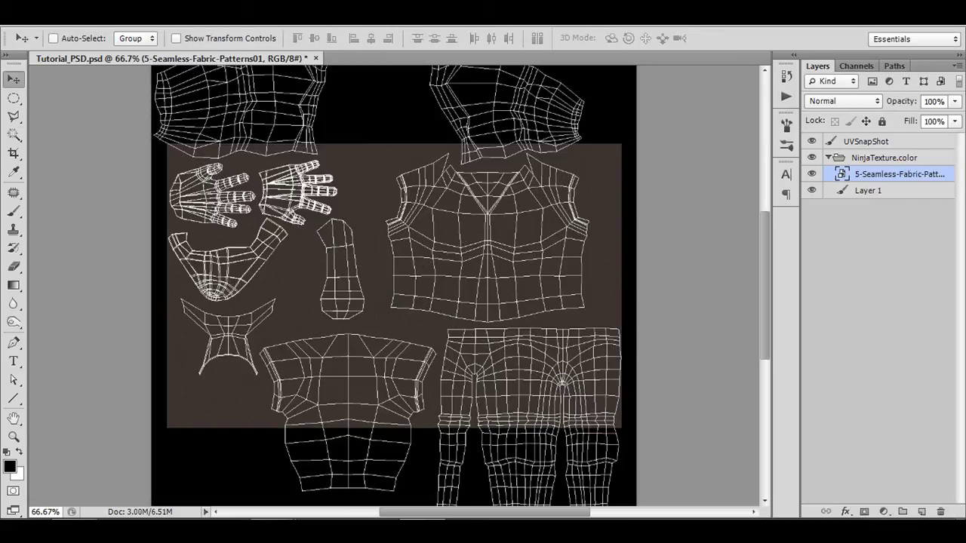
Step: Rename the placed fabric layer Brown_Cloth and shift the fabric slightly down and to the right on the canvas
double_click(888, 173)
text(C)
text(Brown)
text(_)
key(Return)
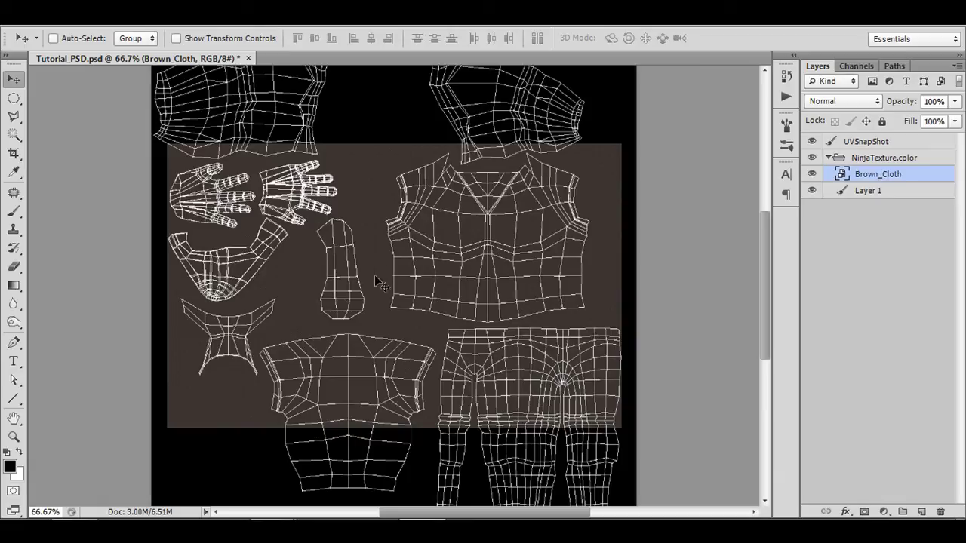
drag(374, 274, 378, 249)
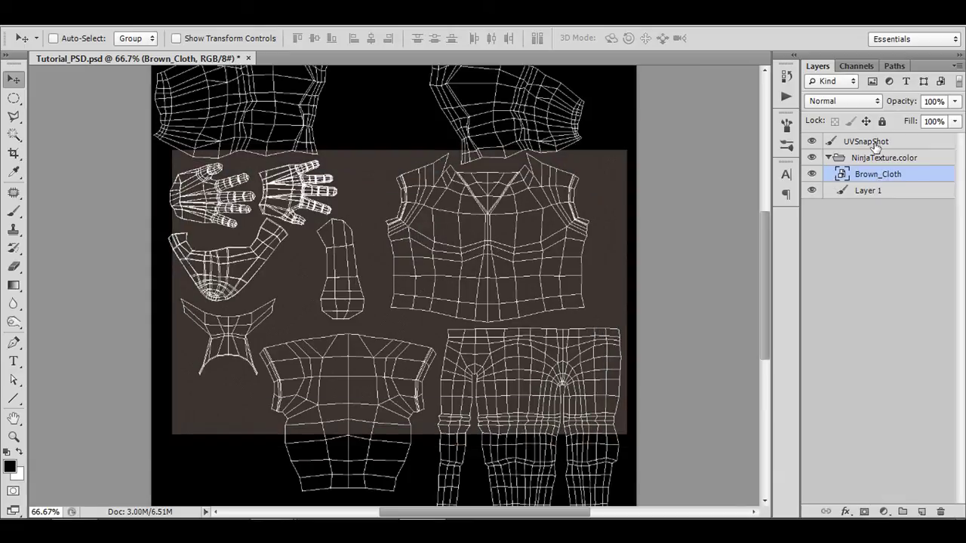
Step: Try the Eraser on the UVSnapShot layer across the upper-right UV shell, and undo the stroke
click(875, 144)
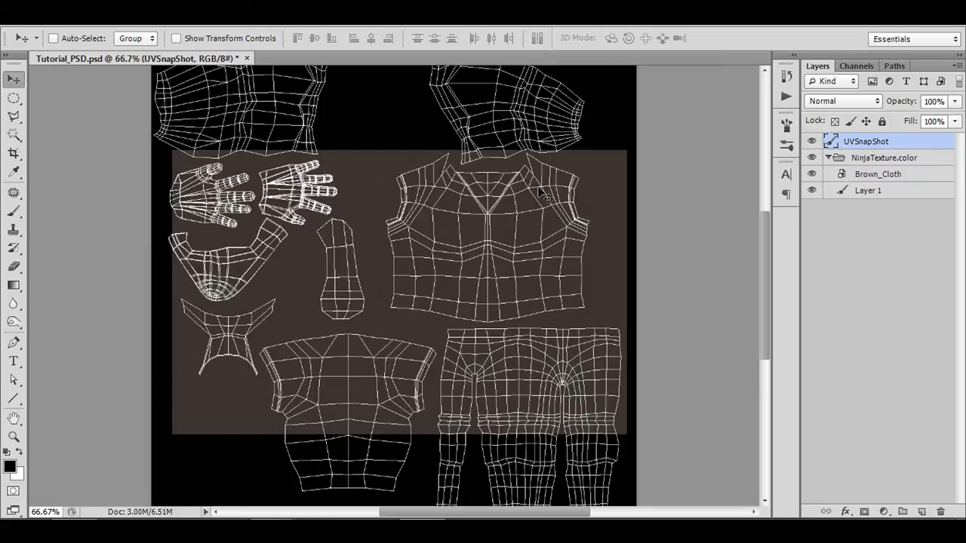
key(e)
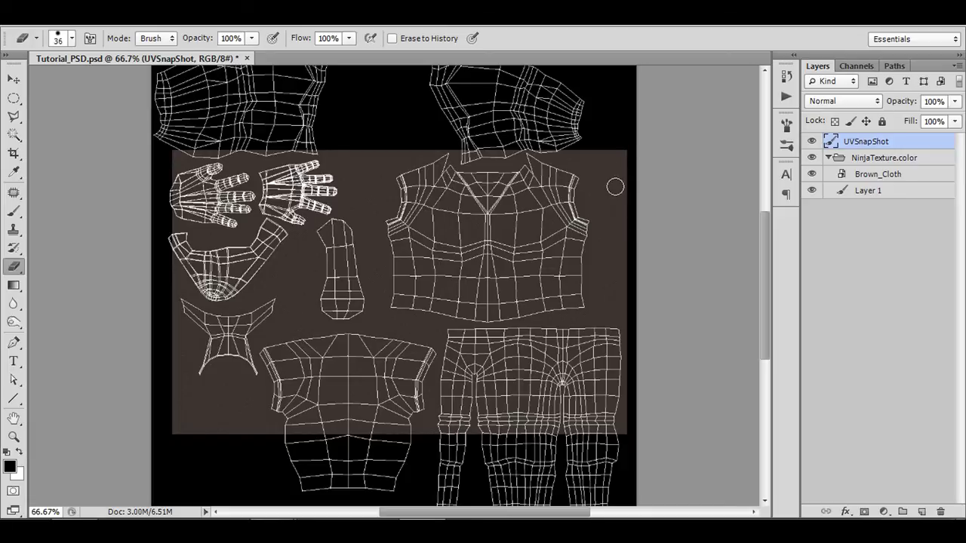
mouse_move(579, 84)
mouse_down()
mouse_move(562, 135)
mouse_move(565, 105)
mouse_move(529, 145)
mouse_move(526, 99)
mouse_move(491, 128)
mouse_up()
key(ctrl+z)
Step: Rasterize the Brown_Cloth layer, test the Eraser on the fabric beside the shirt's shoulder, and undo the stroke
click(872, 179)
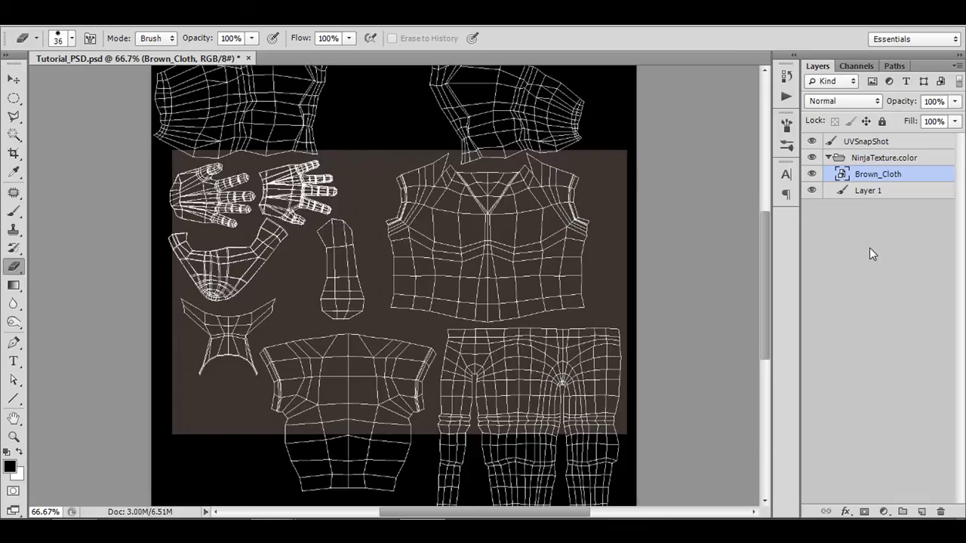
right_click(863, 179)
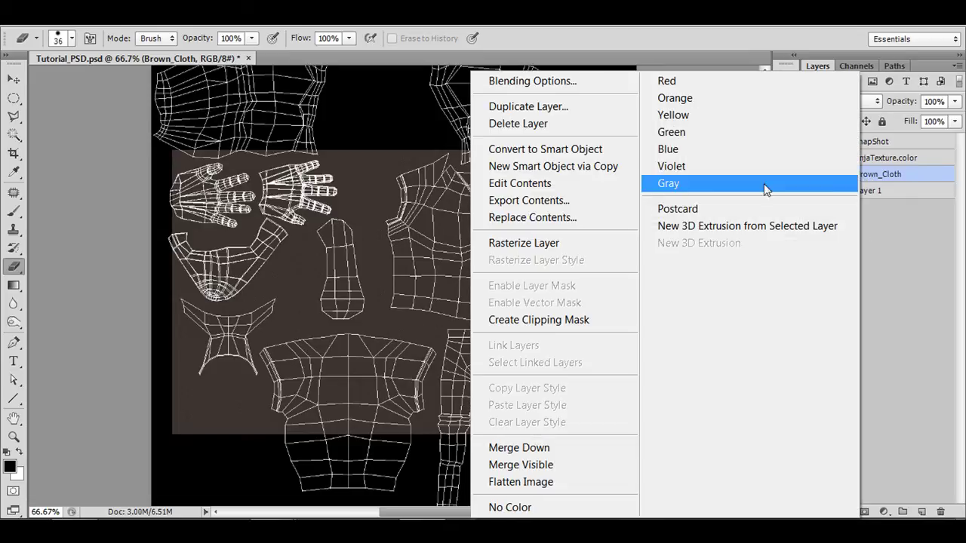
click(551, 249)
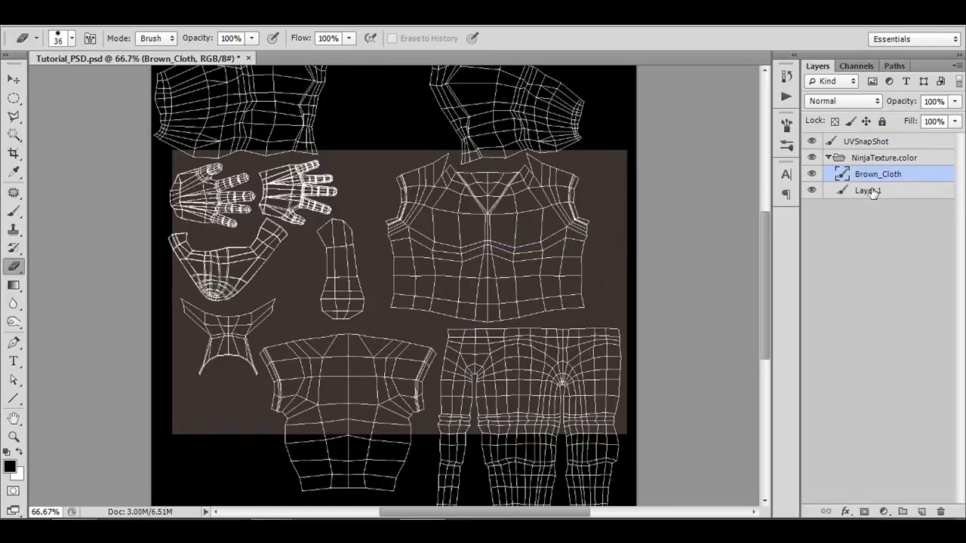
mouse_move(594, 173)
mouse_down()
mouse_move(610, 212)
mouse_move(599, 153)
mouse_move(608, 219)
mouse_move(613, 159)
mouse_move(613, 213)
mouse_up()
key(ctrl+z)
Step: Compare the UV layout with the Brown_Cloth layer hidden and shown, and inspect the fabric over the shirt and trousers at 100% zoom
click(811, 174)
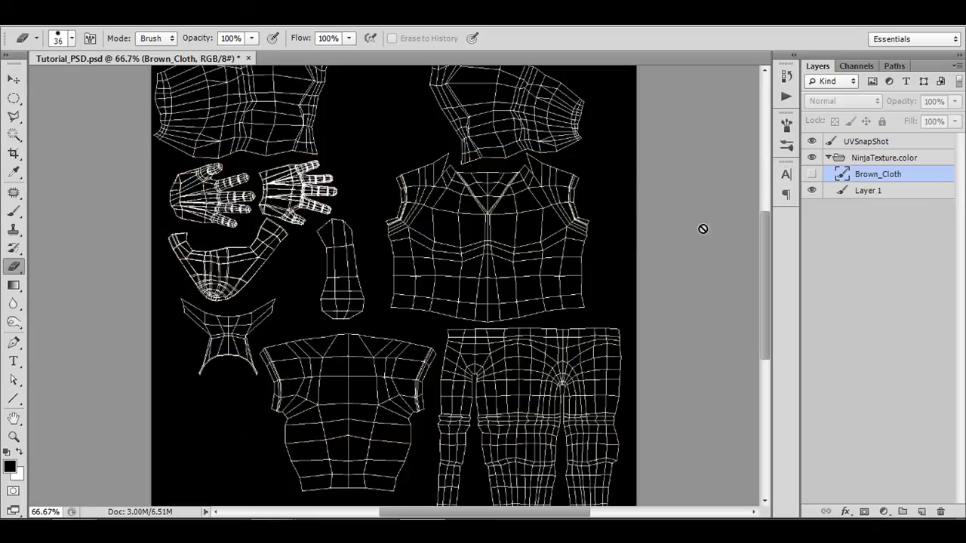
key(v)
drag(519, 309, 500, 259)
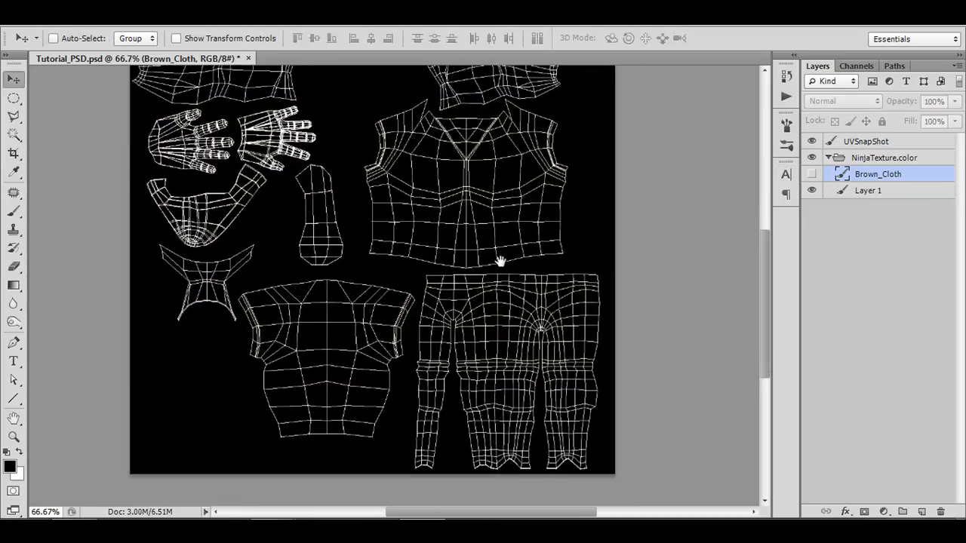
click(812, 175)
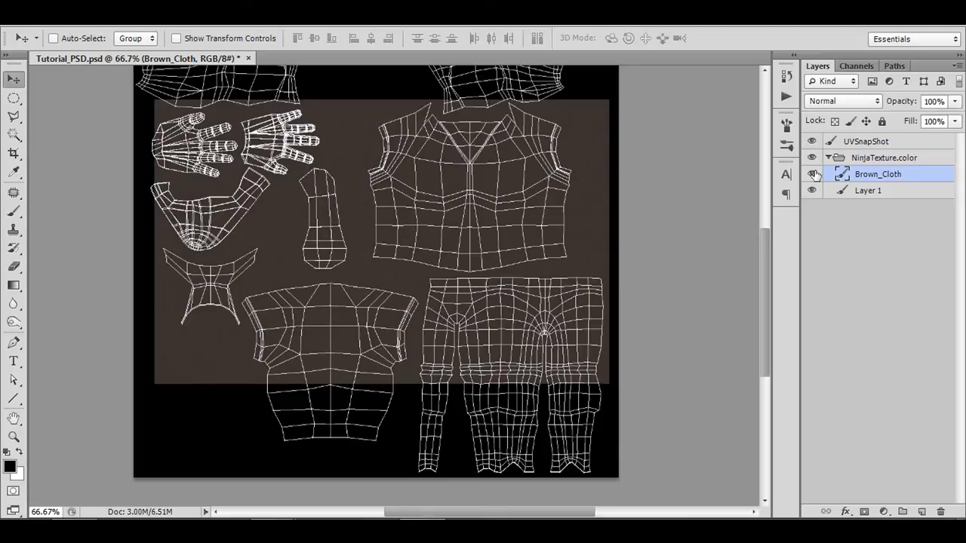
click(812, 174)
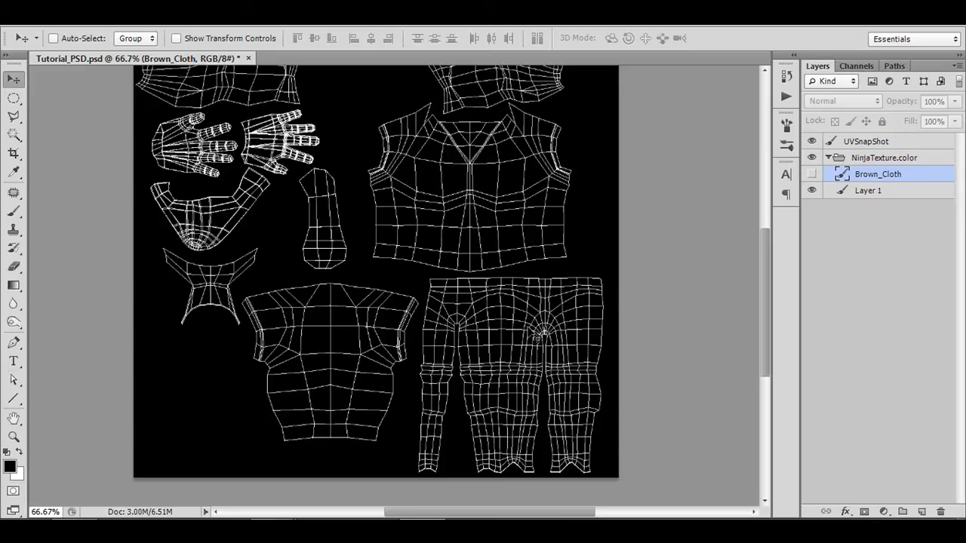
click(811, 174)
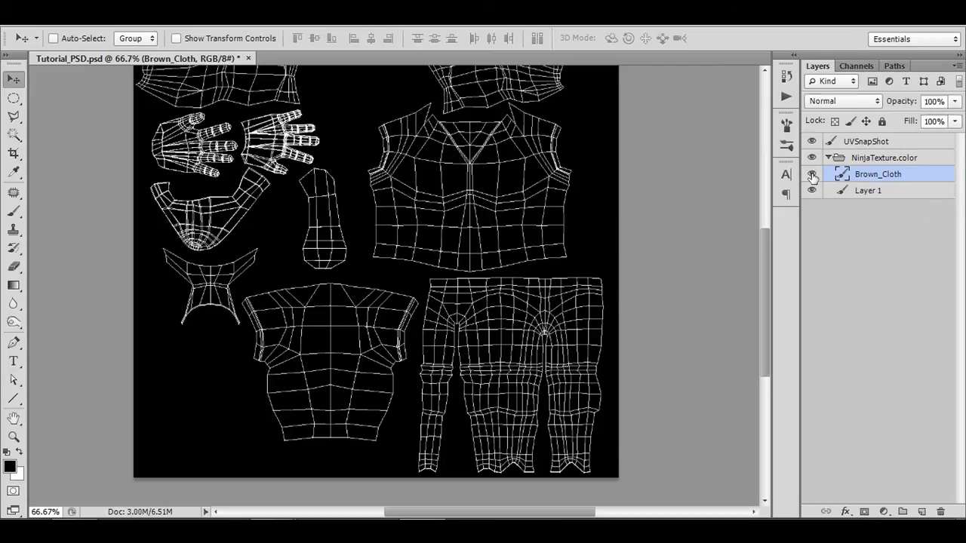
key(ctrl+plus)
key(ctrl+plus)
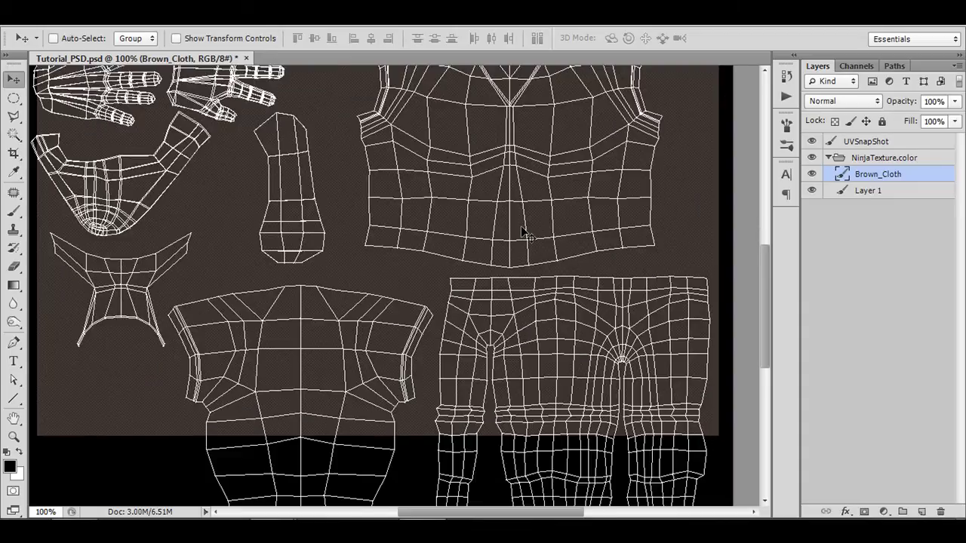
key(ctrl+minus)
key(ctrl+minus)
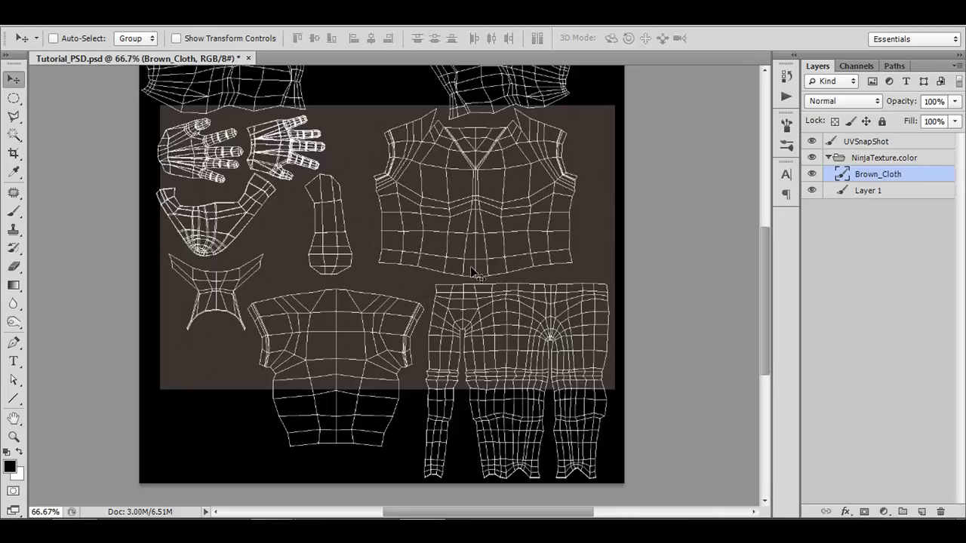
Step: Rotate the Brown_Cloth fabric by -90 degrees and move it right so it covers the front shirt and trouser shells
key(ctrl+t)
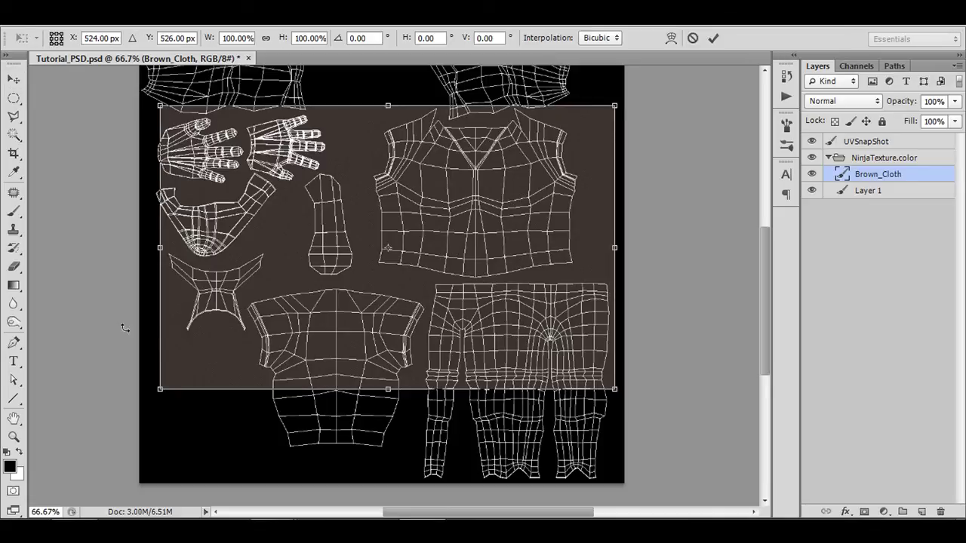
drag(115, 256, 383, 422)
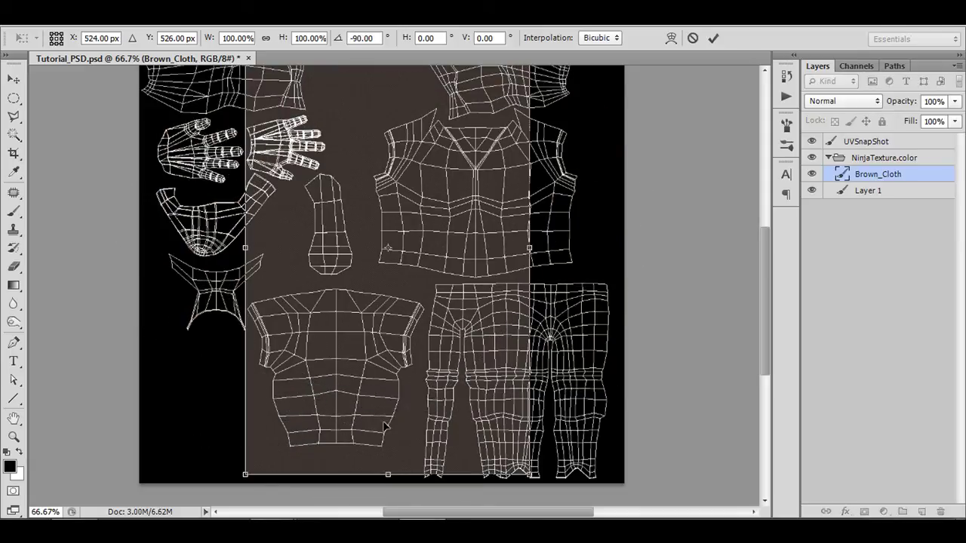
key(Return)
drag(399, 206, 491, 209)
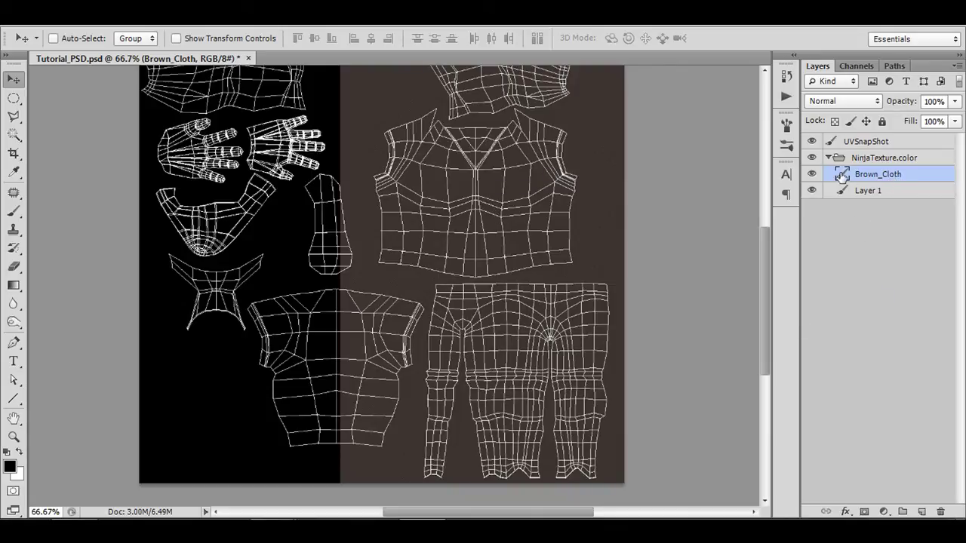
Step: Duplicate the Brown_Cloth layer and move the copy left so the fabric covers the rest of the UV layout's lower area
click(811, 175)
click(811, 175)
drag(879, 177, 921, 511)
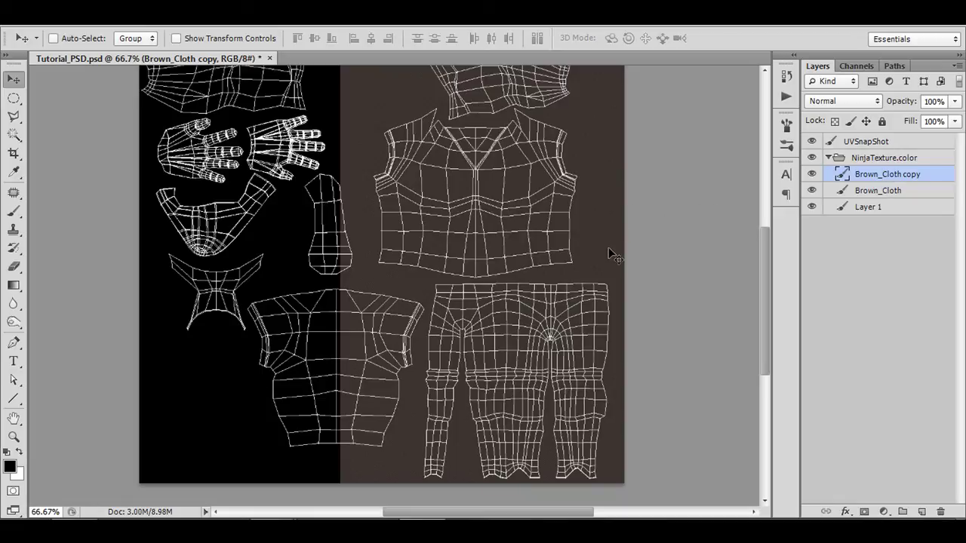
drag(611, 253, 408, 288)
drag(502, 146, 520, 189)
drag(586, 369, 595, 286)
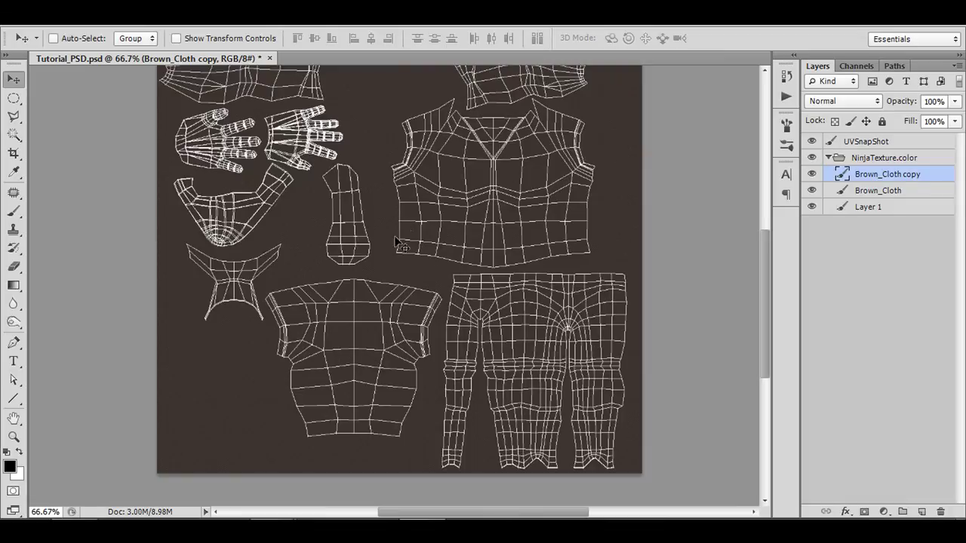
Step: Merge the Brown_Cloth and Brown_Cloth copy layers, and compare the UV layout with the merged fabric hidden and shown
shift+click(878, 191)
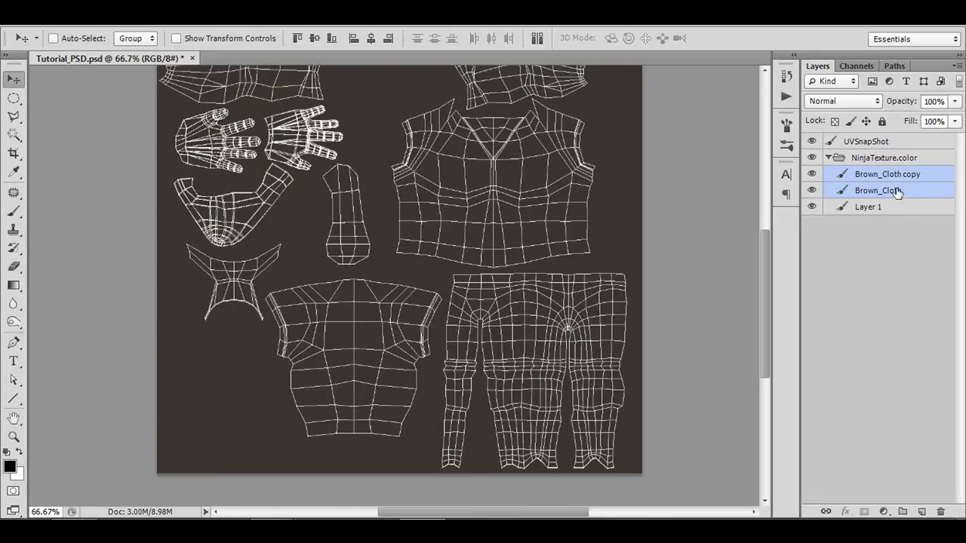
key(ctrl+e)
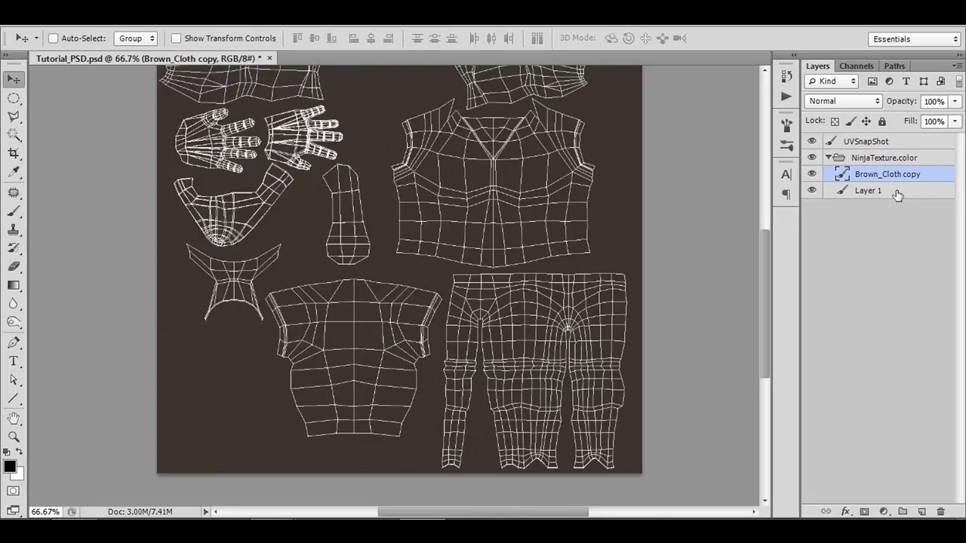
click(811, 174)
click(811, 175)
key(ctrl+0)
click(811, 174)
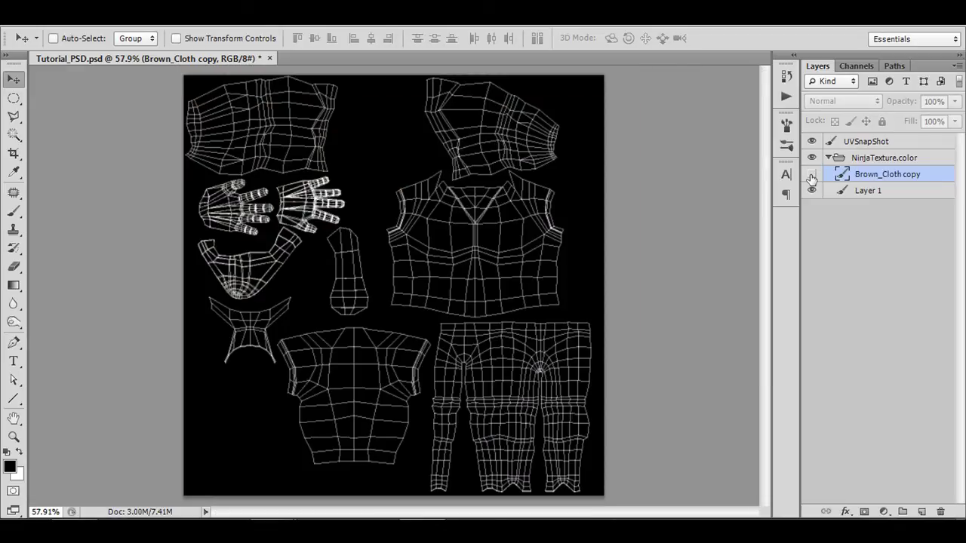
click(811, 176)
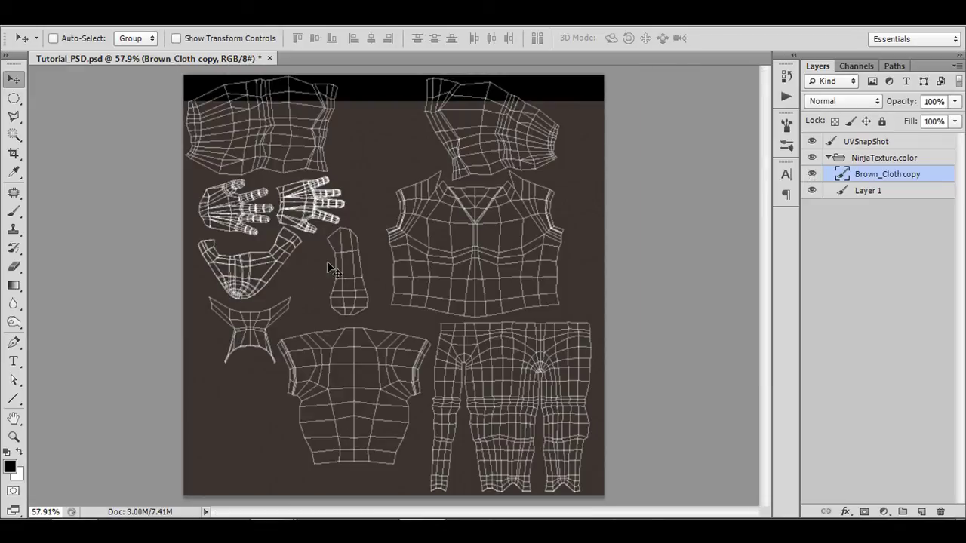
Step: Clear the fabric with rectangular selections over the sleeve shells, the hand and head shells, and the lower-left area beside the back shirt
click(13, 98)
click(98, 96)
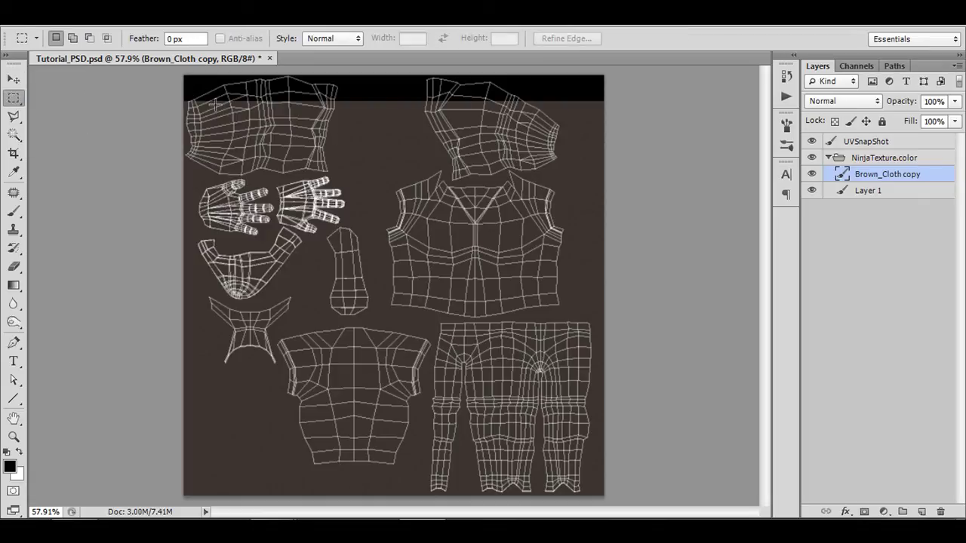
drag(159, 82, 609, 165)
drag(143, 137, 385, 320)
key(alt+BackSpace)
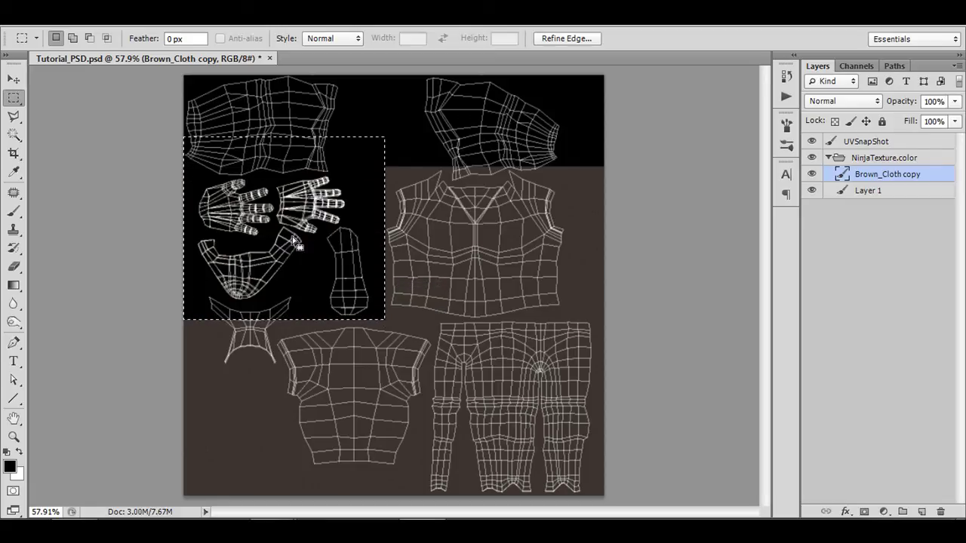
drag(151, 277, 274, 495)
key(alt+BackSpace)
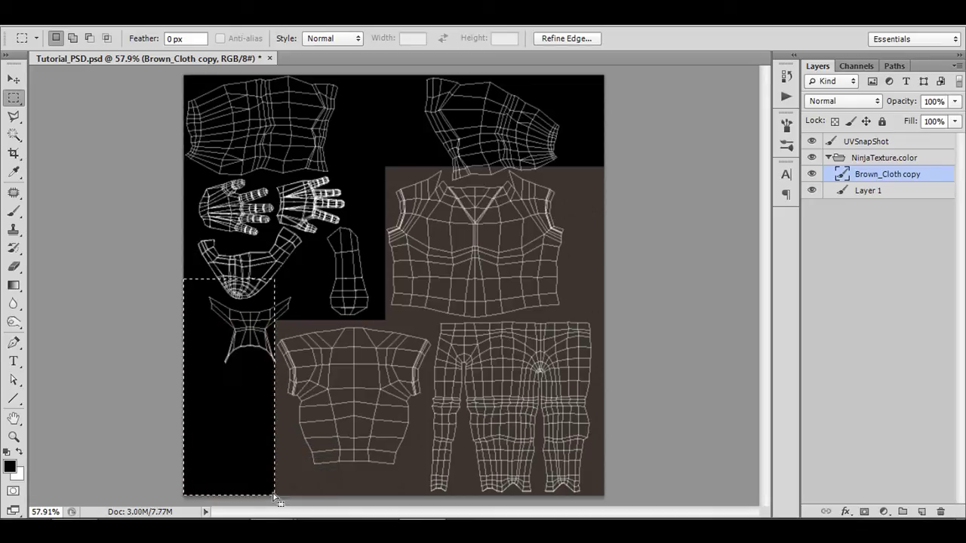
Step: Deselect and erase the excess fabric around the back shirt's left sleeve and along the front shirt's shoulders and neckline
key(e)
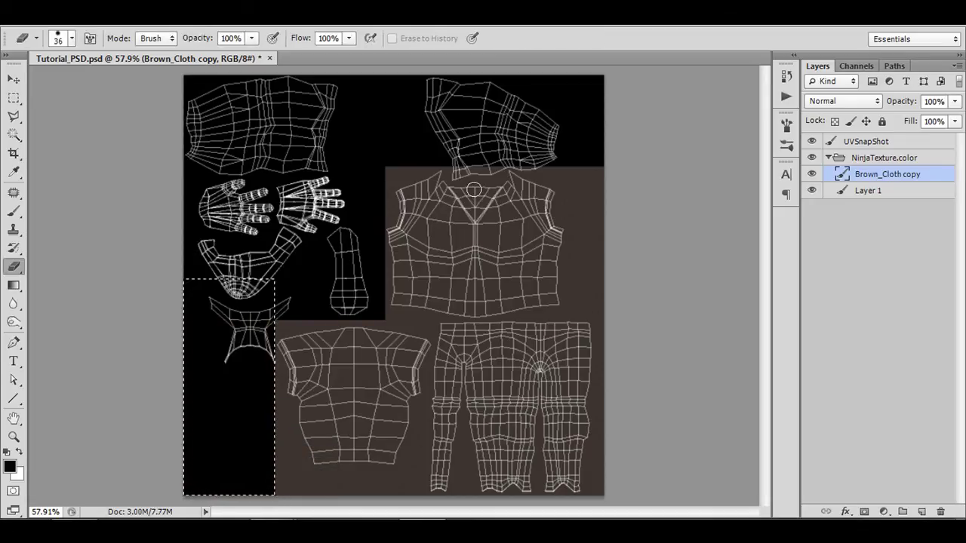
key(ctrl+d)
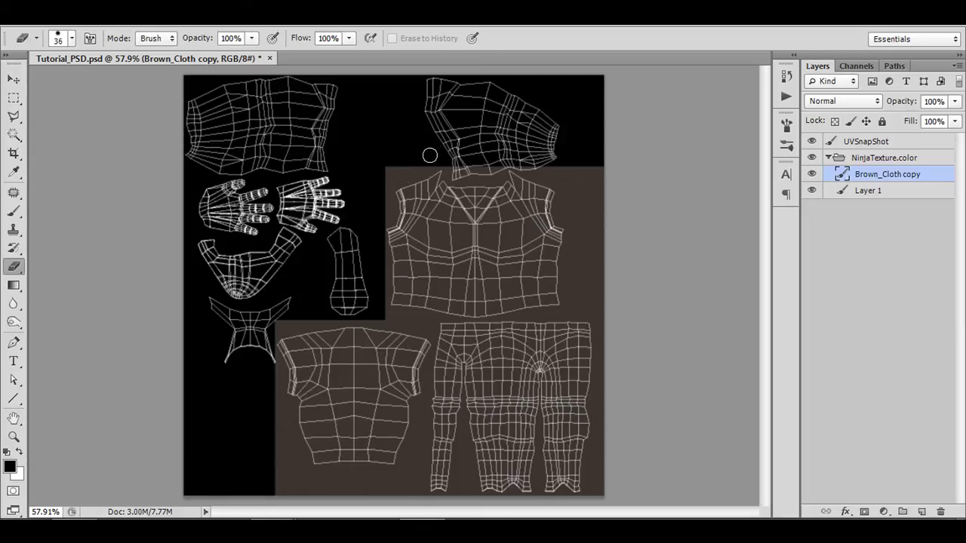
mouse_move(429, 155)
mouse_down()
mouse_move(378, 170)
mouse_move(407, 163)
mouse_up()
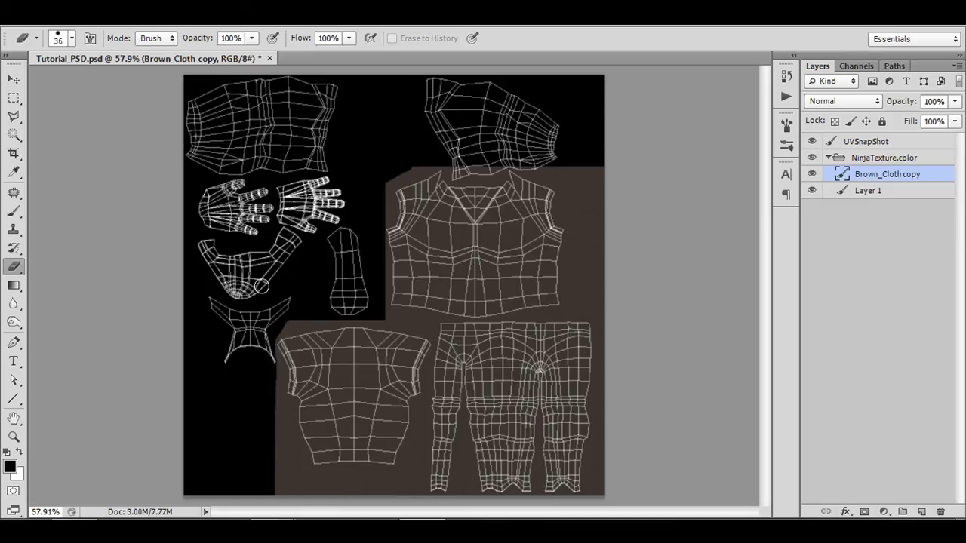
scroll(381, 309, up, 1)
drag(255, 357, 286, 318)
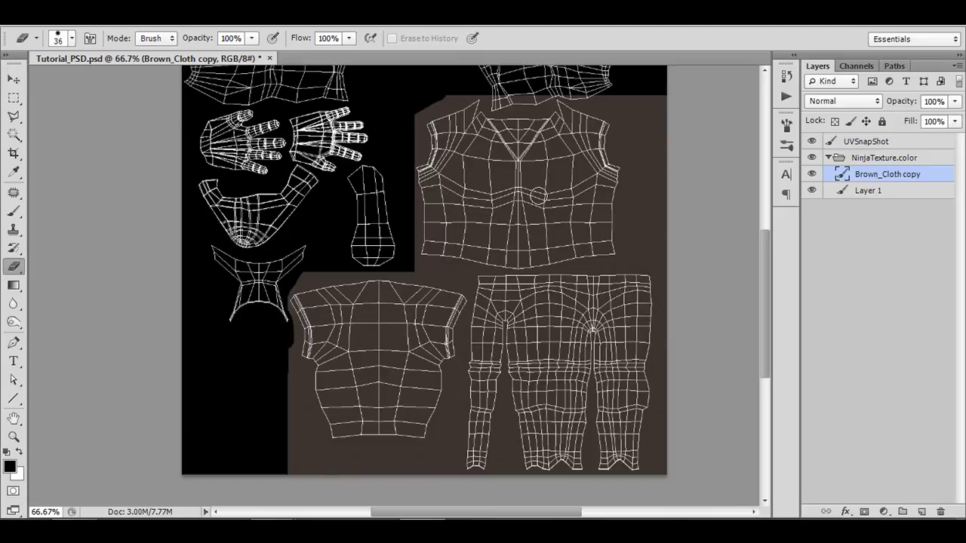
drag(537, 195, 485, 301)
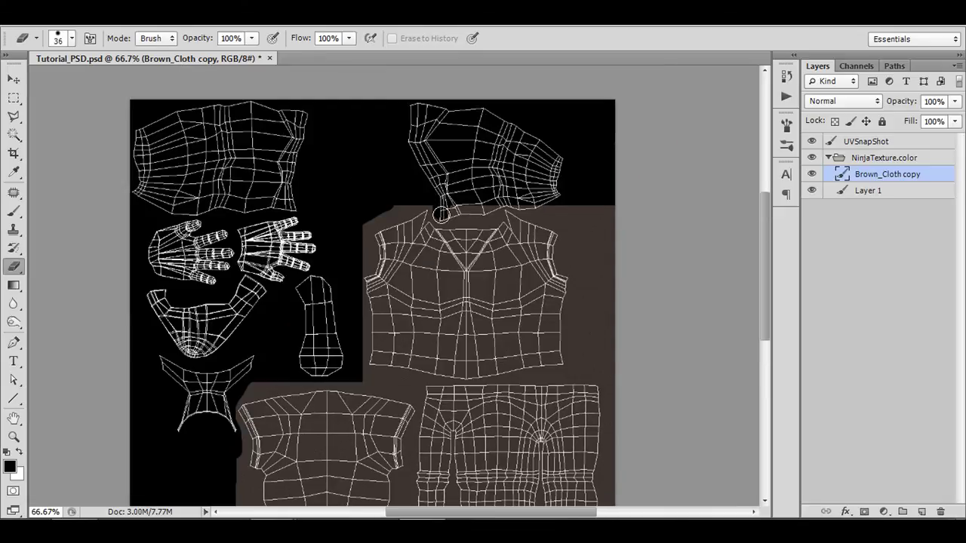
mouse_move(441, 215)
mouse_down()
mouse_move(561, 194)
mouse_move(504, 197)
mouse_up()
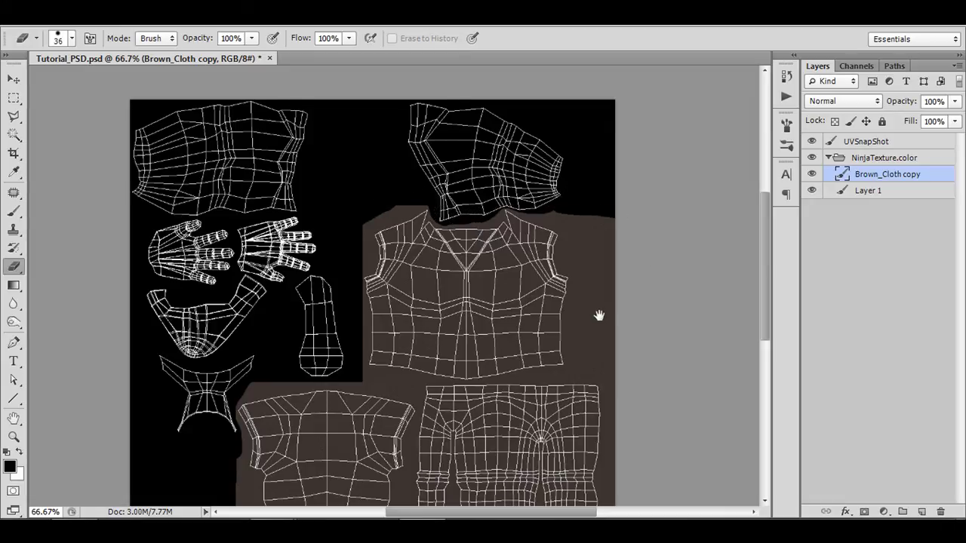
drag(599, 317, 619, 114)
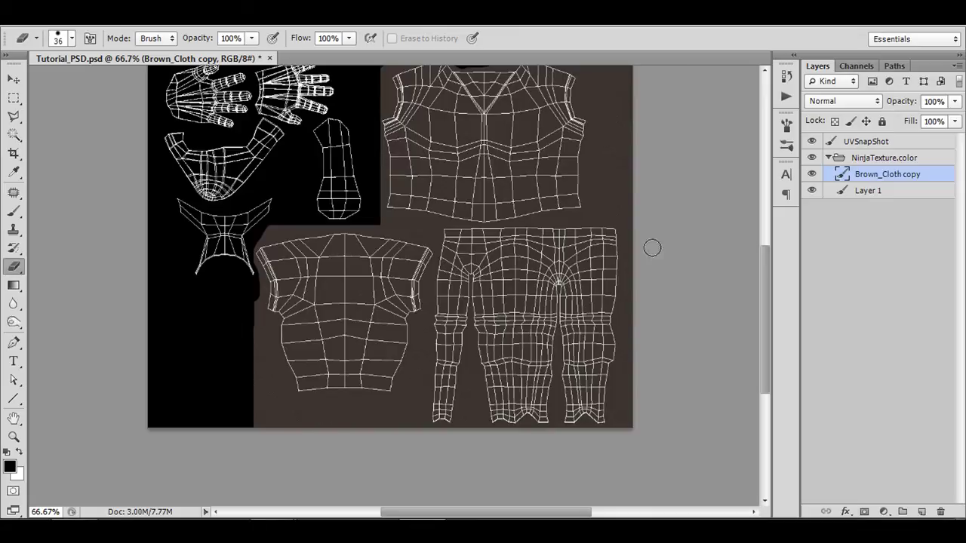
scroll(641, 226, up, 3)
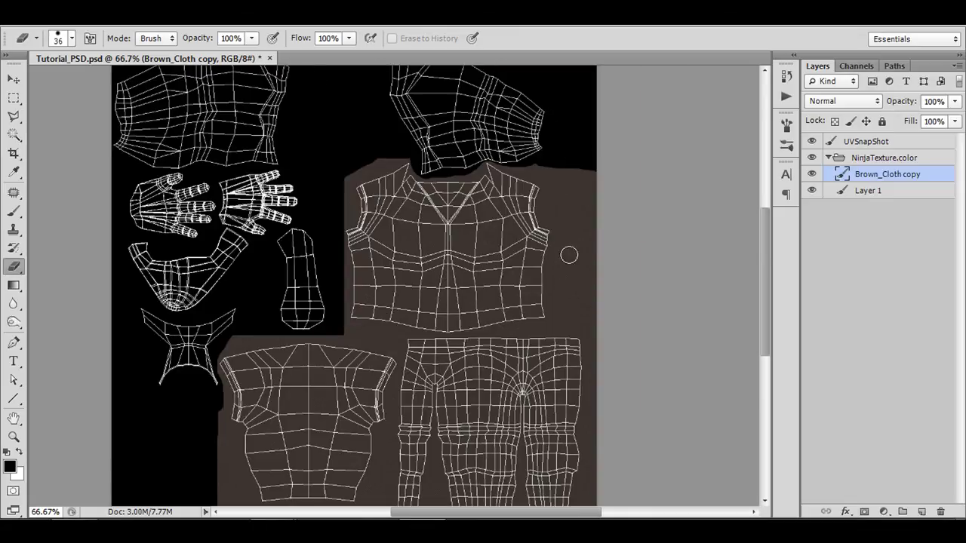
drag(588, 179, 533, 344)
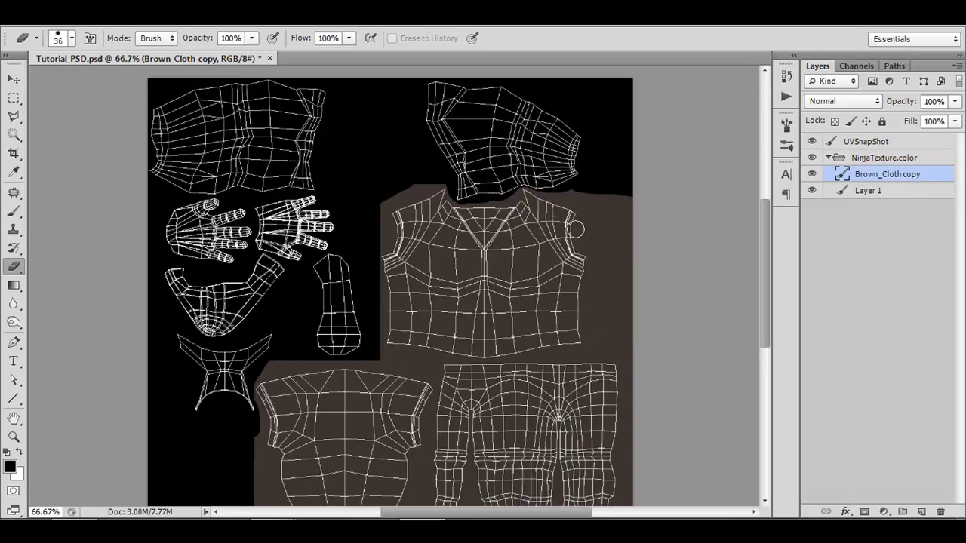
Step: Try an Eraser stroke across the fabric at the front shirt's right shoulder edge, and undo the stroke
drag(588, 187, 567, 219)
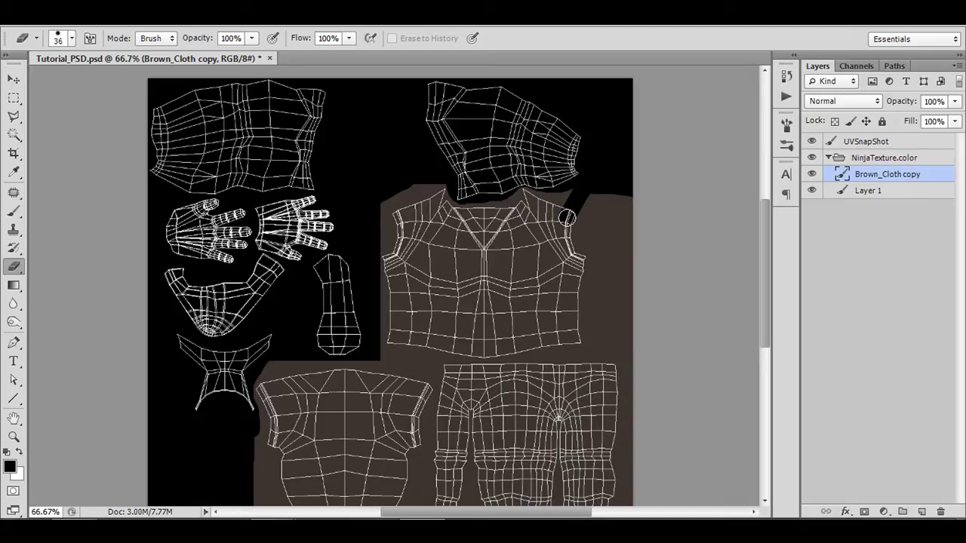
scroll(599, 297, up, 1)
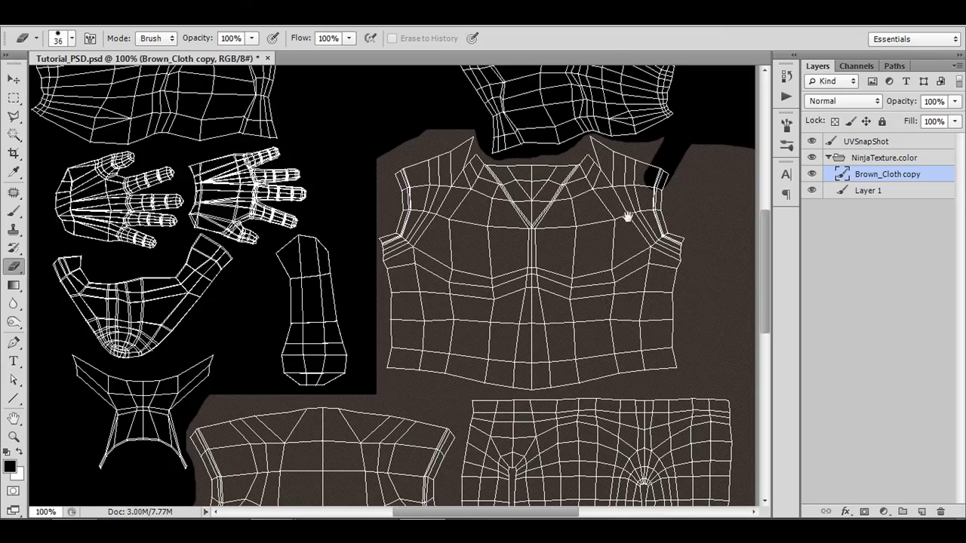
scroll(554, 277, up, 1)
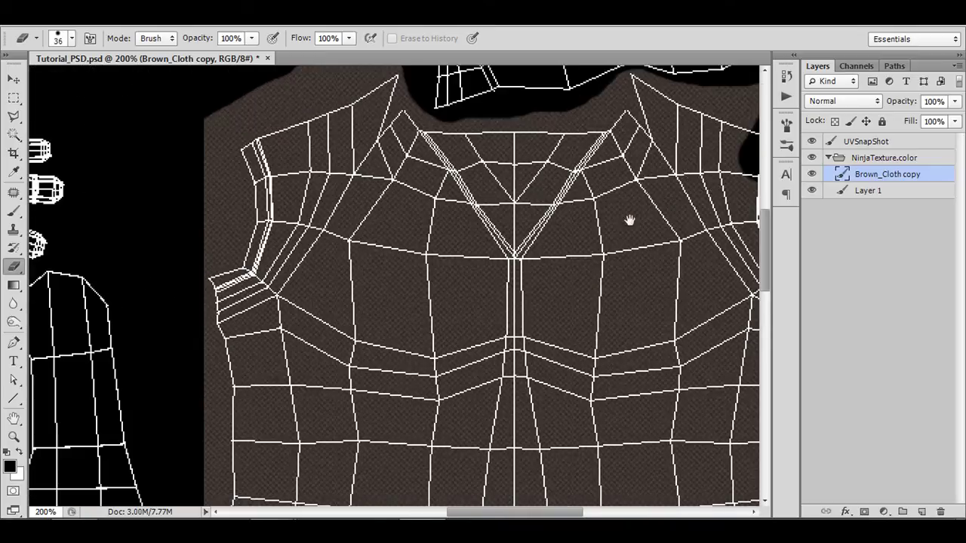
drag(630, 218, 470, 265)
key(v)
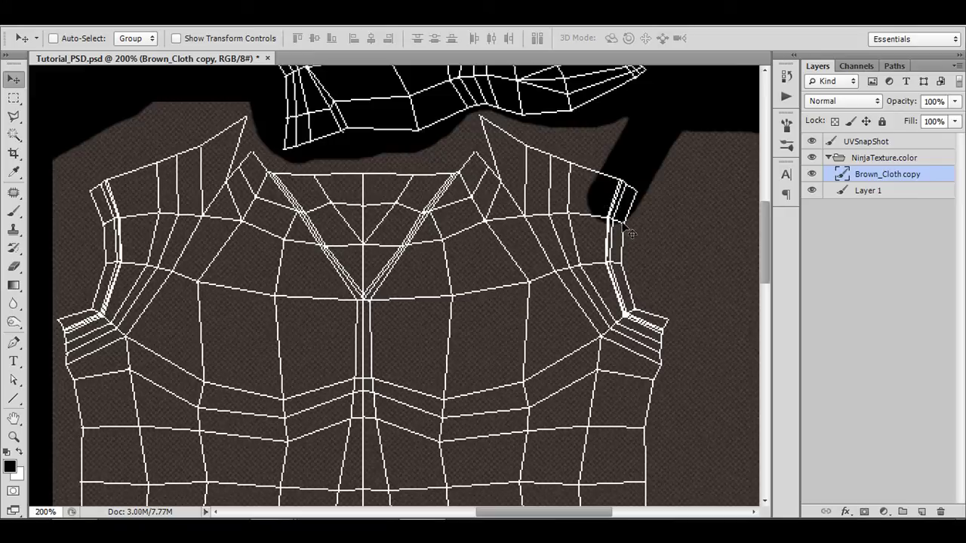
key(ctrl+z)
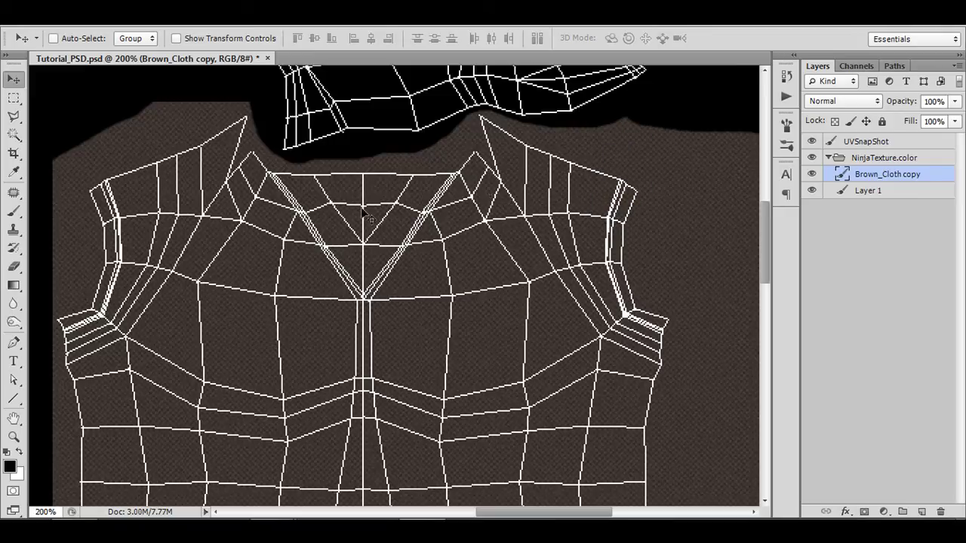
Step: Check the fabric coverage over the shirt and trouser shells, and save the Tutorial_PSD.psd document
drag(355, 232, 307, 196)
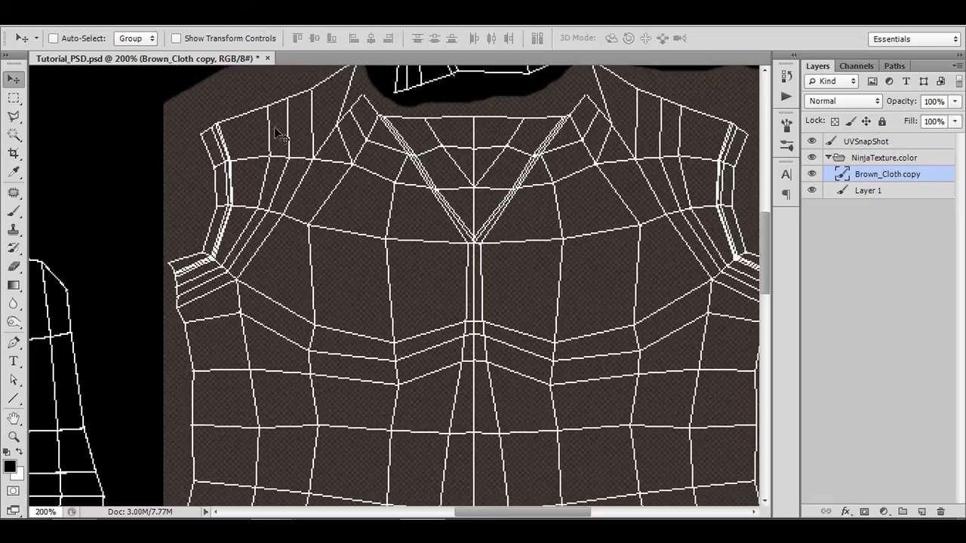
drag(412, 293, 425, 261)
key(ctrl+minus)
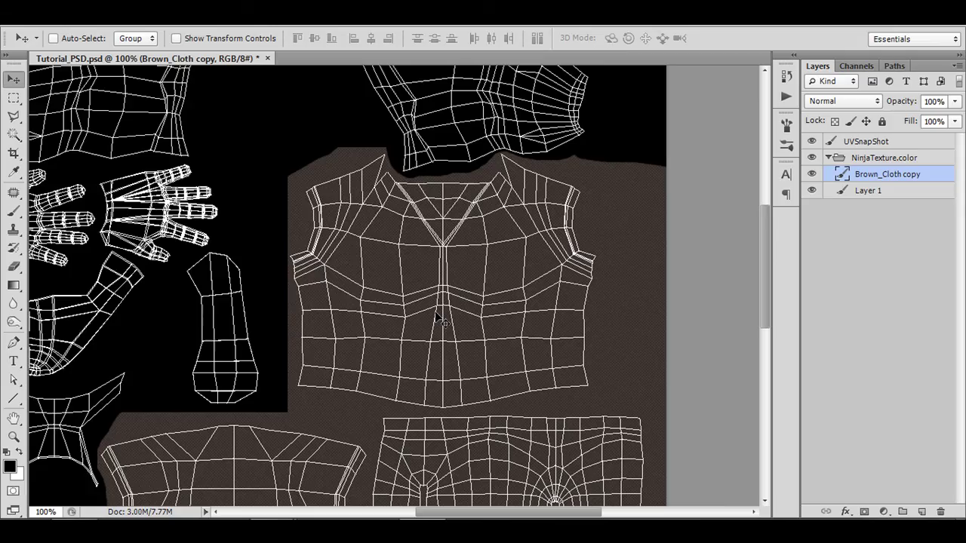
drag(465, 365, 518, 224)
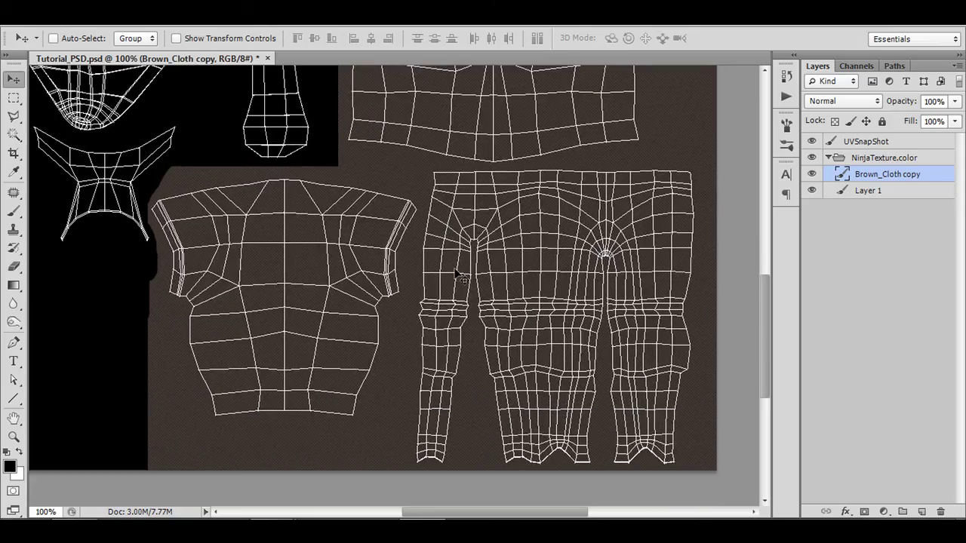
key(ctrl+minus)
drag(452, 136, 492, 330)
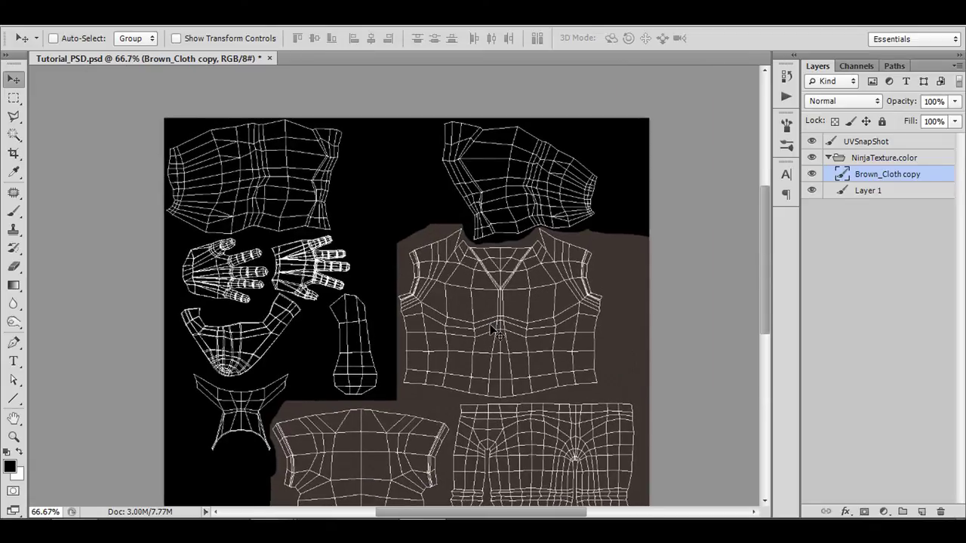
key(alt+f)
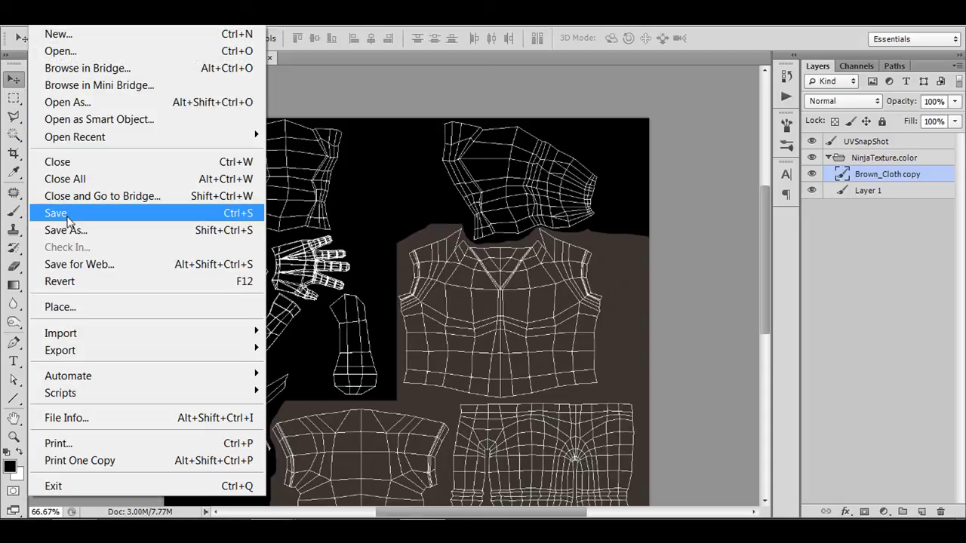
click(238, 215)
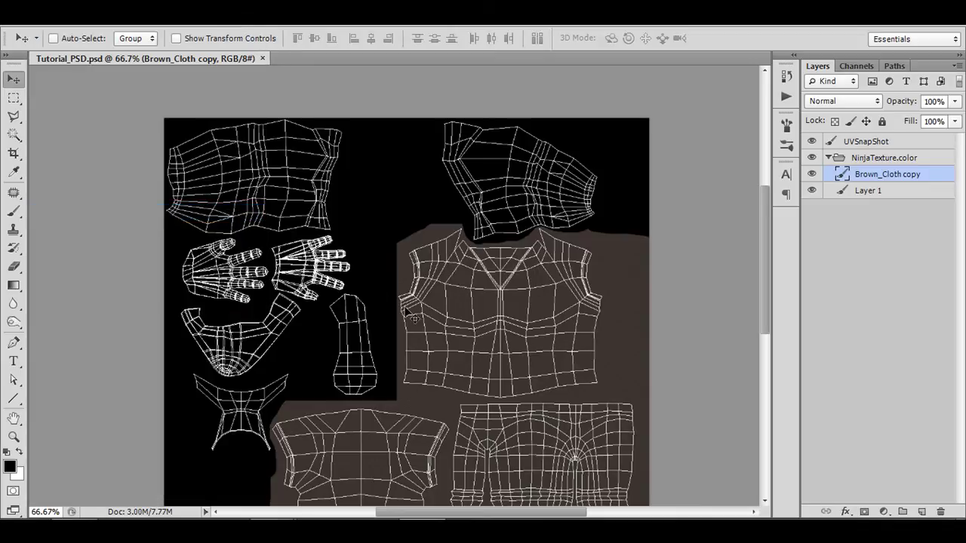
Step: Switch to Maya, update the PSD networks to load the saved fabric texture, and deselect the ninja model
click(370, 453)
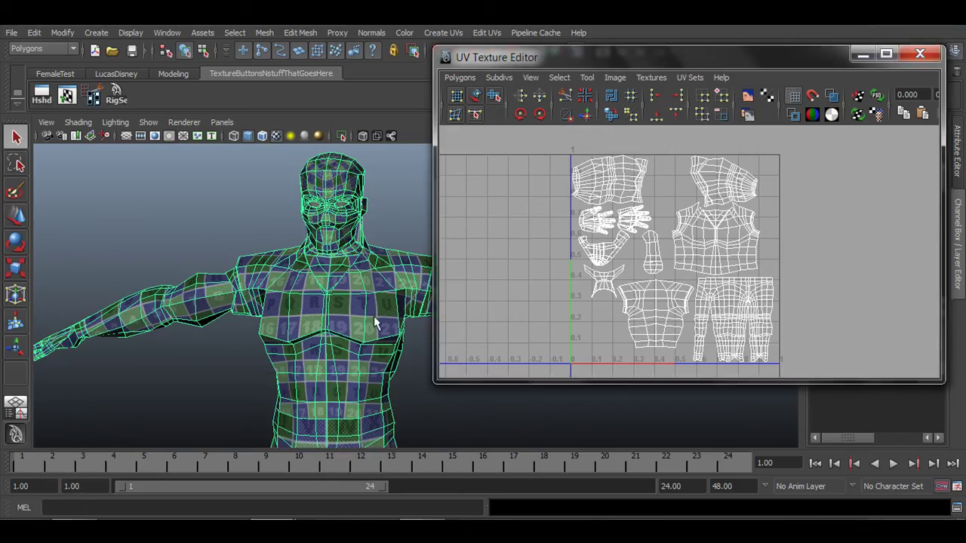
scroll(351, 287, up, 2)
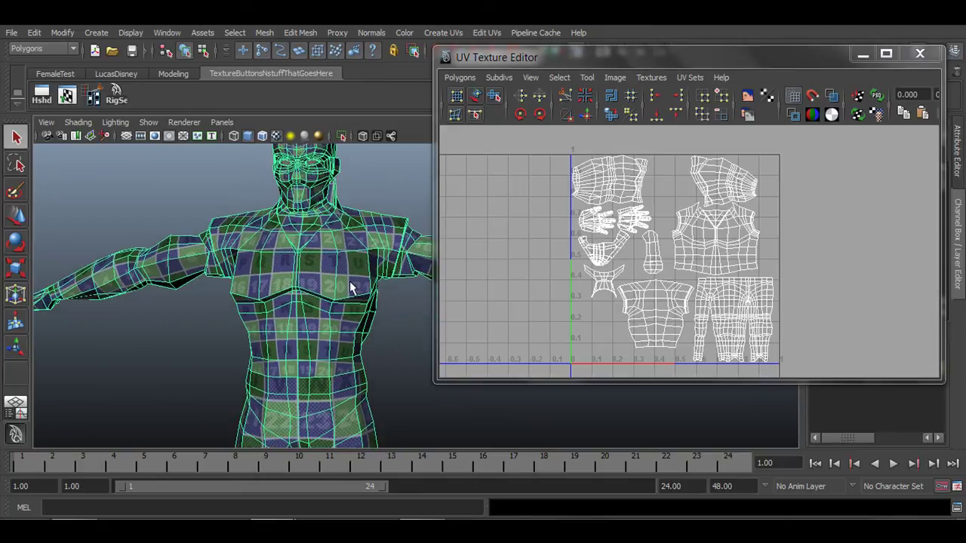
click(615, 76)
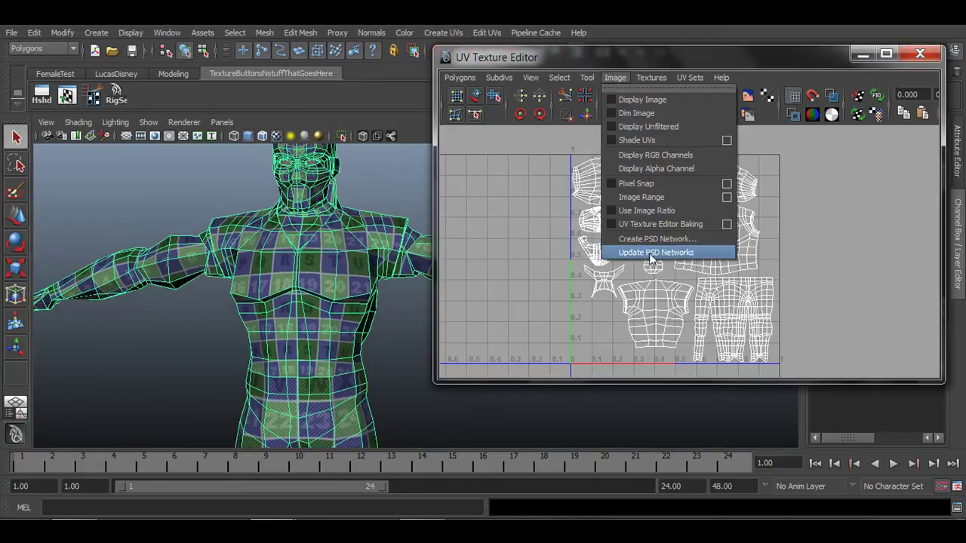
click(683, 252)
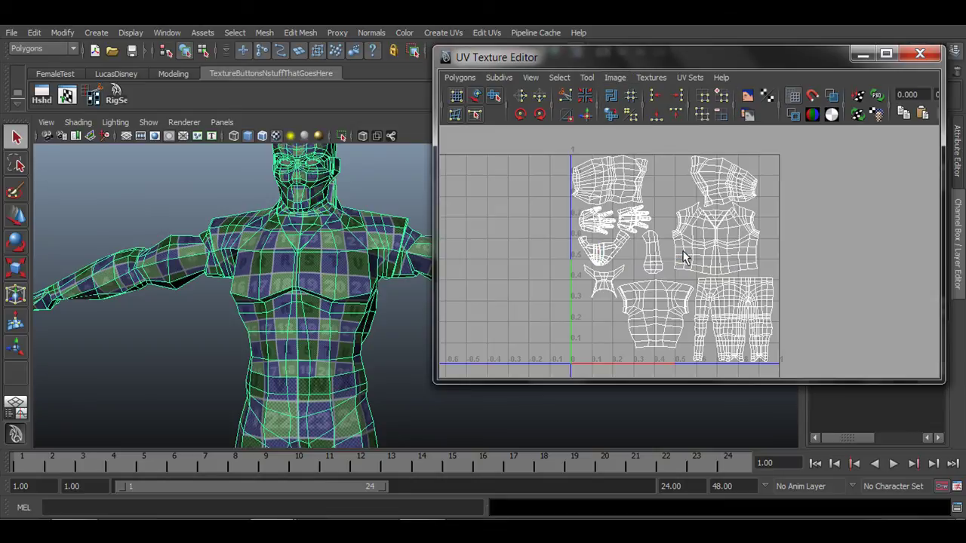
click(383, 186)
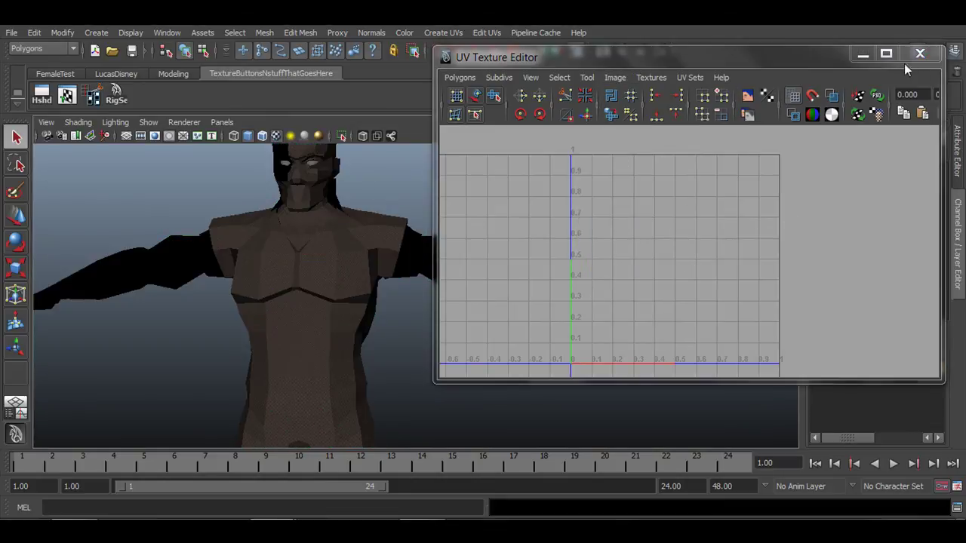
Step: Minimize the UV Texture Editor, view the textured ninja from an angle, and select its mesh
click(863, 55)
drag(398, 370, 378, 328)
click(436, 293)
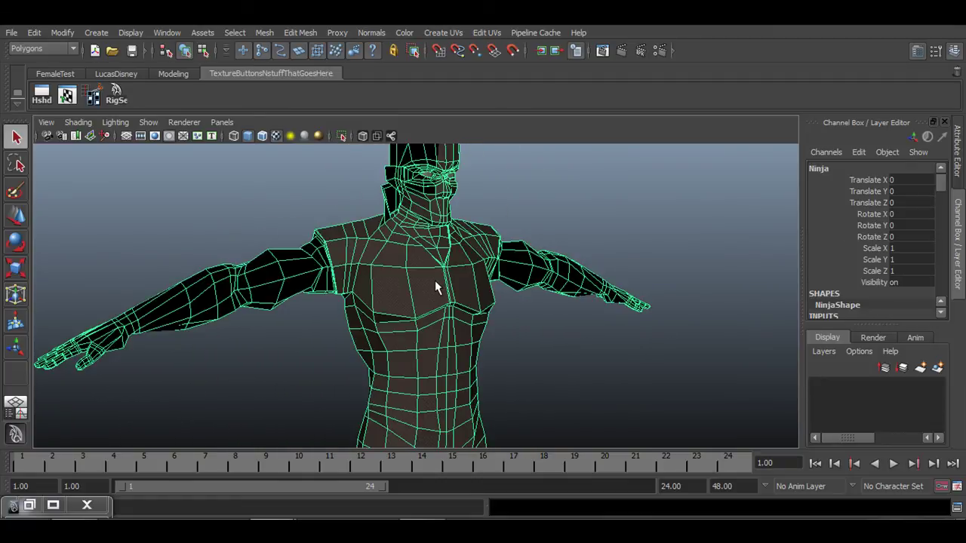
Step: Deselect the ninja and examine the brown cloth texture on the shirt, trousers and lower legs up close
click(566, 365)
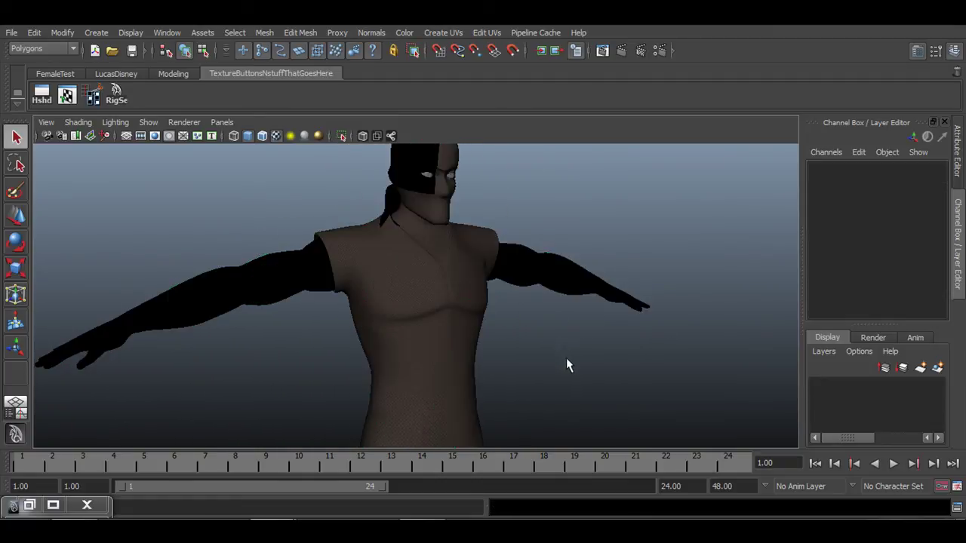
drag(592, 329, 581, 210)
drag(625, 337, 550, 324)
drag(544, 317, 547, 190)
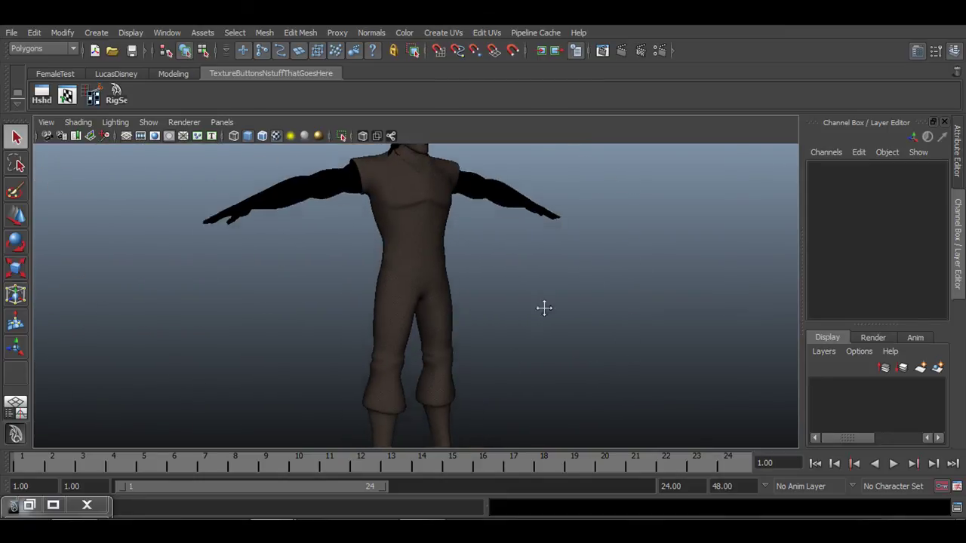
drag(567, 299, 464, 299)
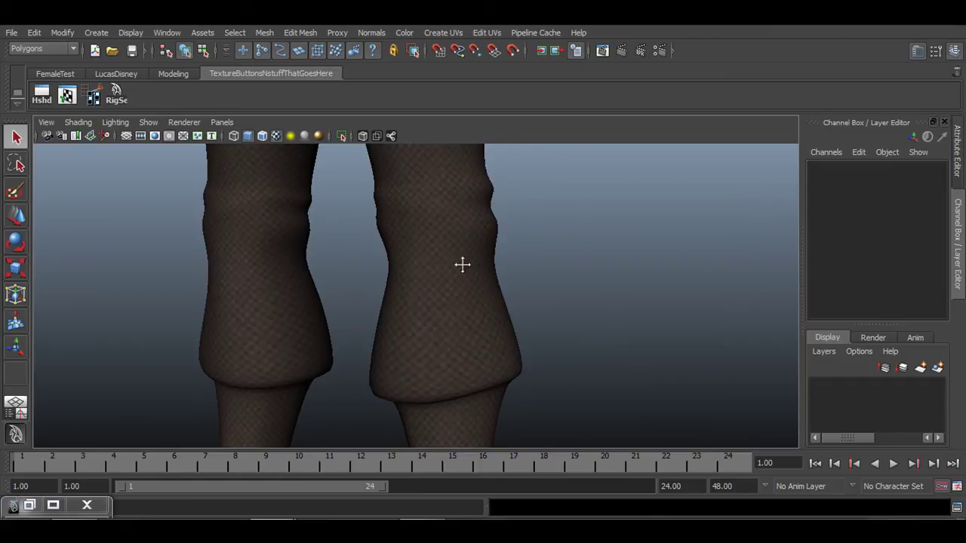
drag(461, 263, 463, 292)
drag(377, 265, 496, 268)
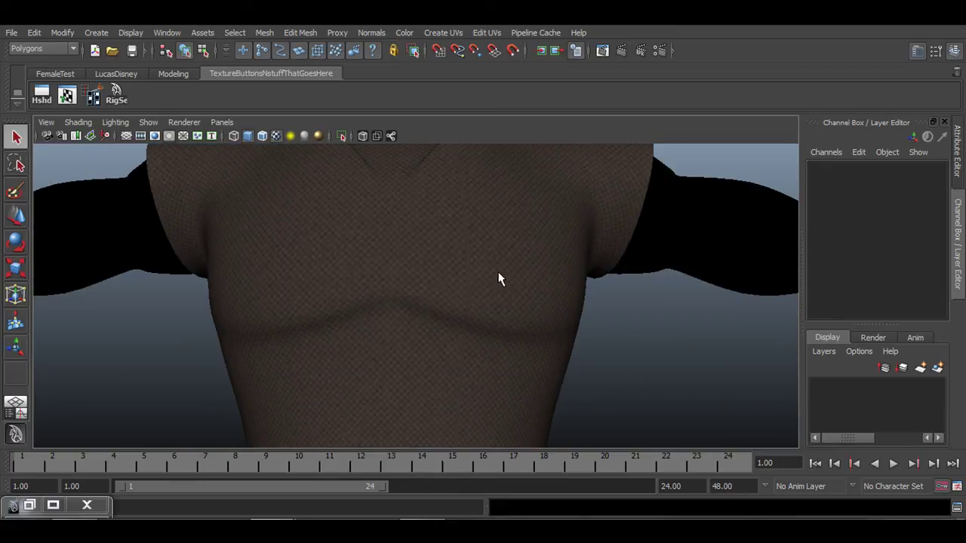
Step: Compare the cloth texture on the ninja's chest and trouser legs from the front
scroll(521, 287, down, 5)
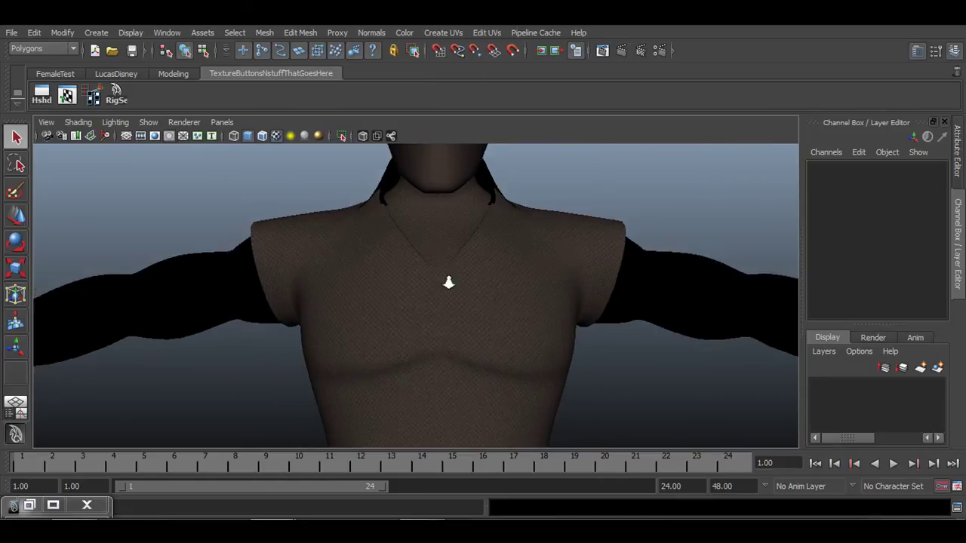
scroll(448, 282, down, 4)
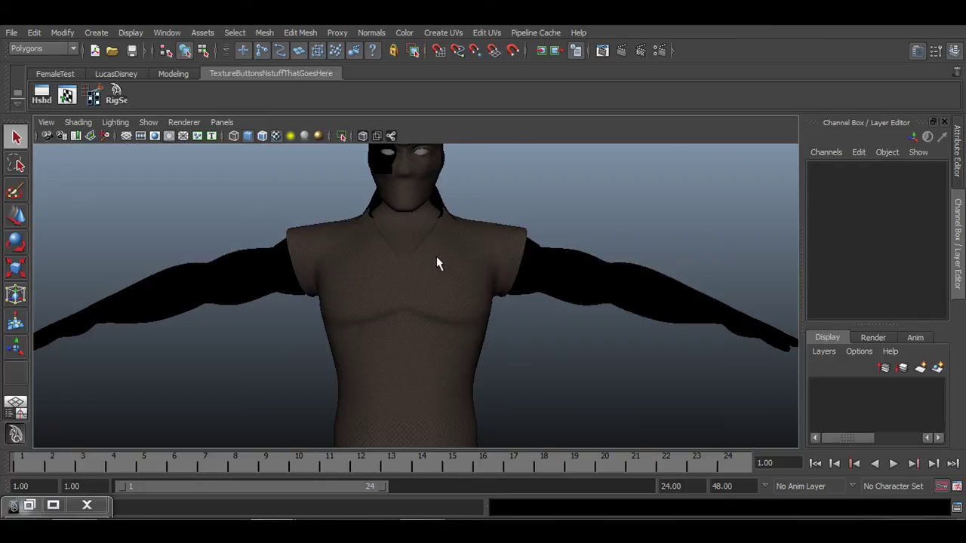
drag(436, 260, 425, 234)
drag(415, 331, 312, 193)
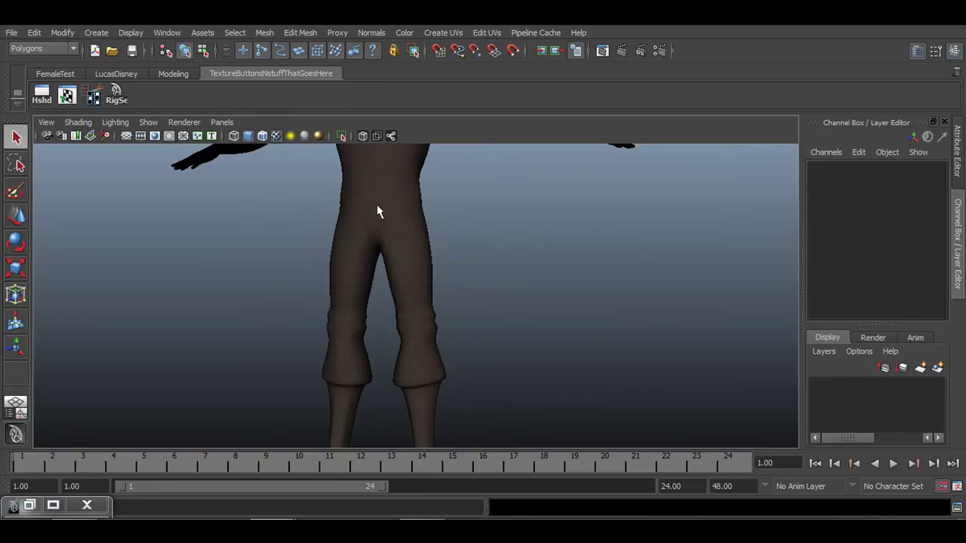
drag(377, 212, 364, 352)
drag(338, 279, 358, 280)
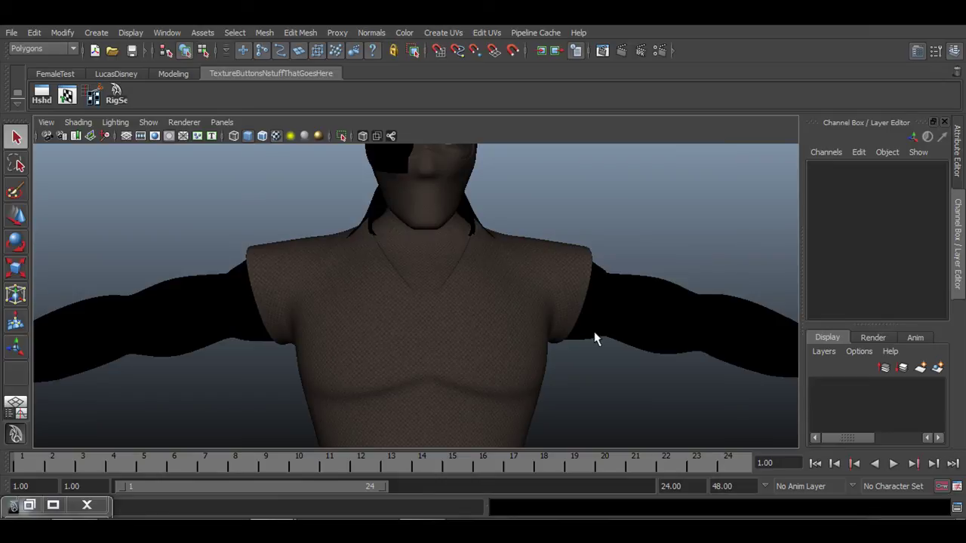
Step: Inspect the ninja's untextured arm, the head and the shirt's shoulder area from several angles
drag(549, 334, 447, 318)
click(416, 253)
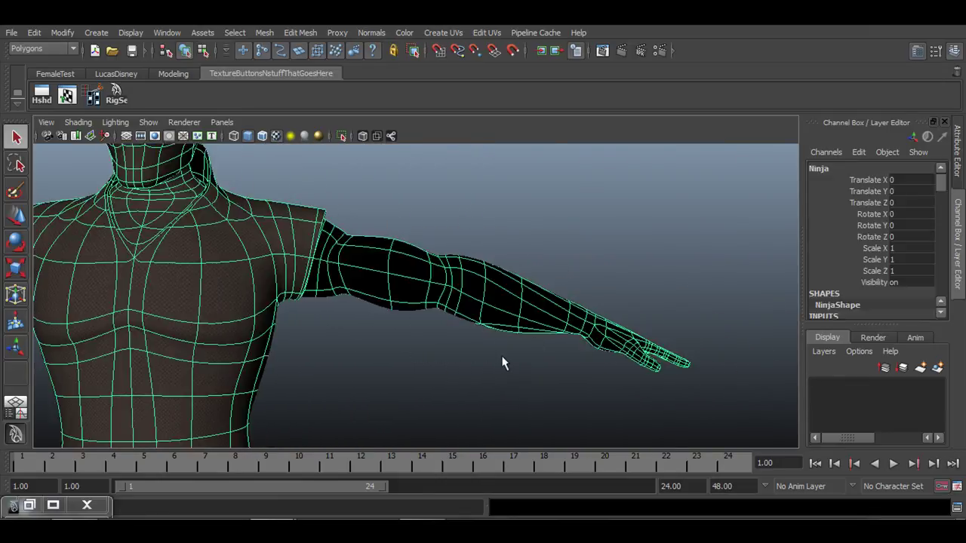
click(455, 399)
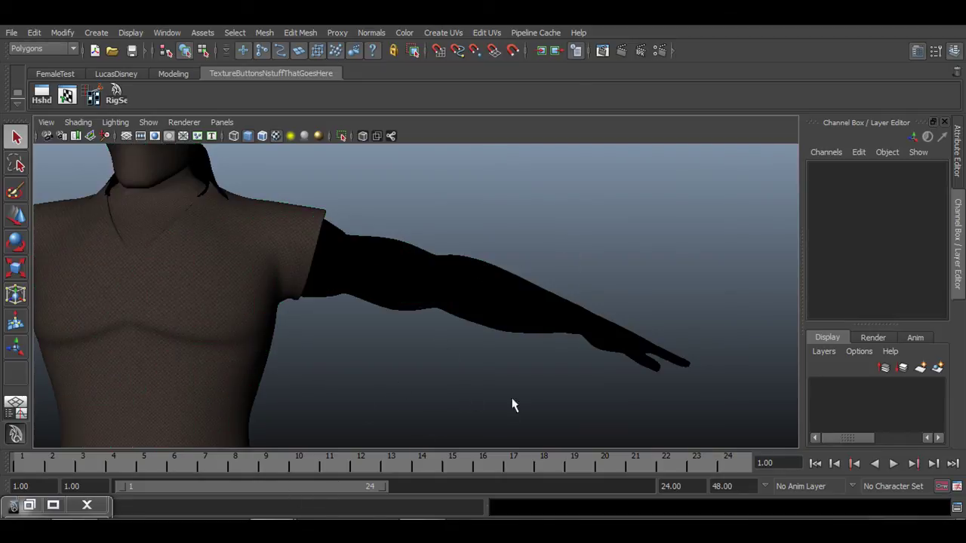
drag(511, 402, 430, 341)
drag(405, 302, 438, 213)
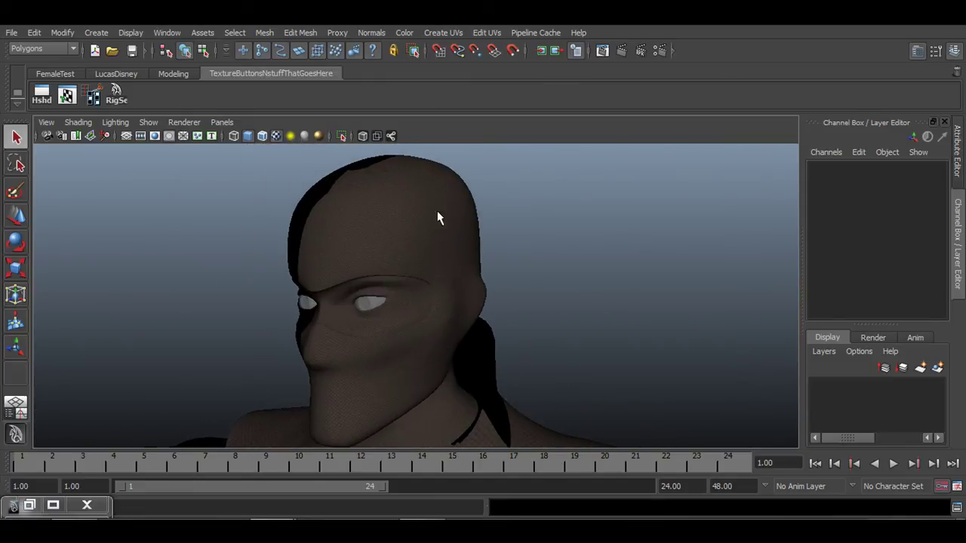
drag(443, 350, 352, 306)
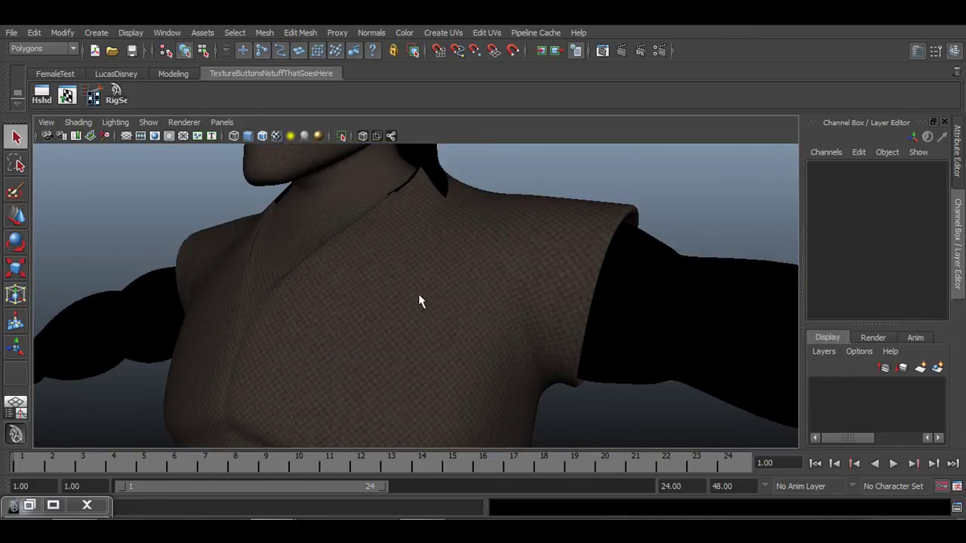
drag(488, 318, 393, 349)
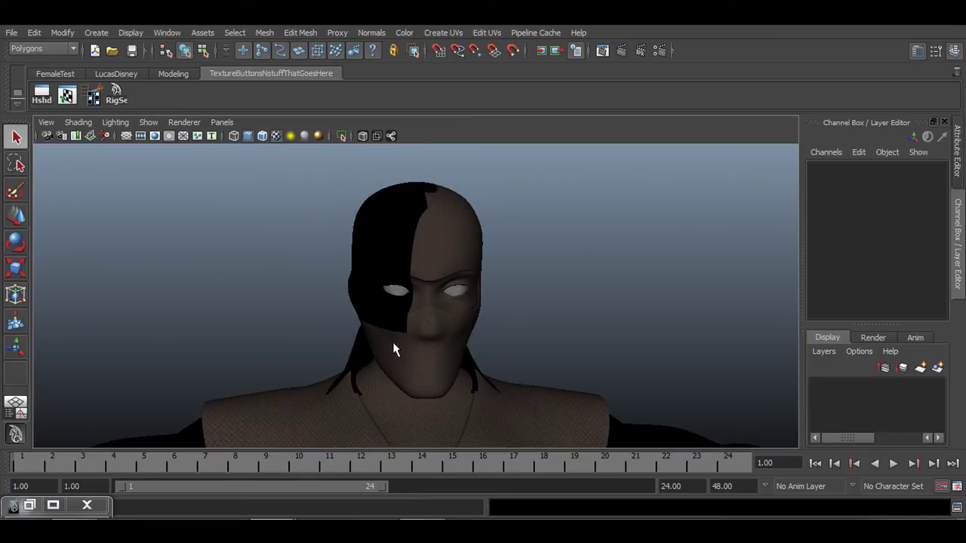
Step: Review the textured ninja from the front, from the half-covered mask down to the trousers
scroll(371, 272, down, 5)
drag(426, 302, 414, 229)
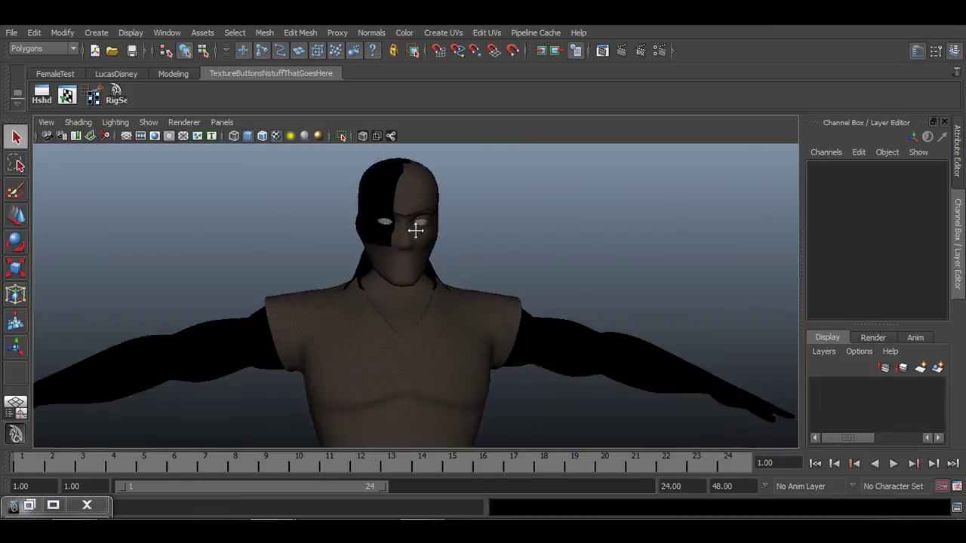
scroll(402, 229, down, 3)
mouse_move(460, 381)
mouse_down()
mouse_move(441, 288)
mouse_move(455, 292)
mouse_move(457, 328)
mouse_up()
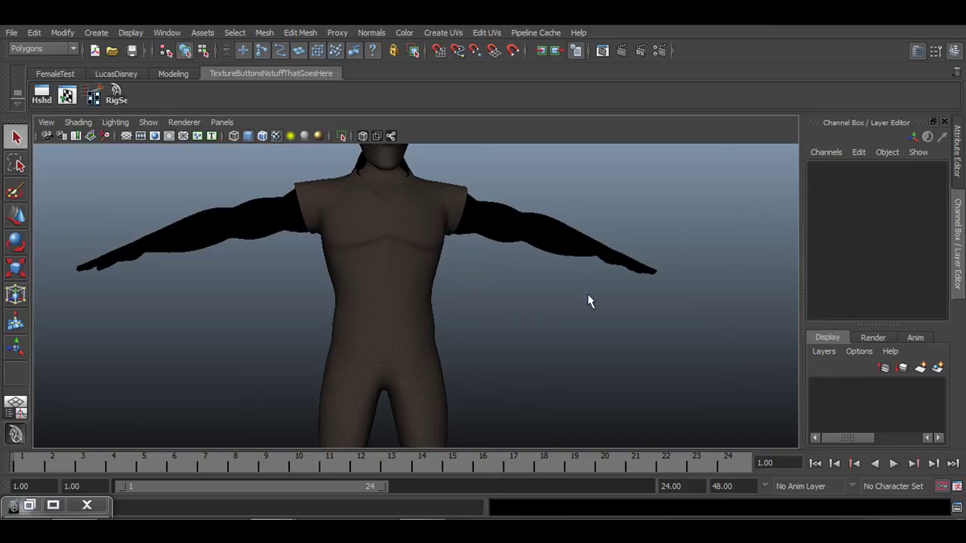
scroll(452, 351, down, 3)
drag(463, 339, 323, 291)
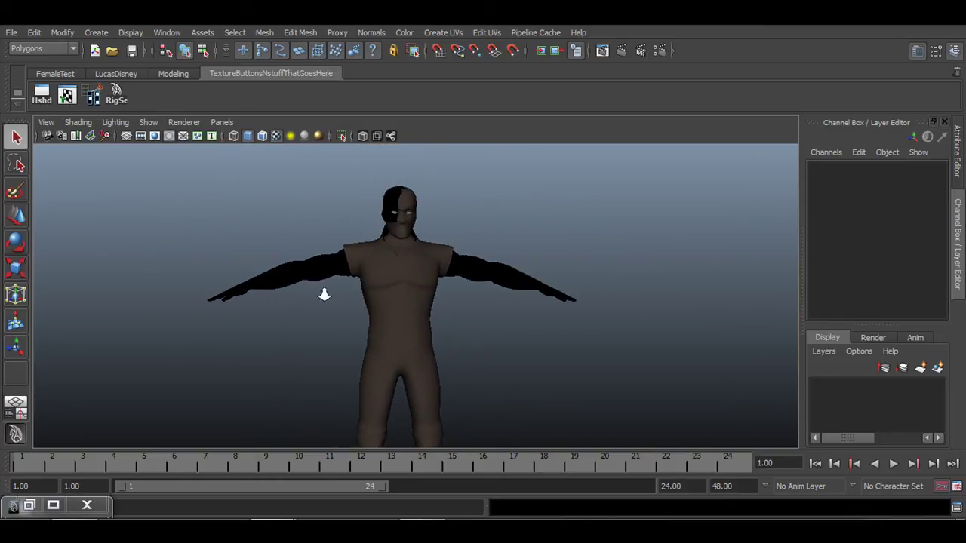
scroll(497, 310, up, 5)
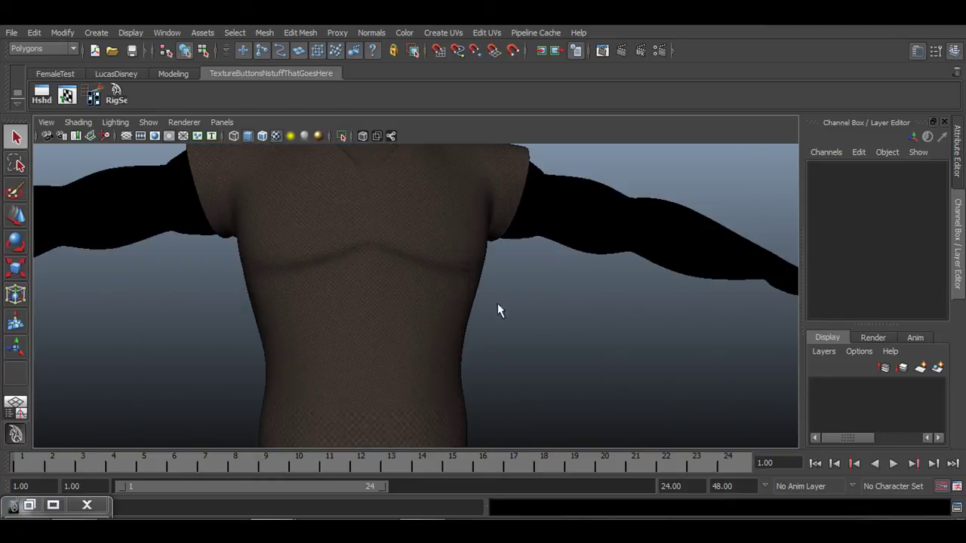
drag(412, 229, 420, 281)
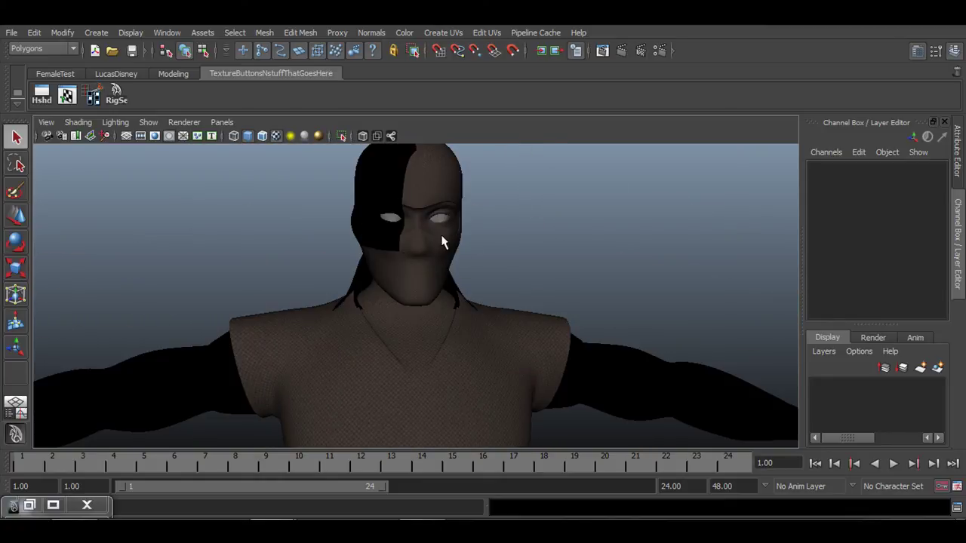
scroll(489, 334, down, 6)
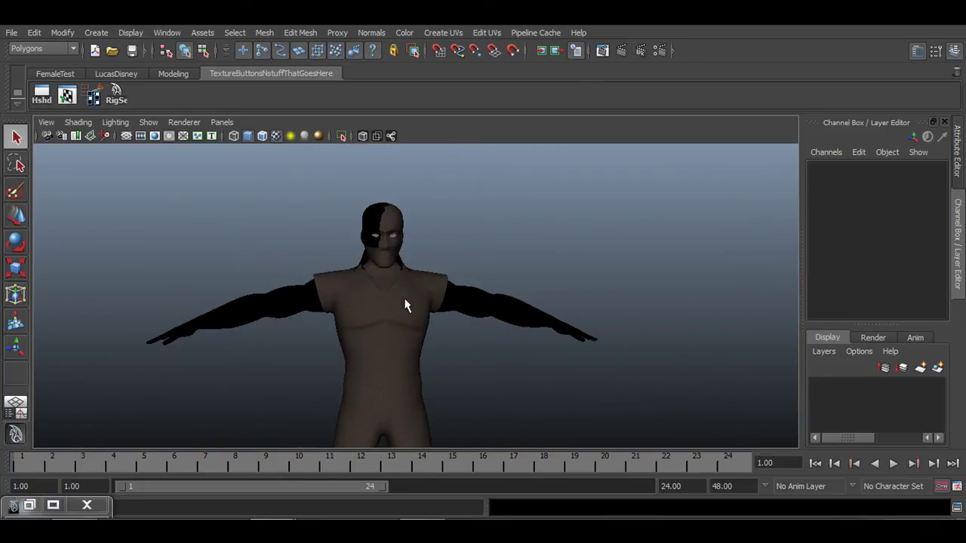
Step: Select the ninja mesh to check its wireframe around the shoulders and head, and deselect it
click(405, 310)
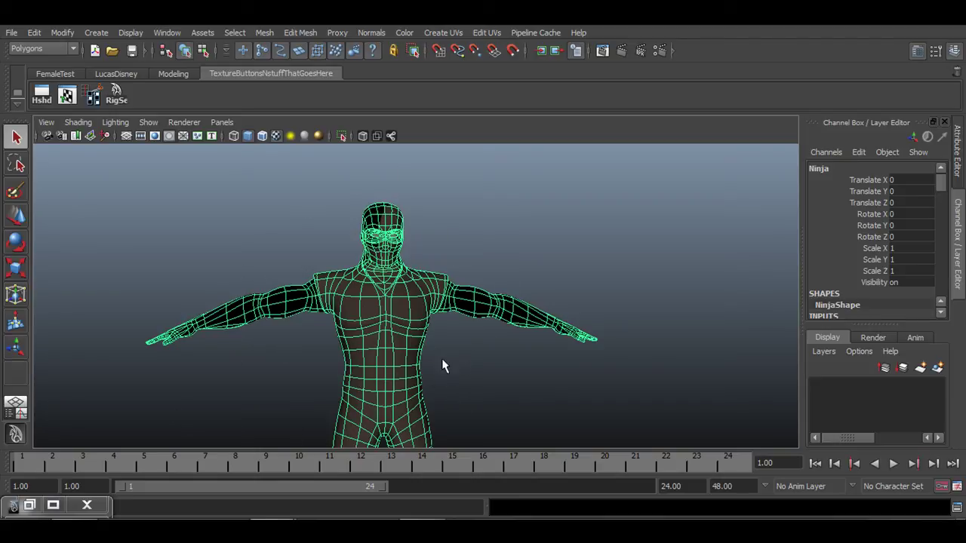
scroll(485, 264, up, 5)
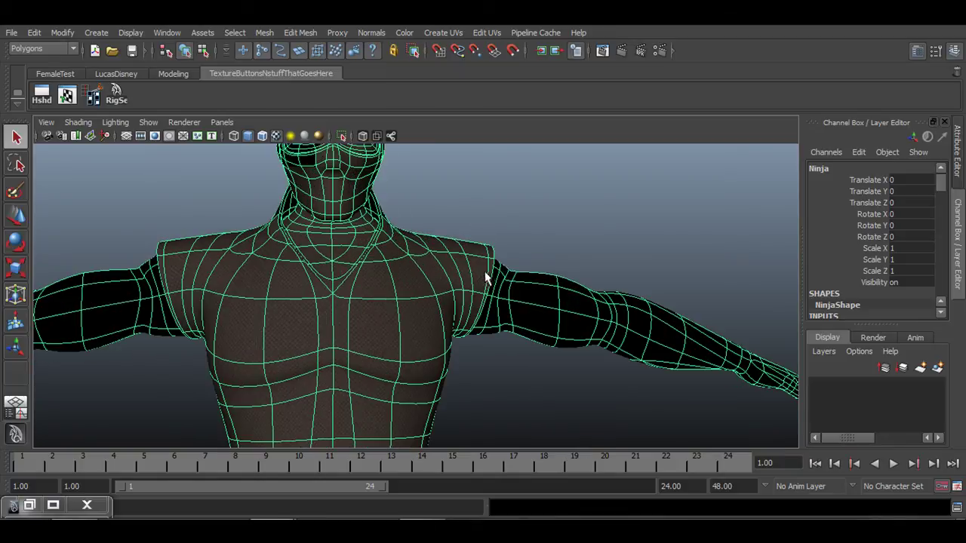
drag(410, 241, 504, 370)
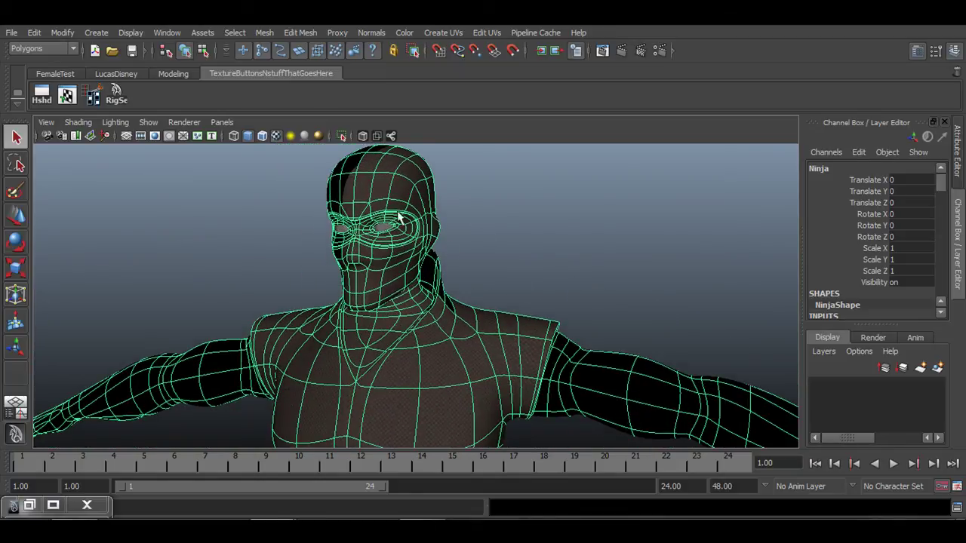
click(541, 206)
drag(317, 329, 359, 321)
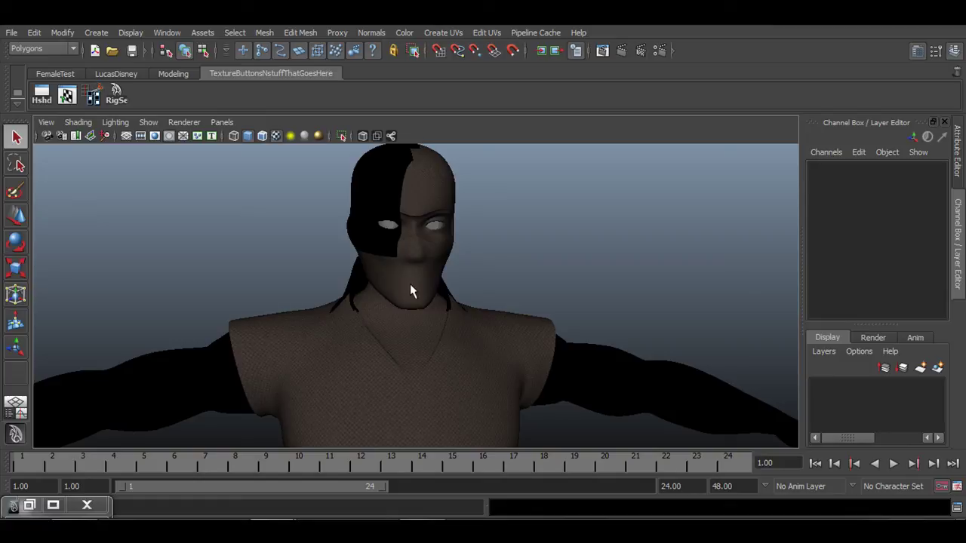
Step: Open the Hypershade beside the model and select the objects that use the NinjaTexture material
click(41, 95)
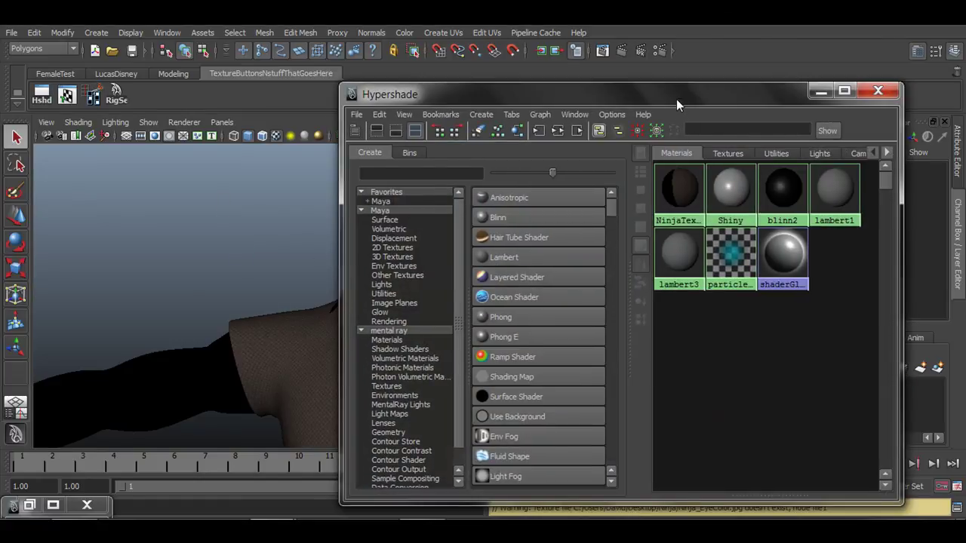
drag(676, 99, 776, 89)
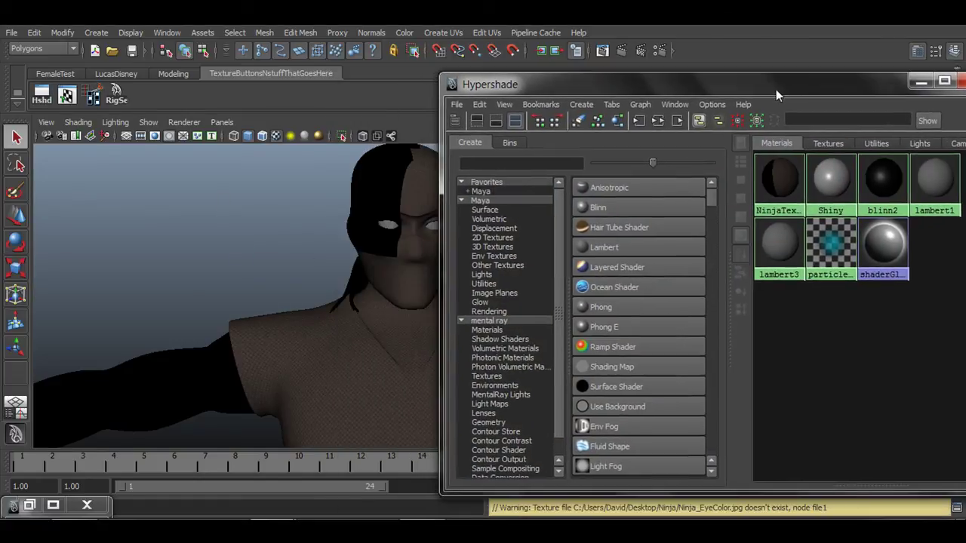
drag(334, 341, 271, 295)
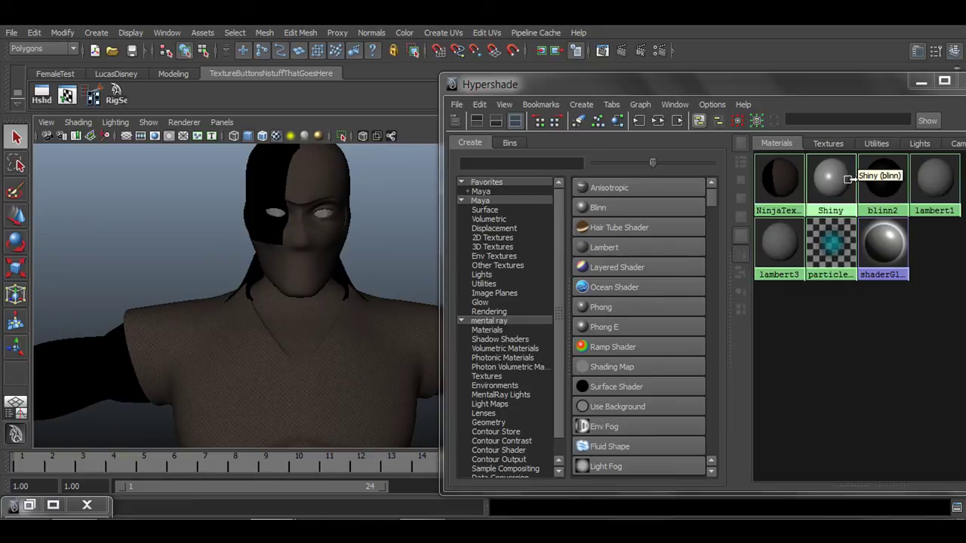
right_click(783, 184)
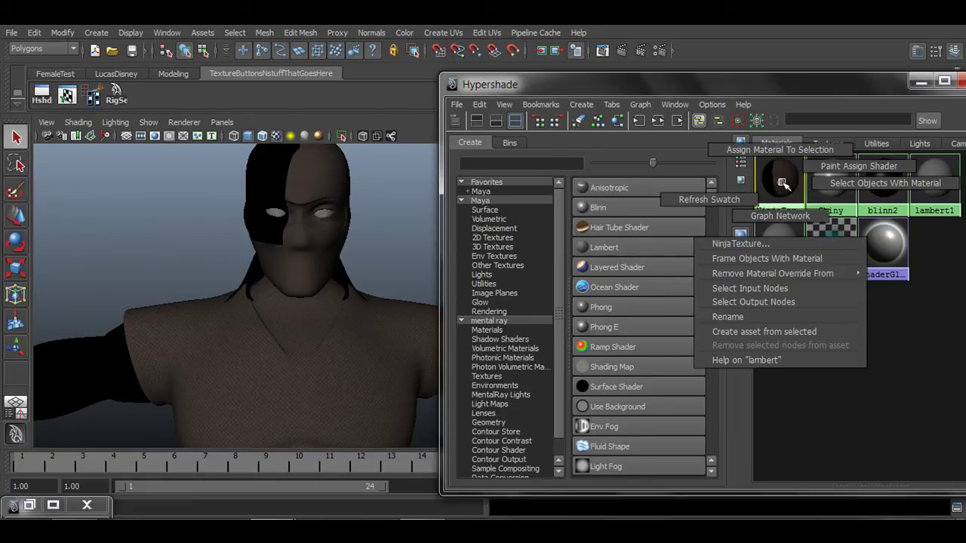
click(845, 183)
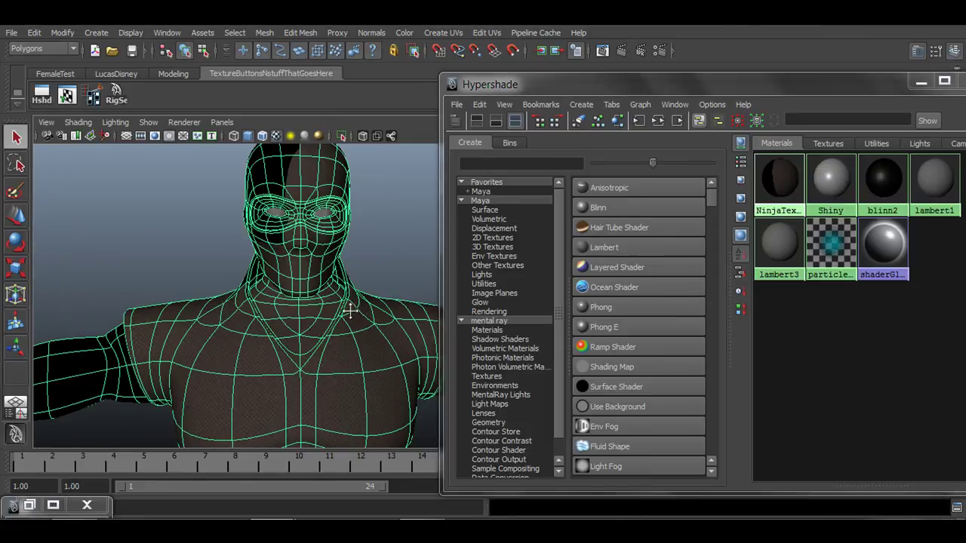
scroll(317, 315, down, 6)
drag(328, 336, 264, 341)
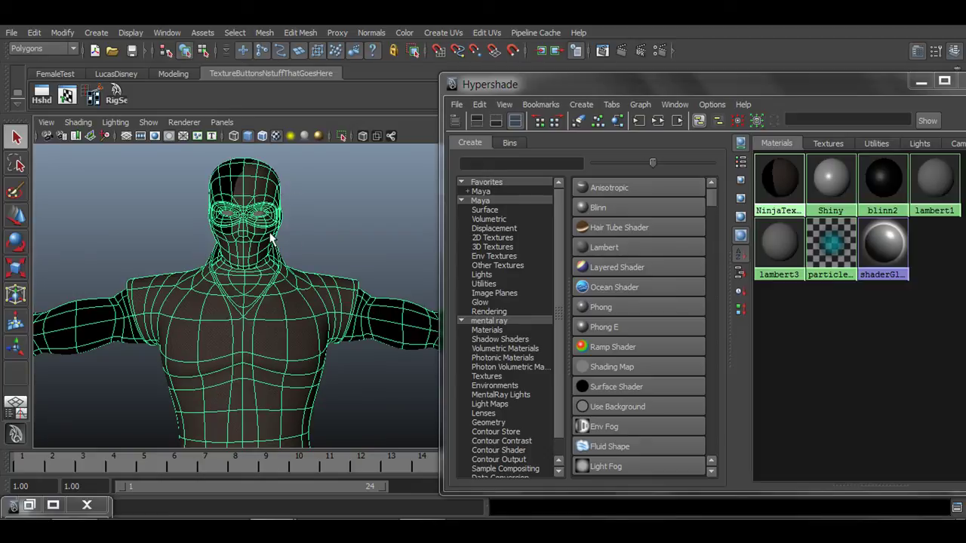
Step: Close the Hypershade, deselect the ninja mesh and recentre the model in the view
drag(830, 89, 707, 89)
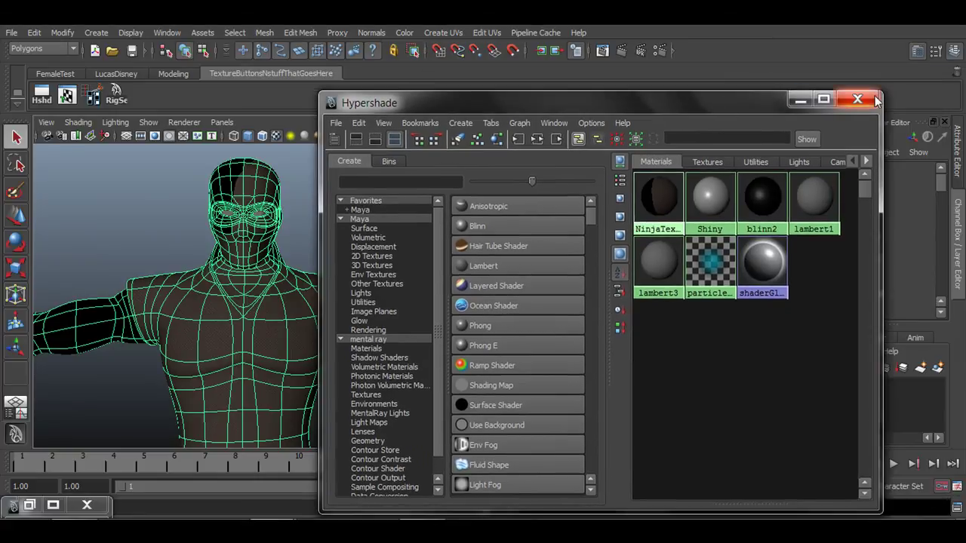
click(865, 95)
click(400, 204)
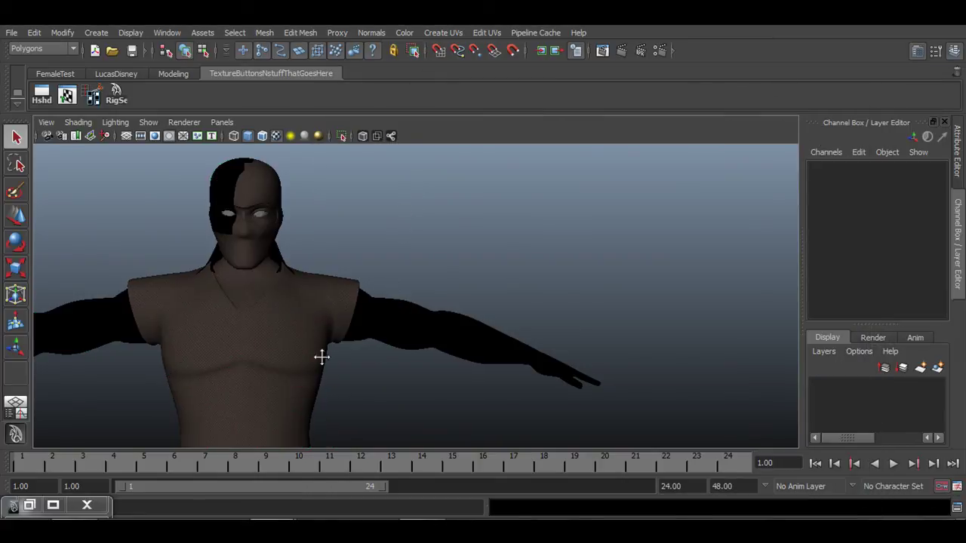
drag(322, 355, 551, 306)
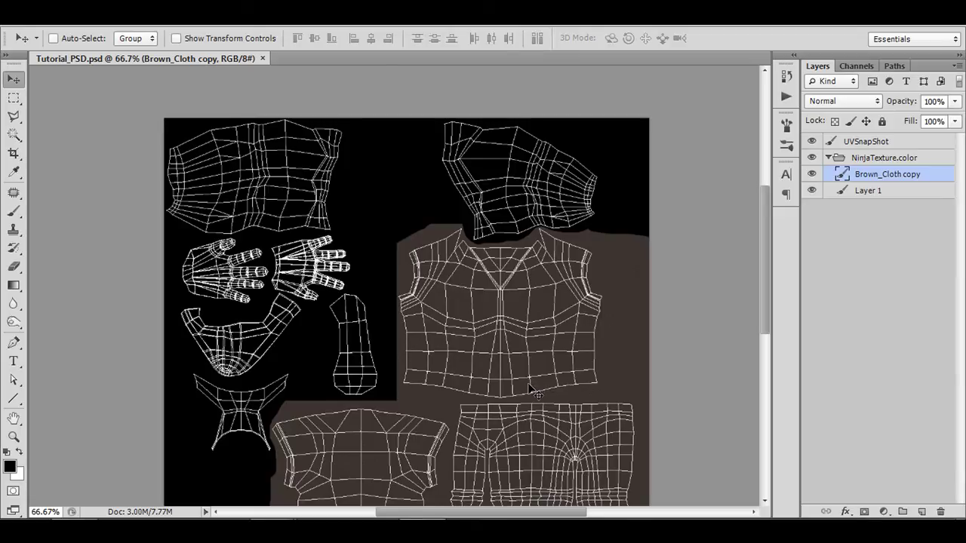
Step: Place the skin image from the TextureNinja folder above the Brown_Cloth copy layer and scale it down proportionally
key(ctrl+plus)
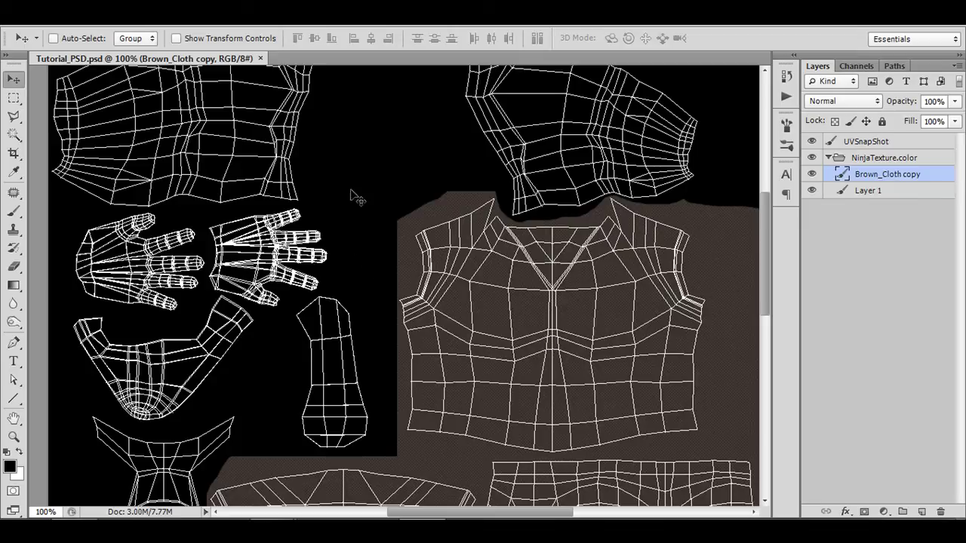
drag(353, 194, 411, 292)
drag(261, 208, 227, 215)
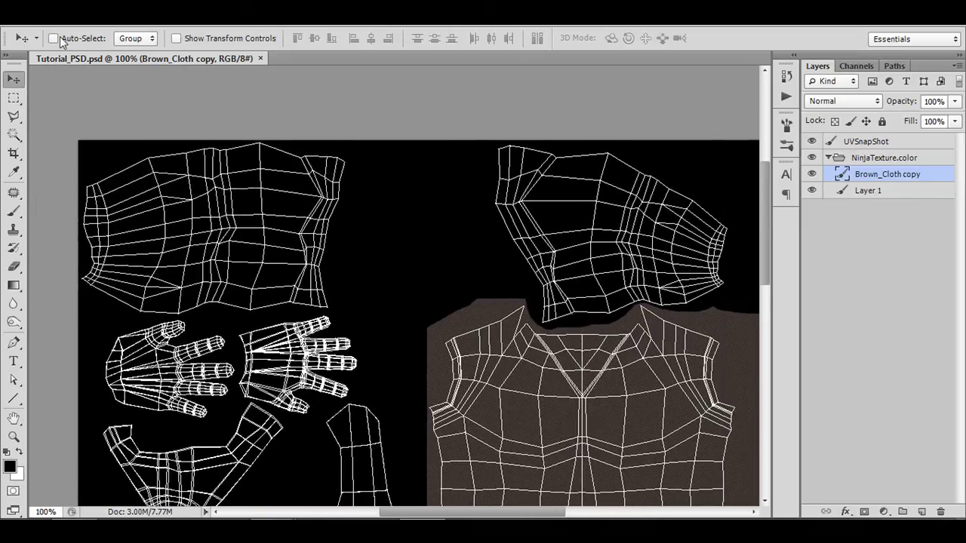
click(38, 15)
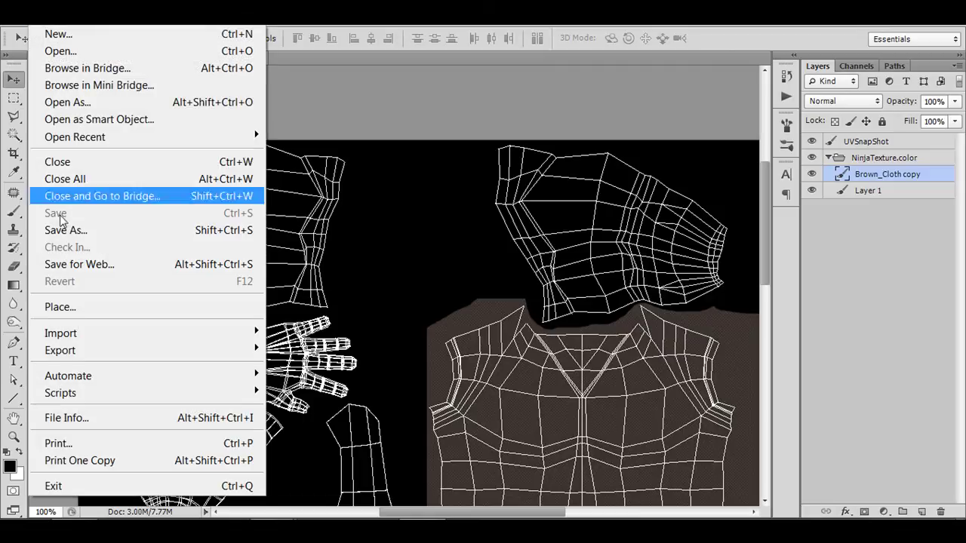
click(71, 307)
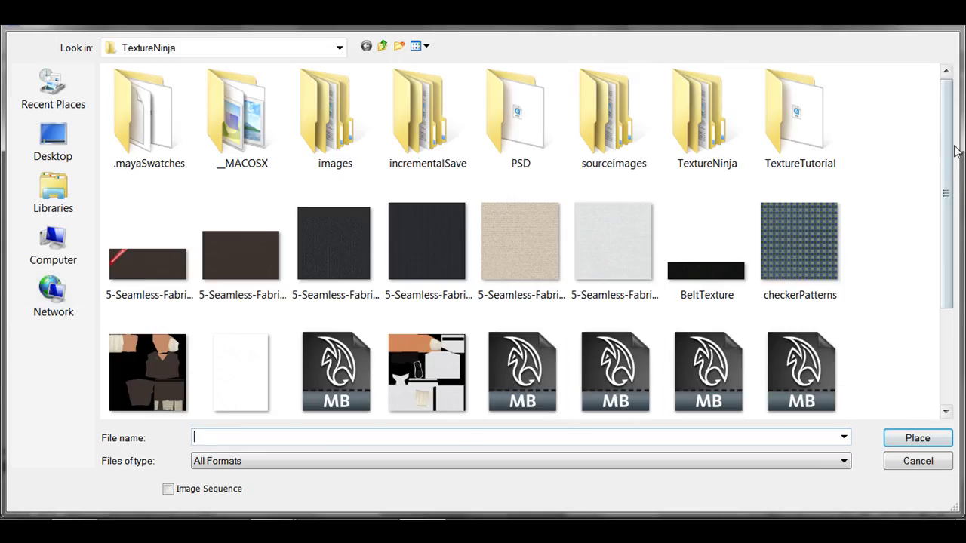
drag(949, 151, 952, 249)
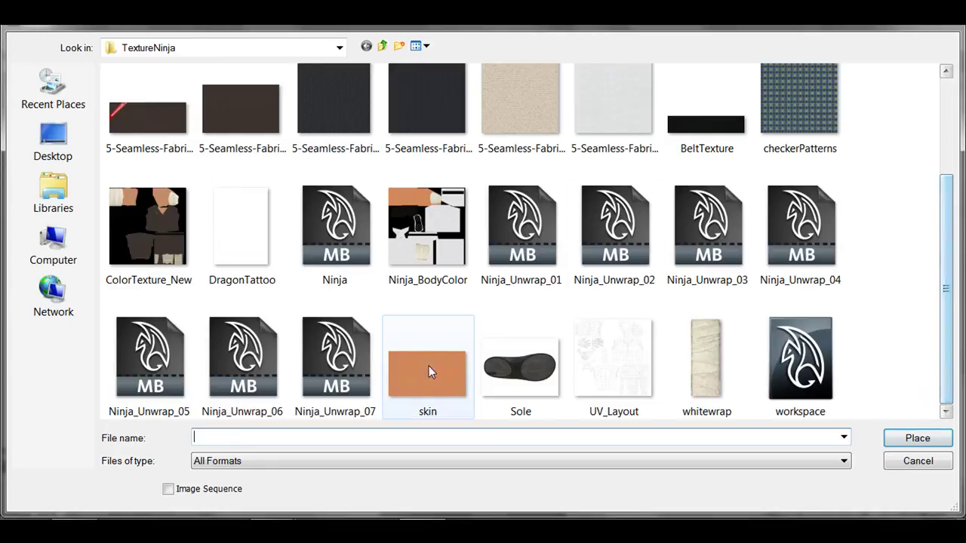
click(433, 391)
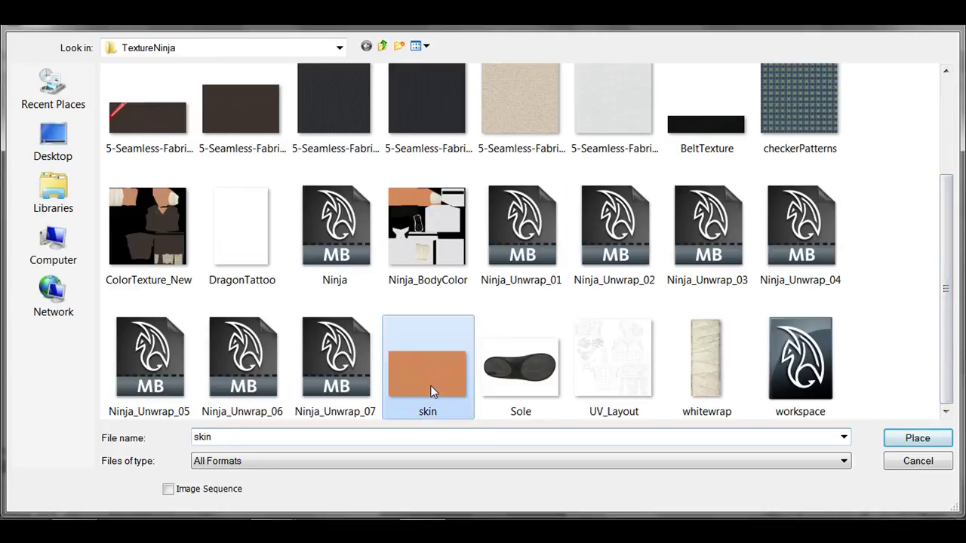
click(916, 439)
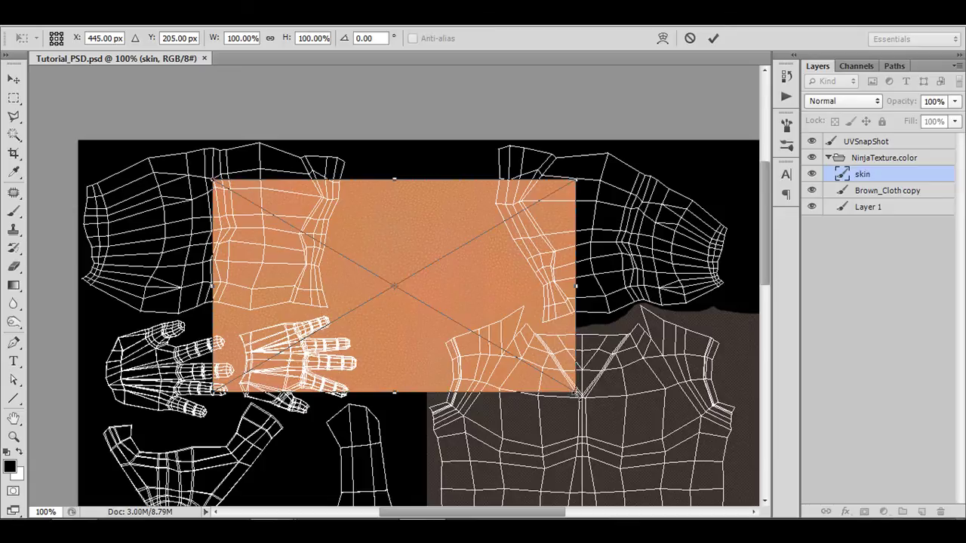
drag(577, 393, 503, 363)
key(Return)
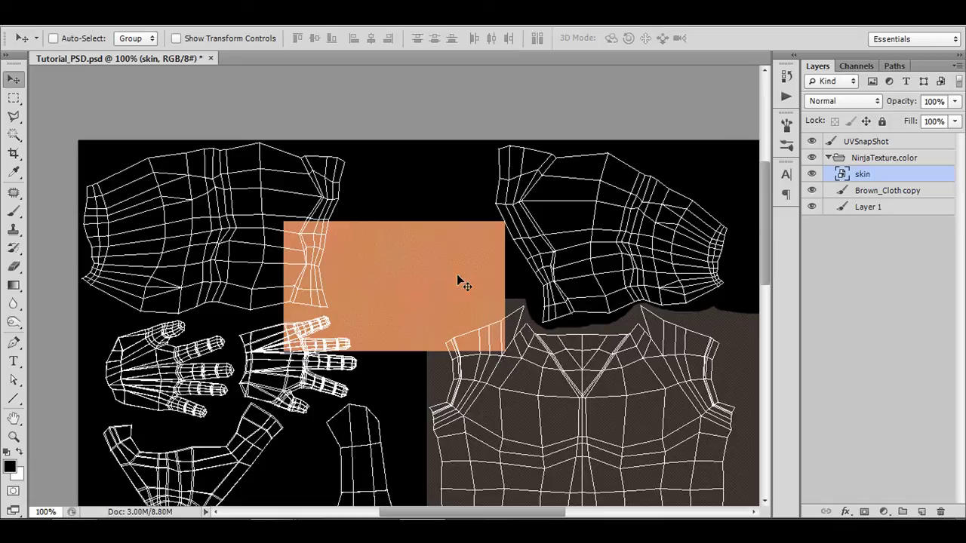
click(94, 12)
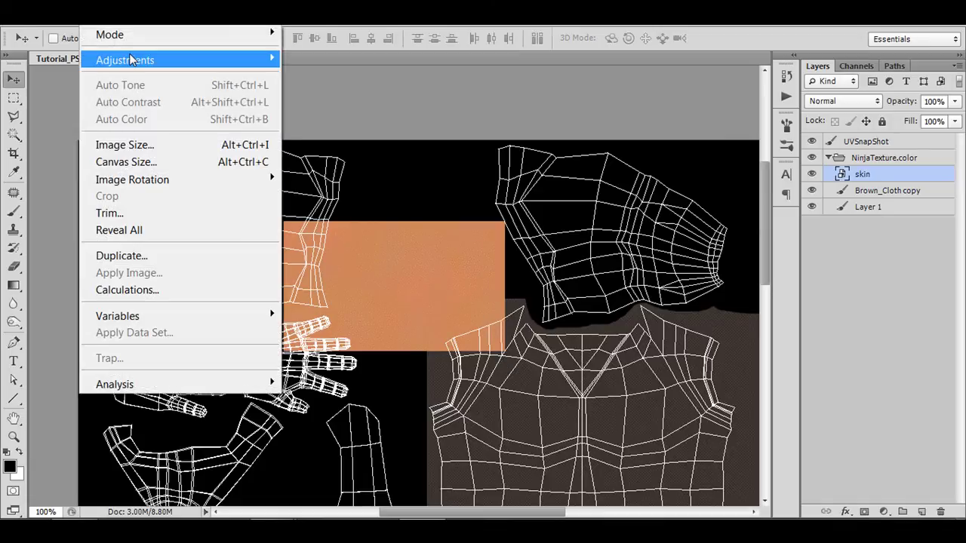
mouse_move(203, 66)
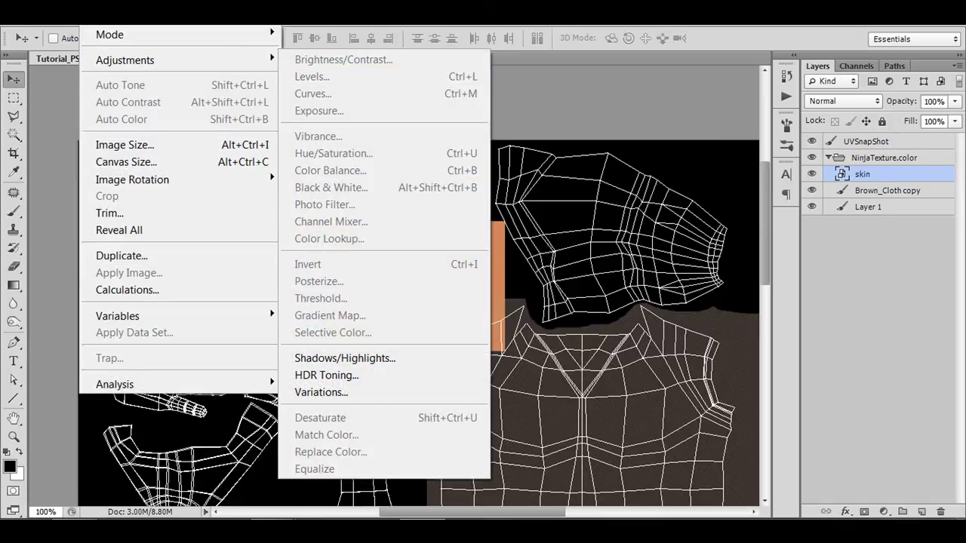
key(Escape)
Step: Rasterize the skin layer and reduce its saturation to -10 with a Hue/Saturation adjustment
right_click(873, 179)
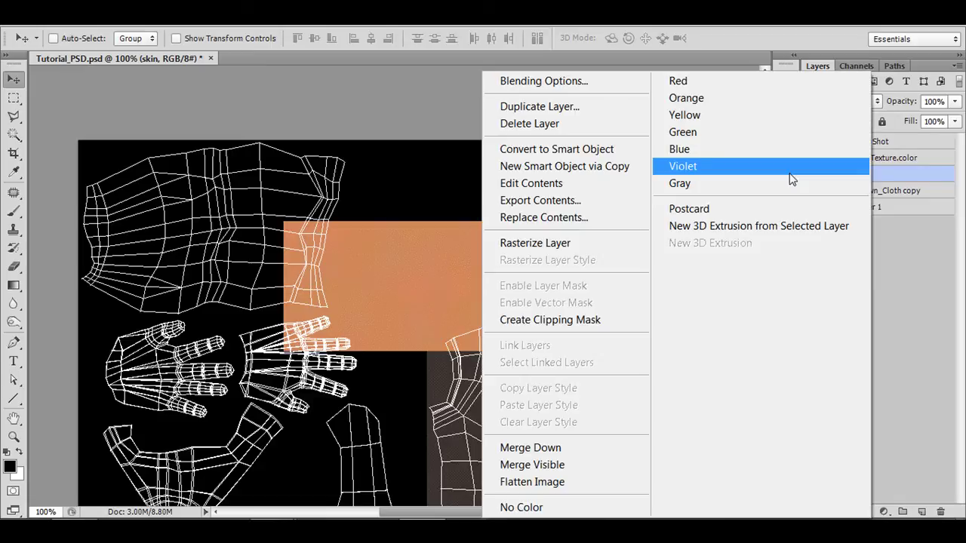
click(520, 243)
click(95, 11)
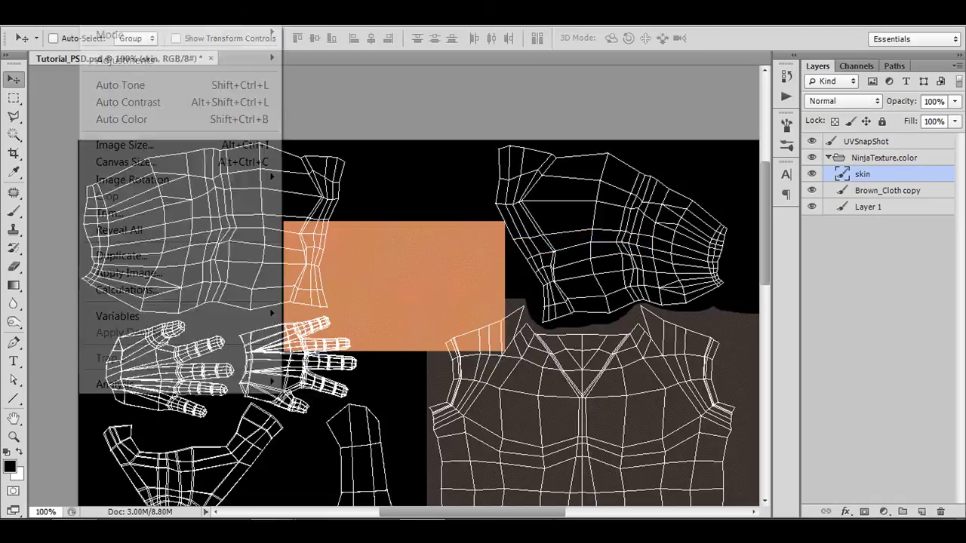
mouse_move(150, 60)
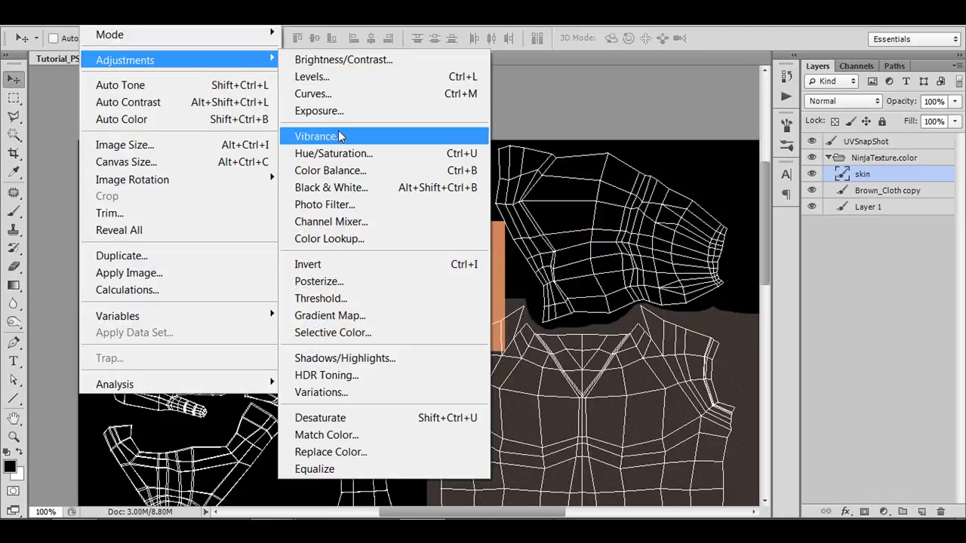
click(350, 153)
drag(260, 193, 741, 262)
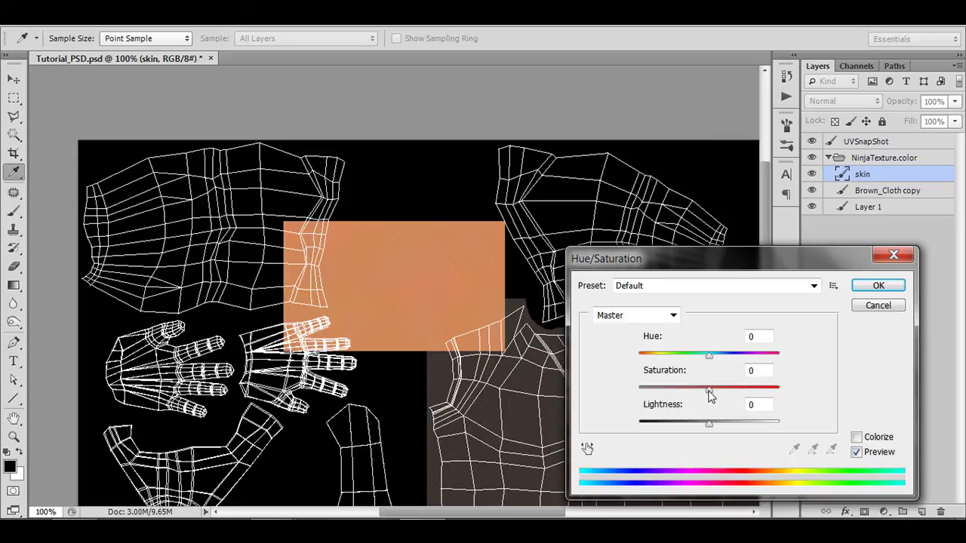
drag(710, 396, 708, 398)
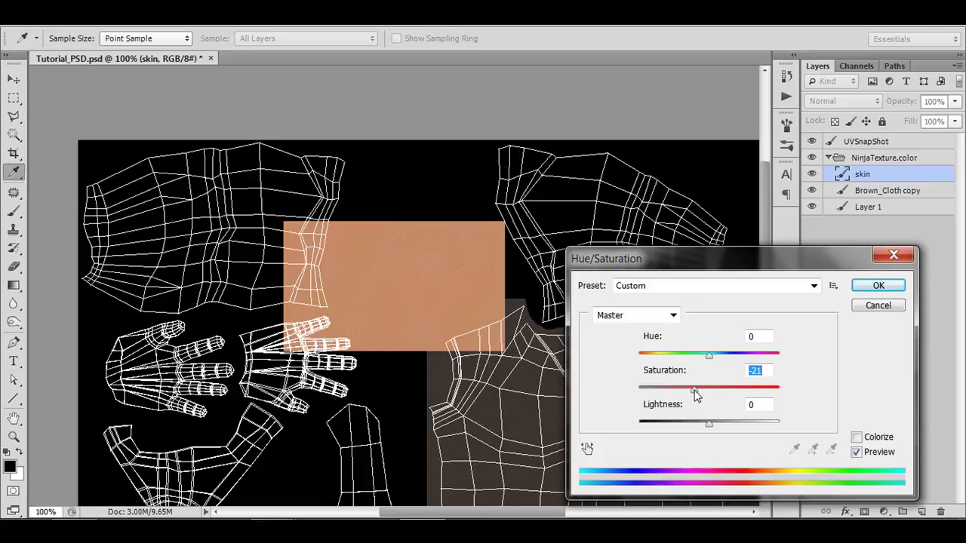
drag(689, 393, 708, 411)
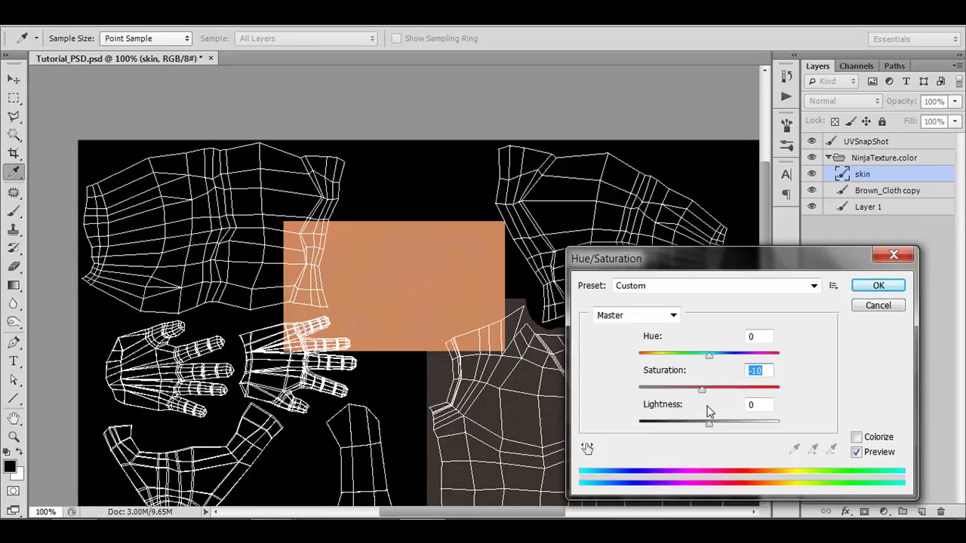
click(875, 285)
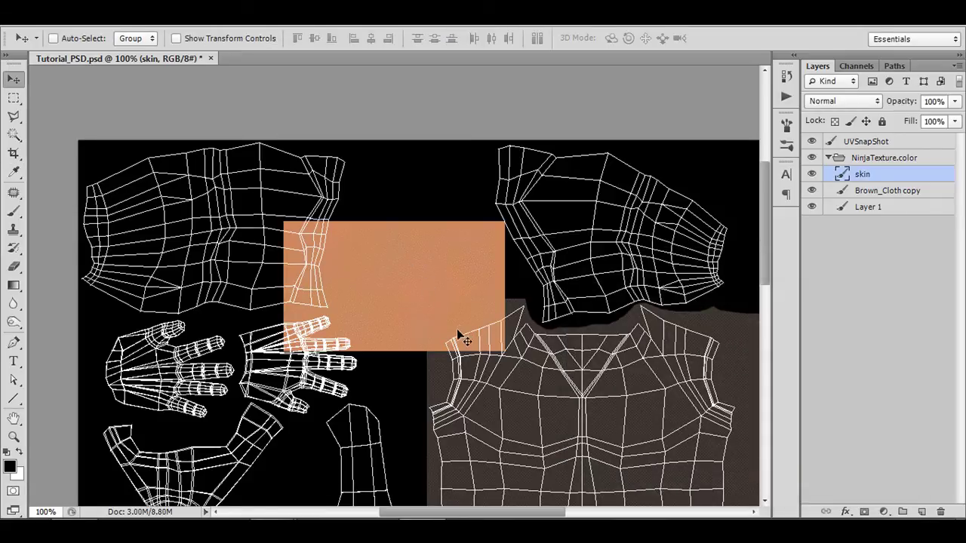
Step: Scale the skin patch down further to about 77.6% of its width and height
key(ctrl+plus)
key(ctrl+t)
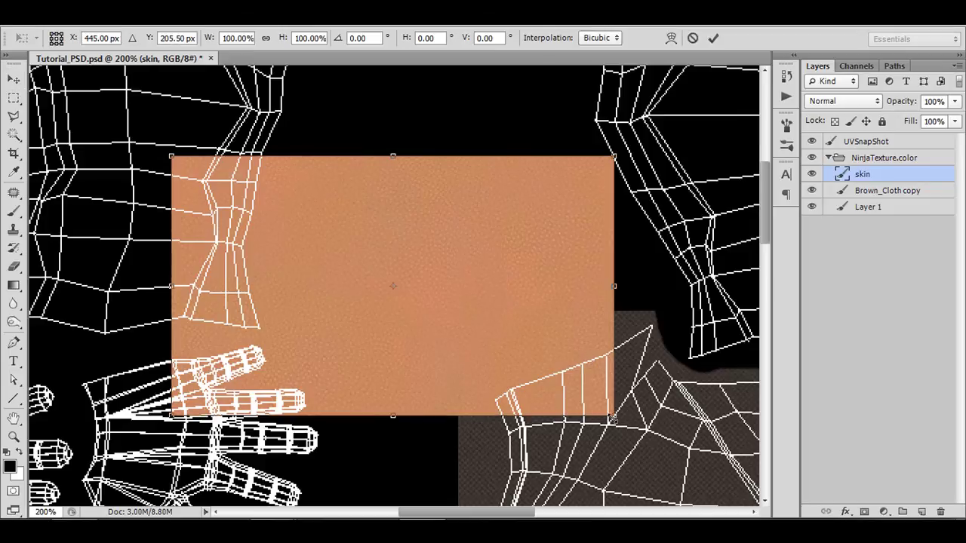
drag(612, 416, 514, 358)
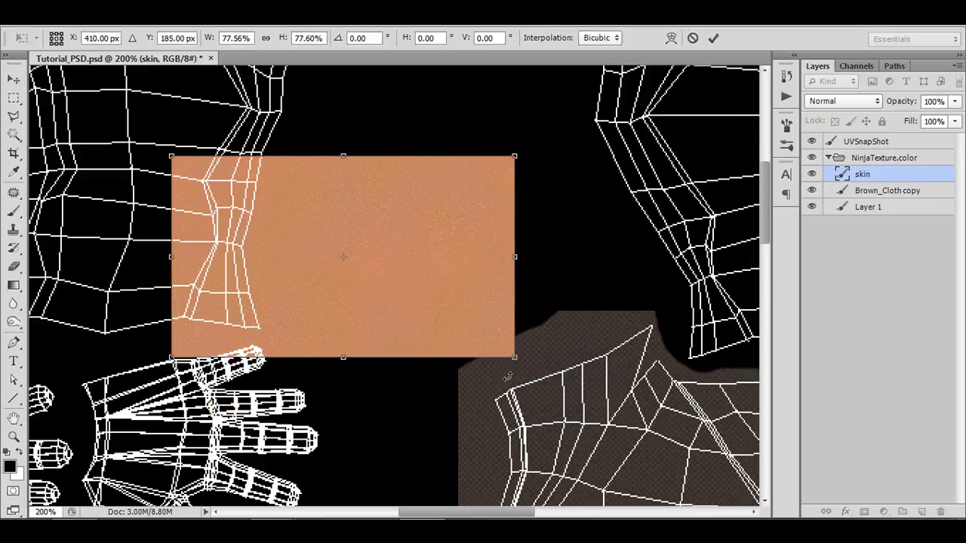
key(Return)
key(ctrl+minus)
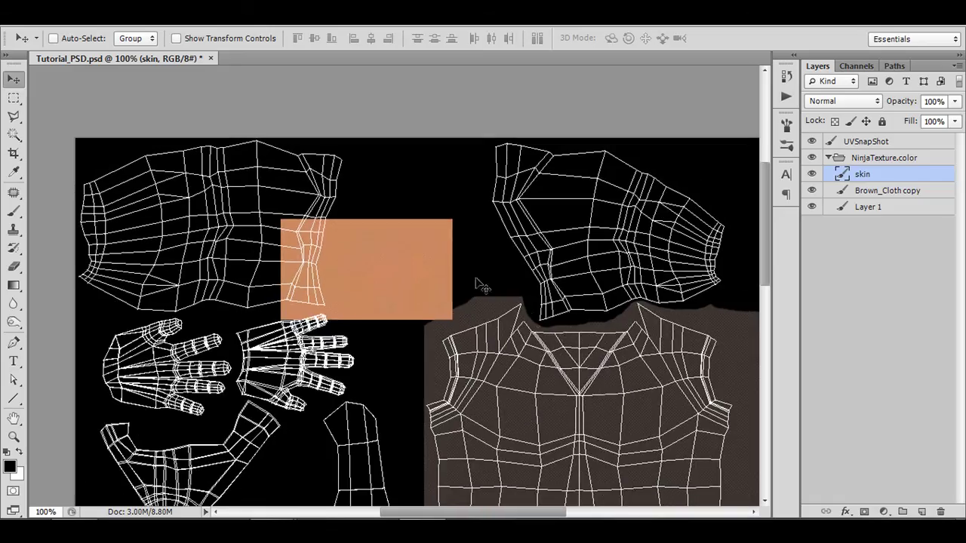
Step: Move the skin patch into the canvas's upper-left corner, over the larger sleeve-shaped arm UV shell
drag(476, 279, 369, 256)
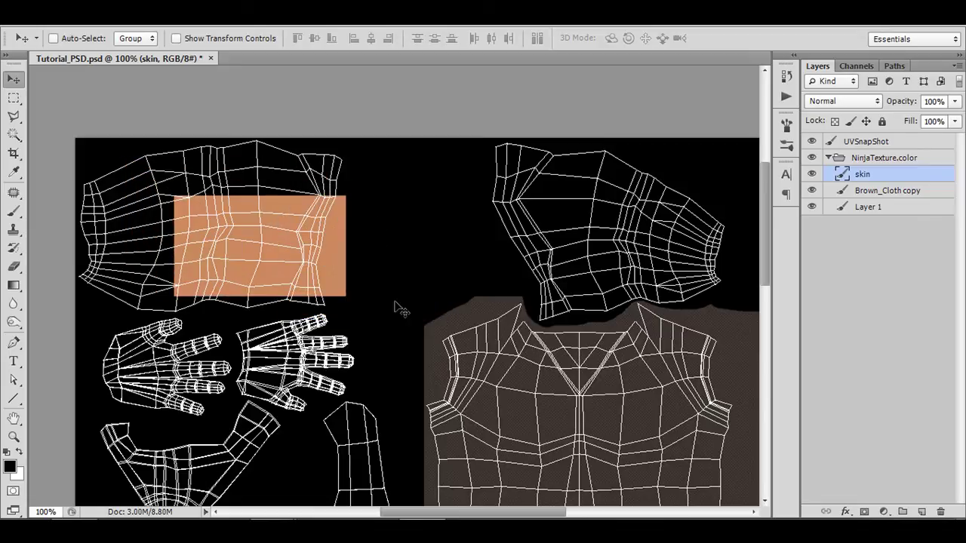
key(ctrl+plus)
drag(287, 270, 537, 352)
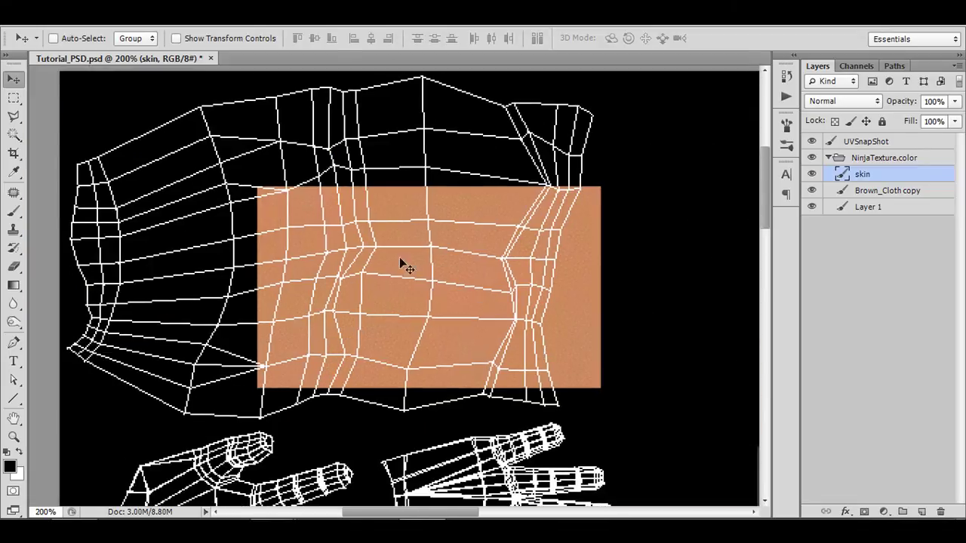
drag(440, 285, 320, 182)
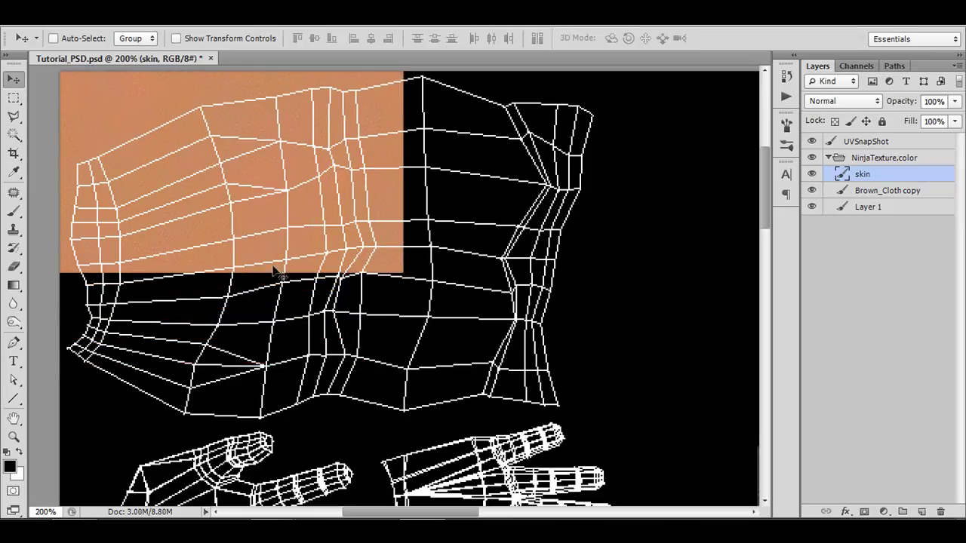
drag(373, 256, 410, 274)
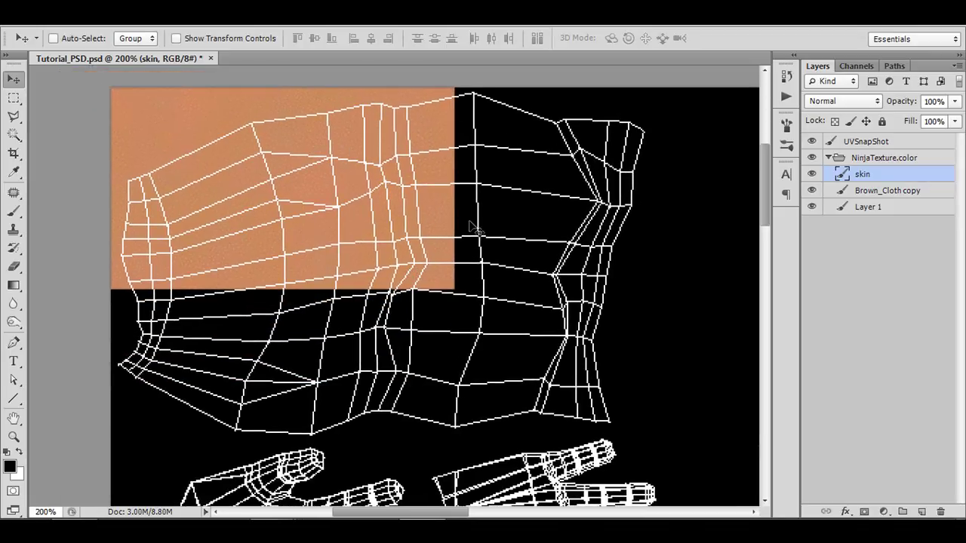
Step: Duplicate the skin layer and align the copy directly below the original, covering the lower part of the arm shell
drag(875, 176, 921, 511)
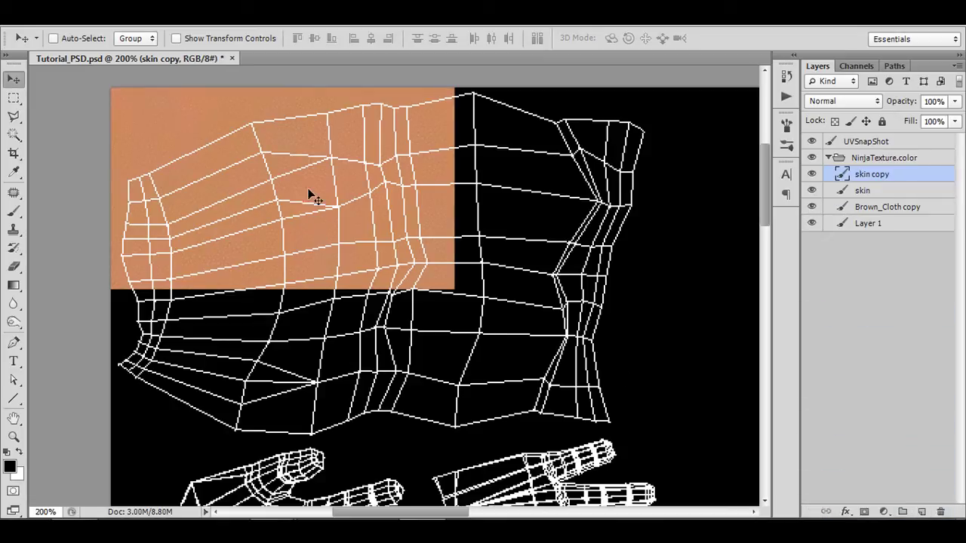
drag(302, 150, 302, 346)
key(Up)
key(Up)
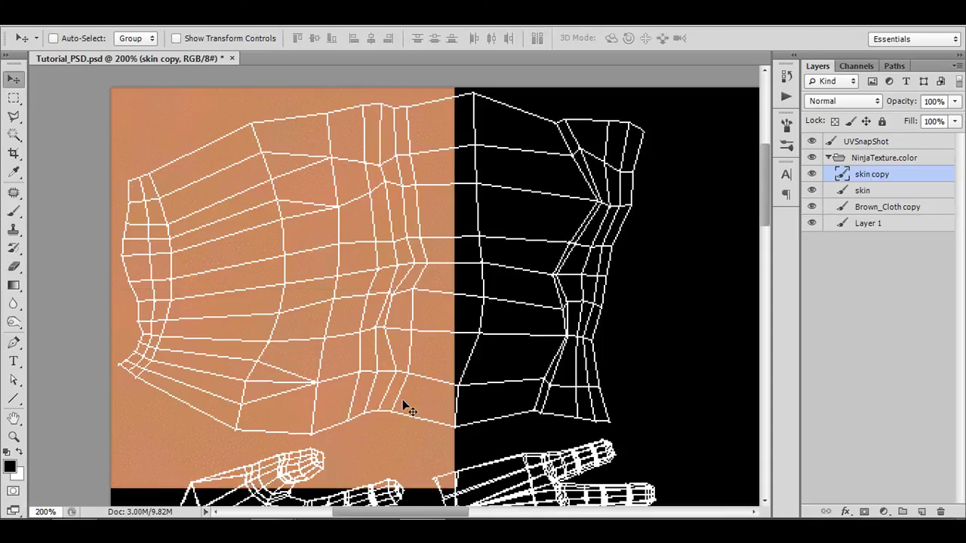
Step: Duplicate the skin patch twice more and position the copies to cover the lower-right and upper-right parts of the arm shell
drag(900, 181, 921, 511)
drag(397, 198, 518, 360)
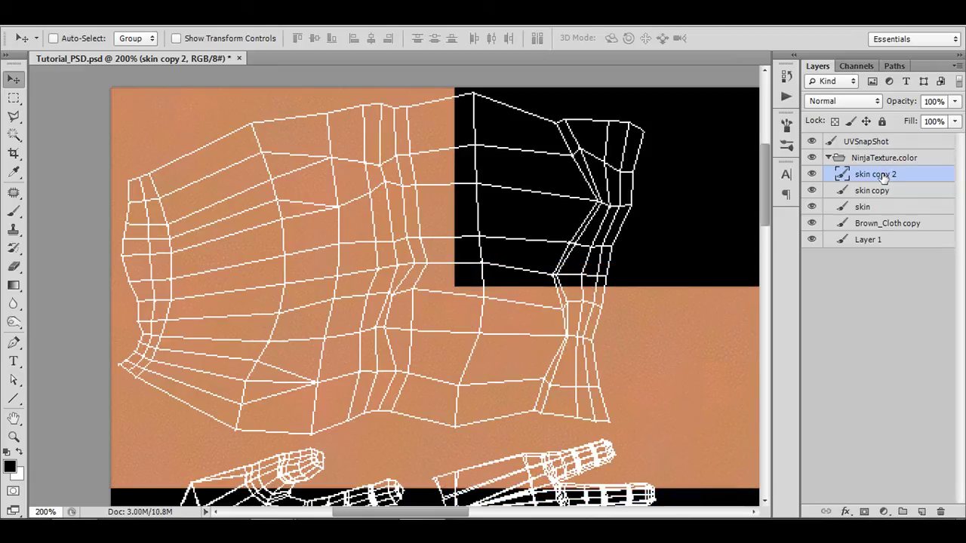
drag(883, 175, 922, 511)
drag(677, 385, 667, 224)
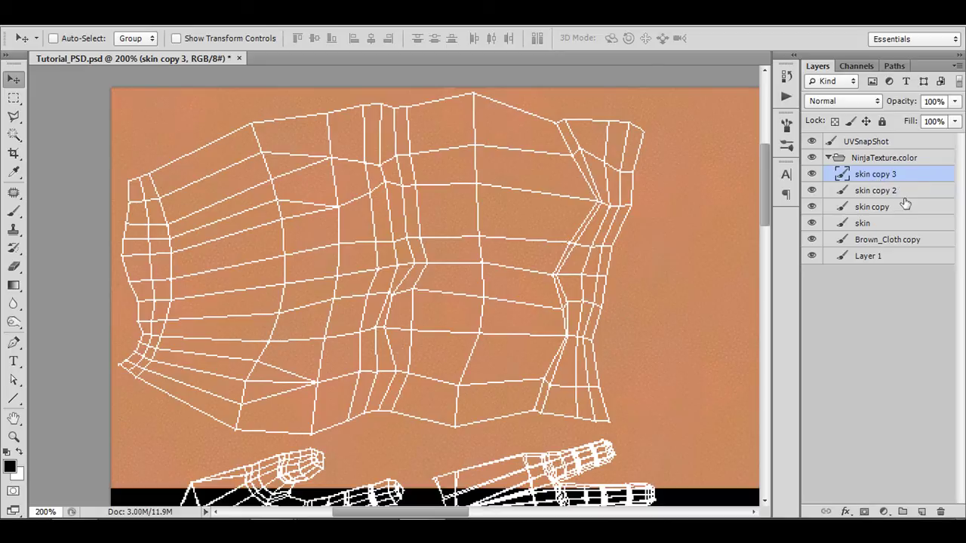
Step: Select the skin layer with its three copies and merge them into one layer
shift+click(866, 225)
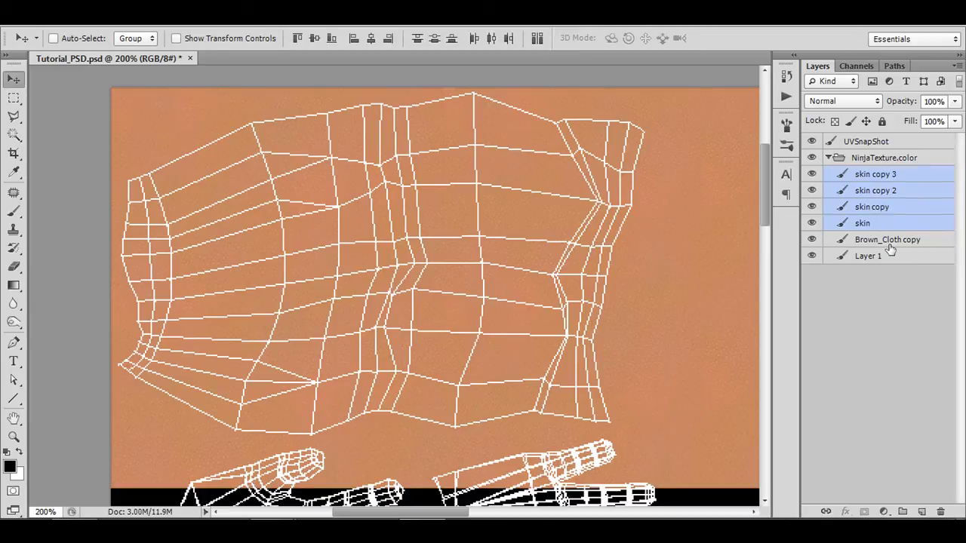
click(889, 243)
click(884, 175)
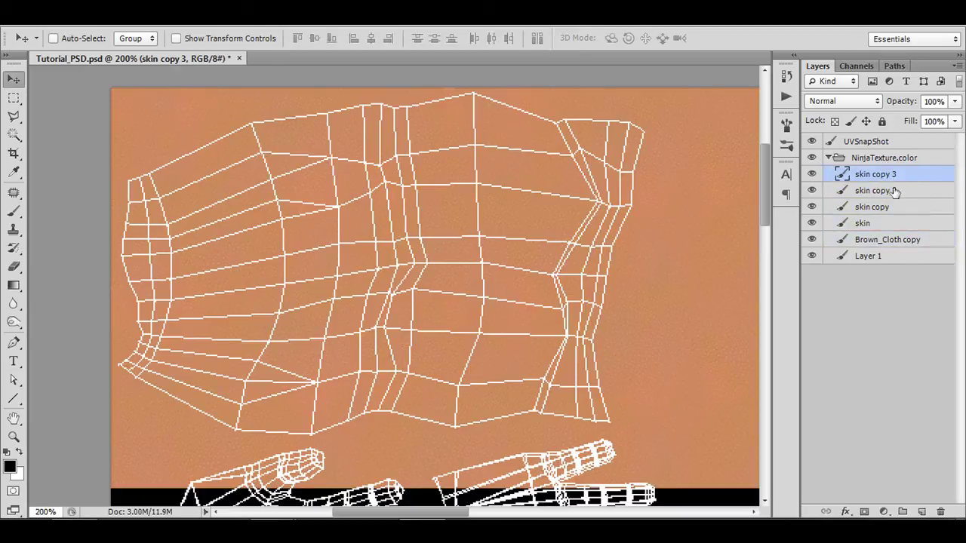
shift+click(894, 197)
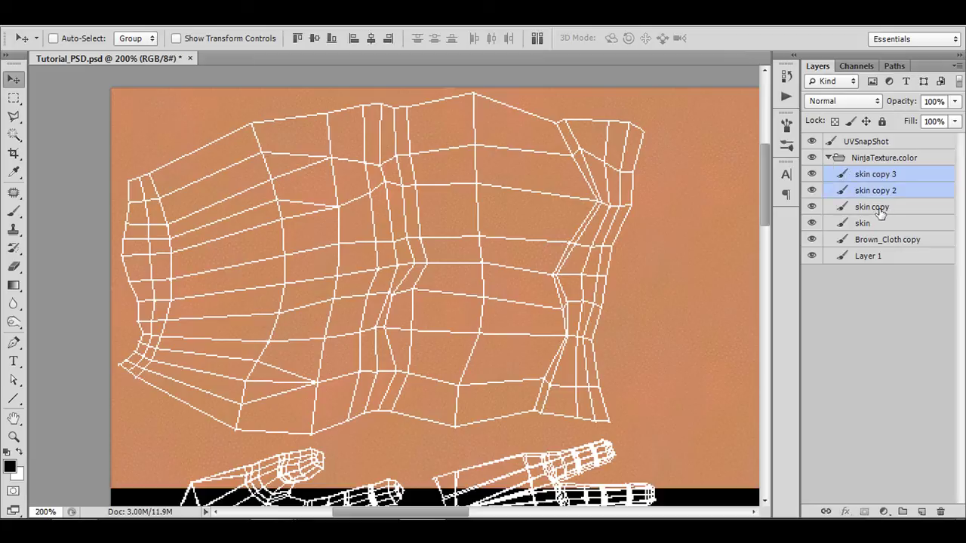
shift+click(881, 213)
shift+click(876, 225)
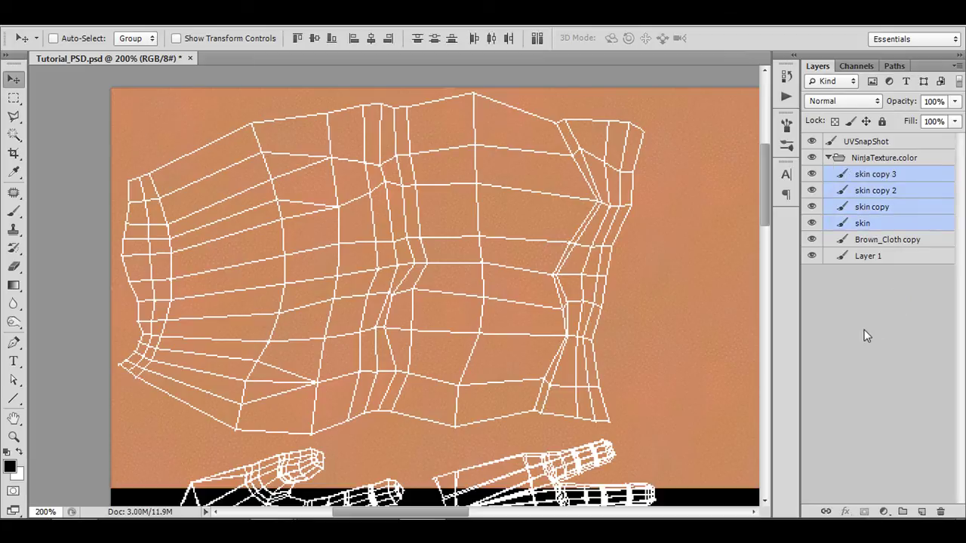
key(ctrl+e)
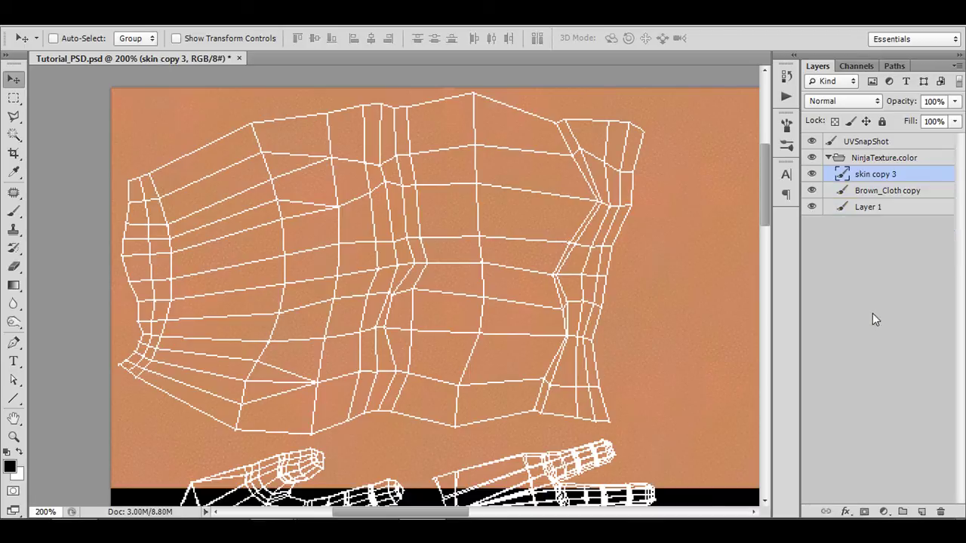
Step: Rename the merged skin layer as Skin
double_click(881, 175)
text(S)
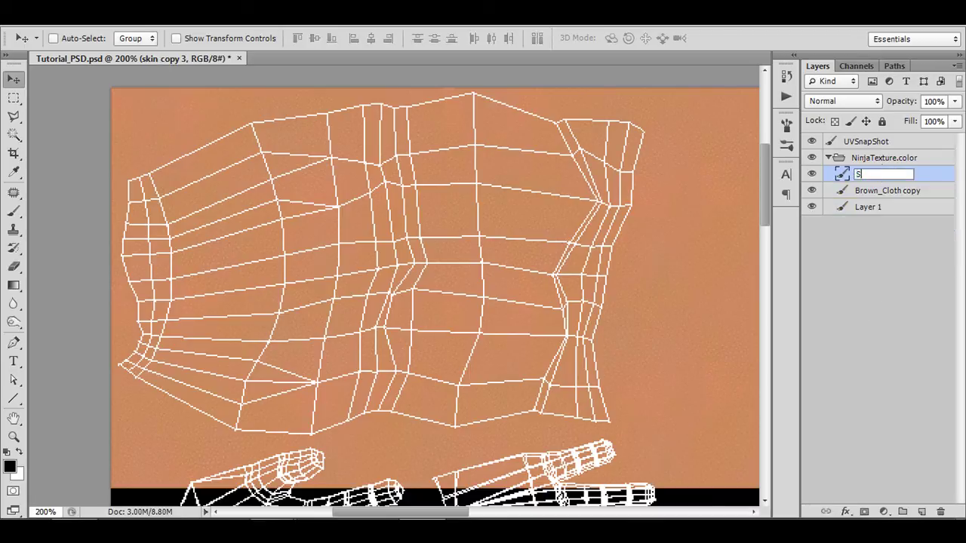
text(kin)
key(Return)
key(ctrl+minus)
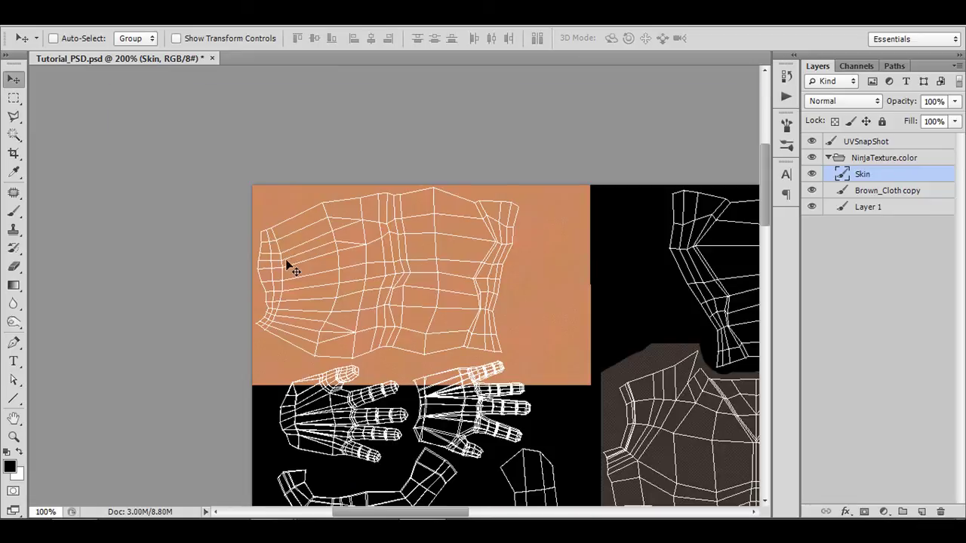
Step: Duplicate the Skin layer and move the copy over the second arm shell, above the front shirt shell
drag(472, 278, 303, 234)
drag(872, 174, 921, 512)
drag(198, 282, 382, 252)
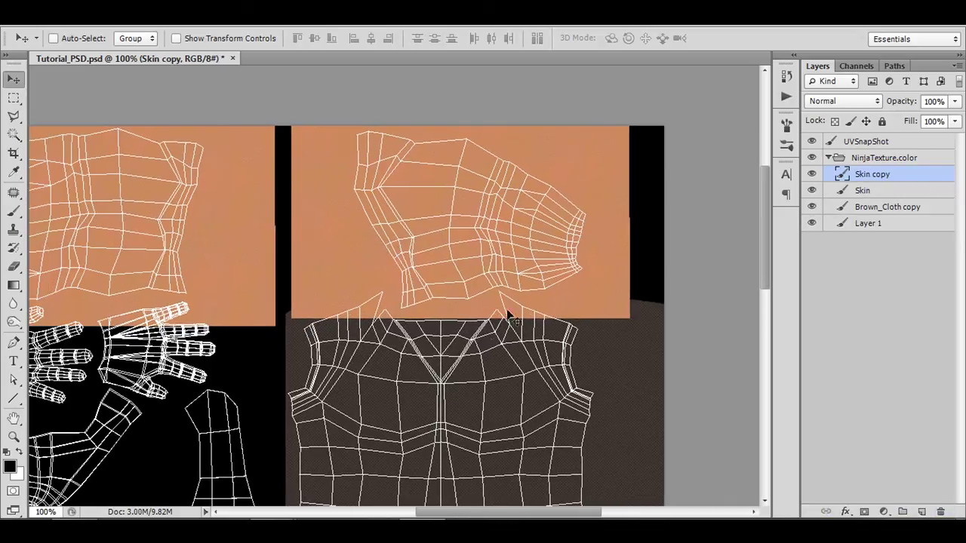
Step: Move the Skin copy layer beneath Brown_Cloth copy so the shirt cloth covers the overlapping skin
key(ctrl+plus)
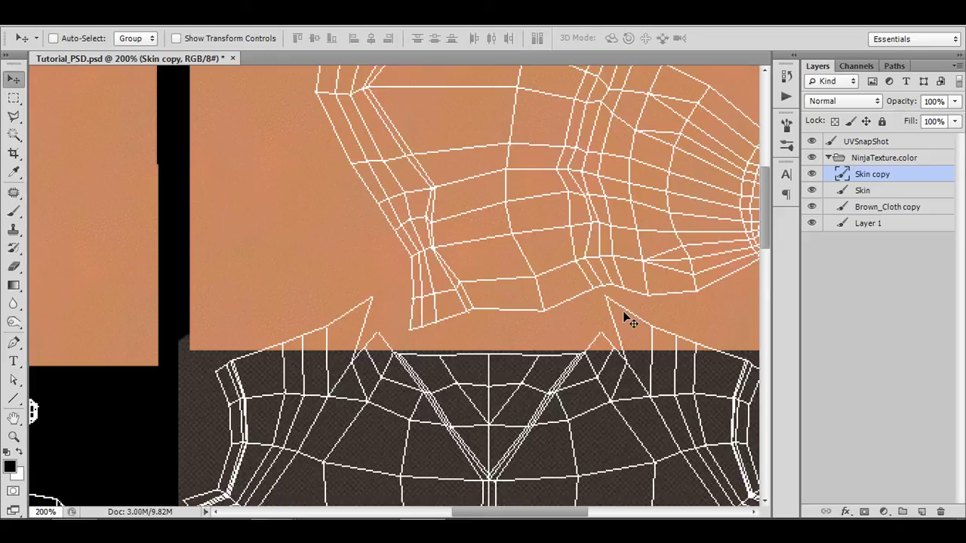
drag(518, 391, 463, 444)
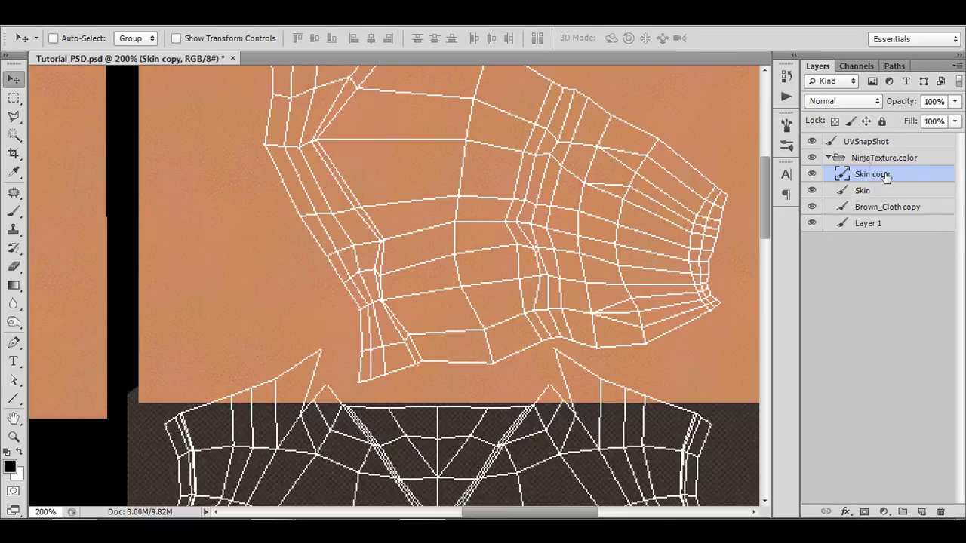
drag(873, 174, 885, 218)
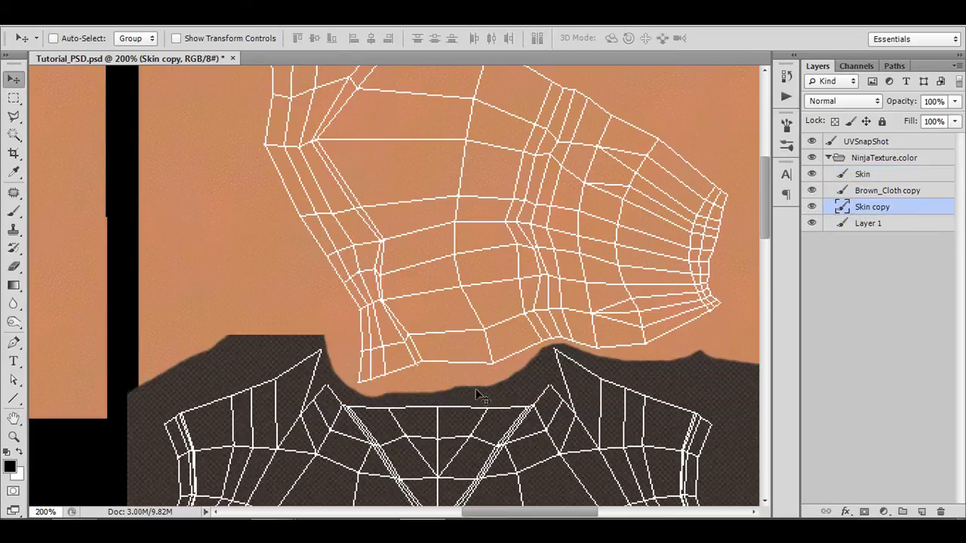
click(912, 194)
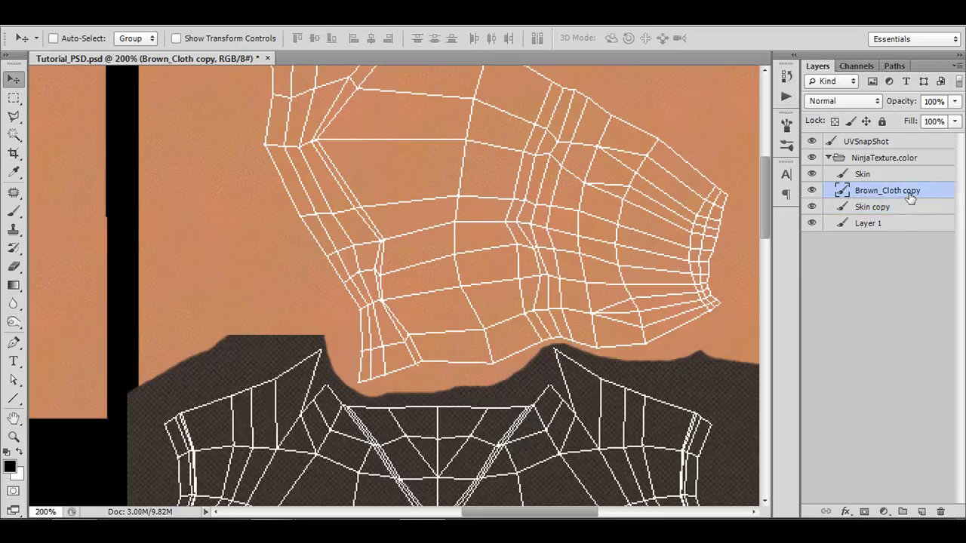
click(870, 209)
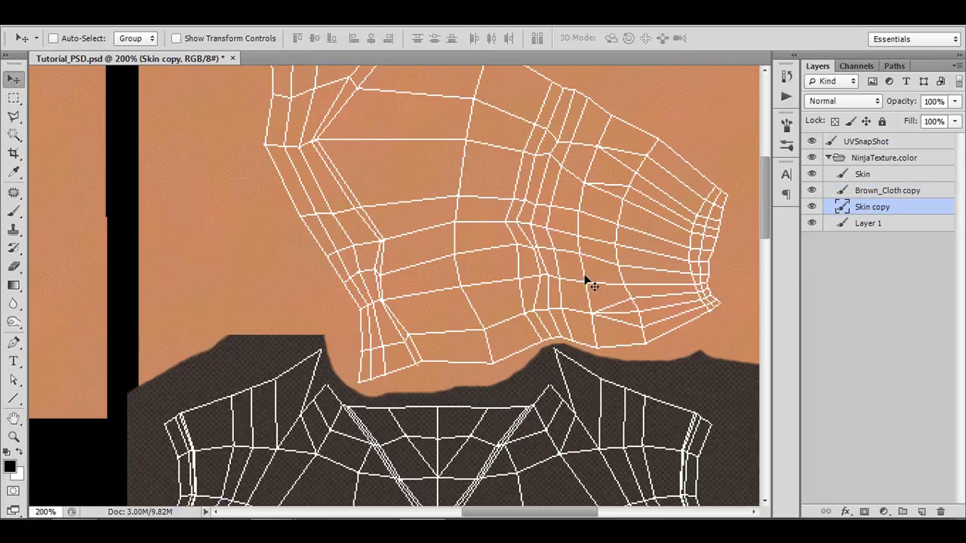
key(ctrl+minus)
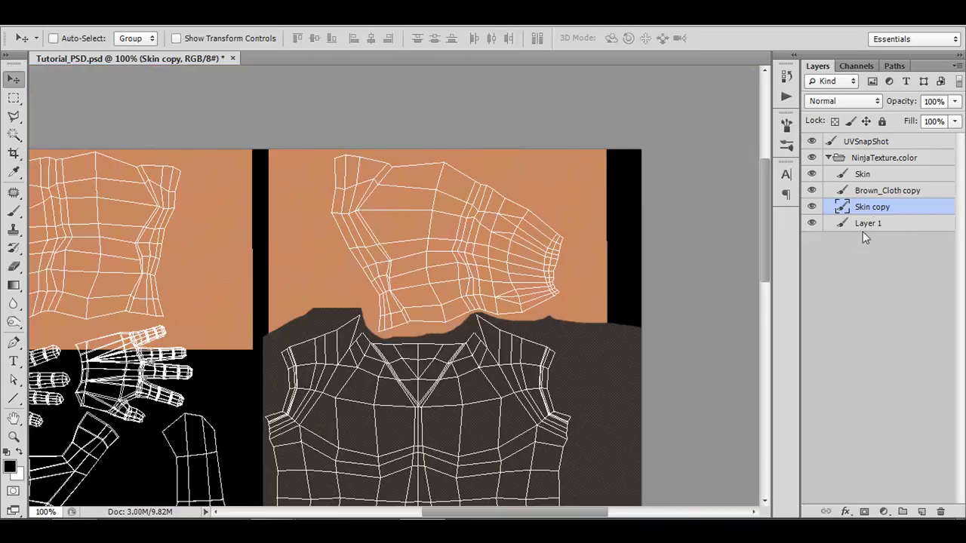
click(874, 192)
click(872, 175)
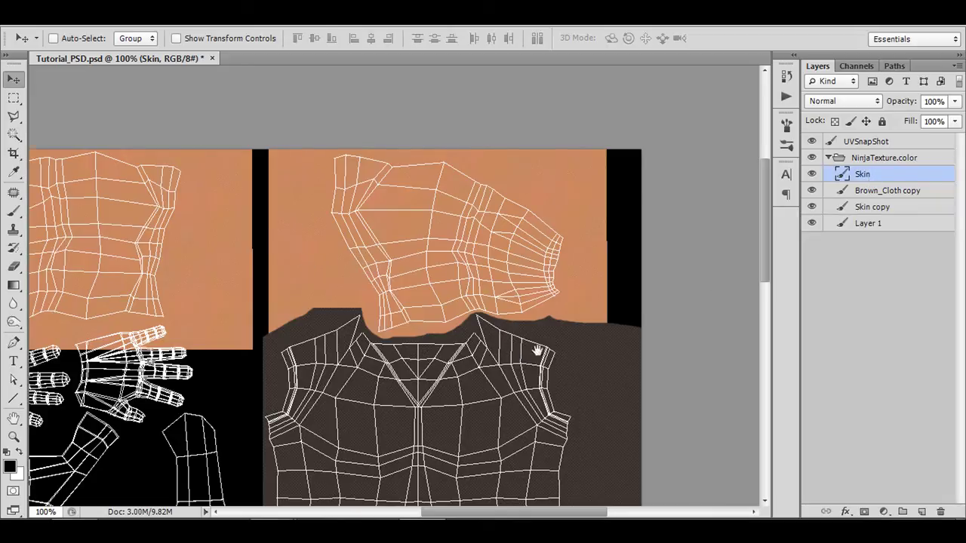
drag(528, 353, 574, 312)
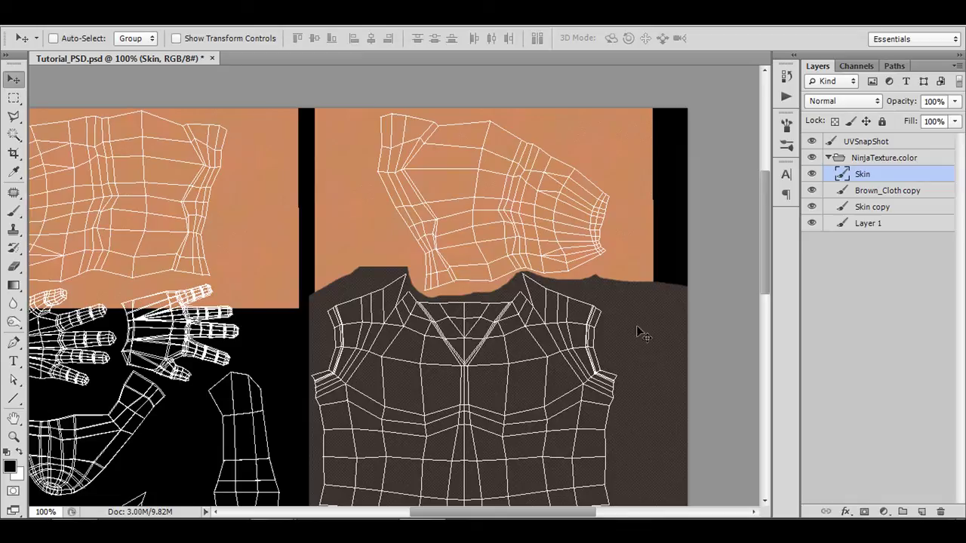
click(881, 193)
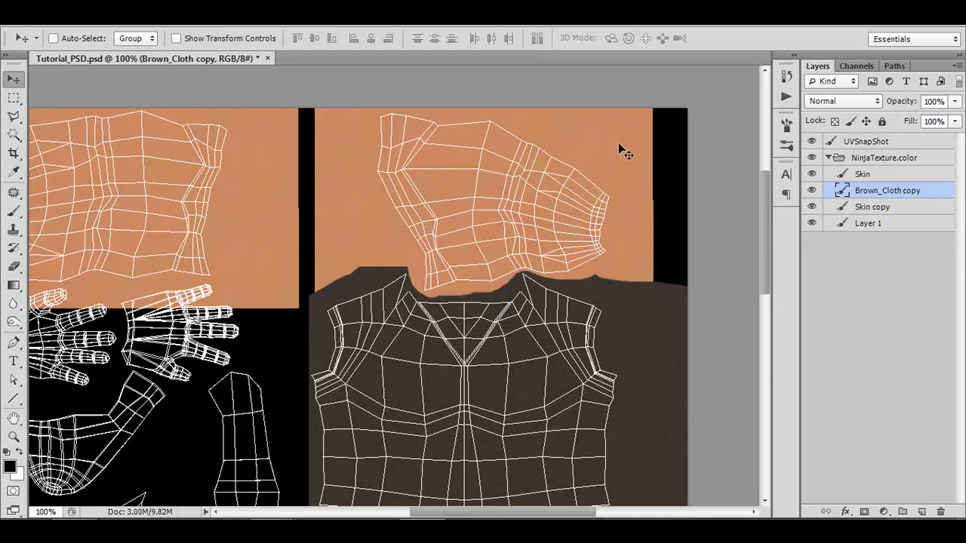
drag(369, 280, 445, 295)
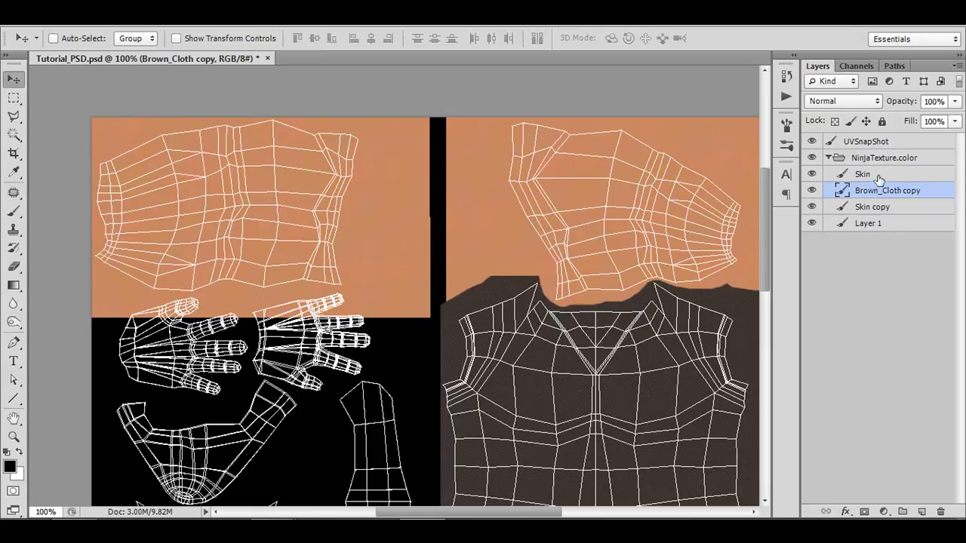
Step: Select the Skin layer and toggle its visibility to check which part of the layout it covers
mouse_move(879, 178)
mouse_down()
mouse_move(880, 206)
mouse_move(884, 176)
mouse_up()
scroll(359, 279, left, 3)
scroll(359, 279, down, 2)
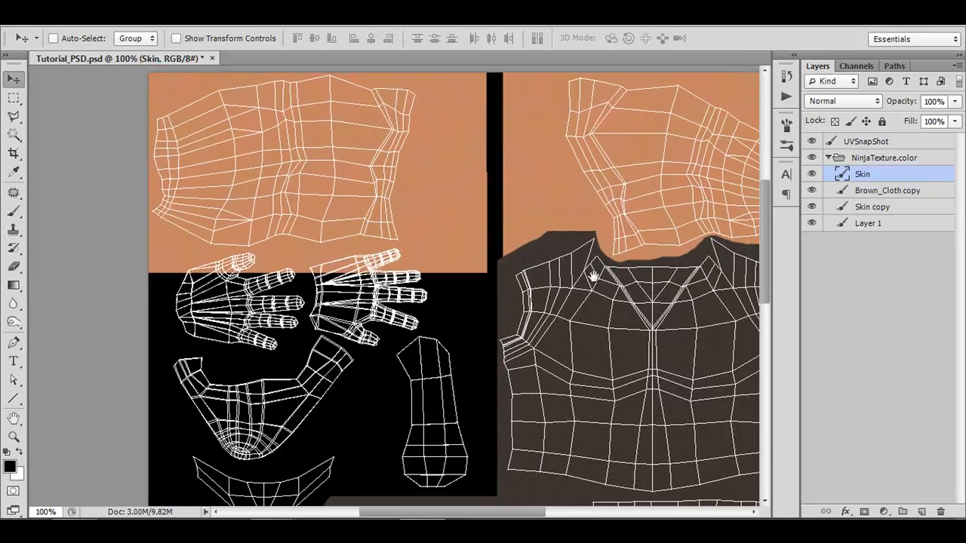
click(812, 174)
click(811, 175)
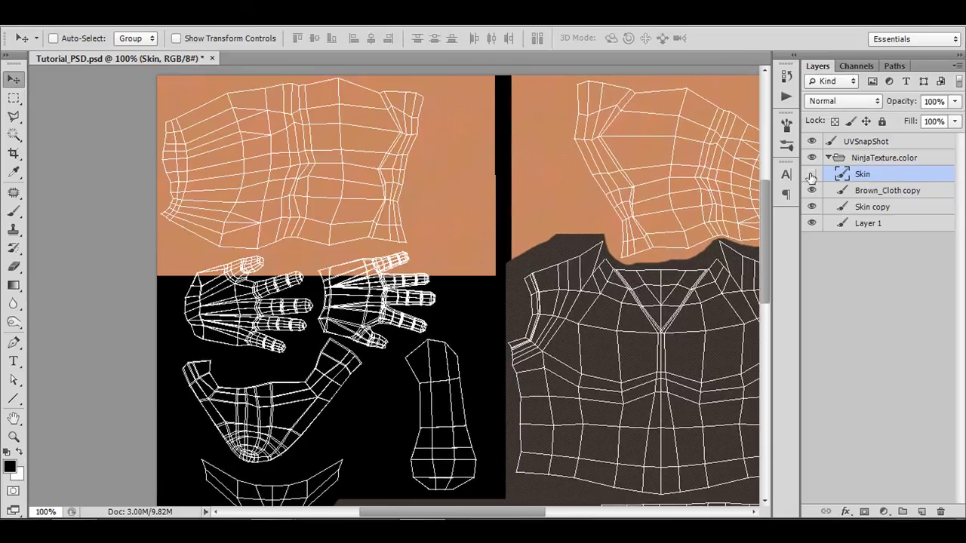
click(811, 174)
click(811, 174)
click(811, 174)
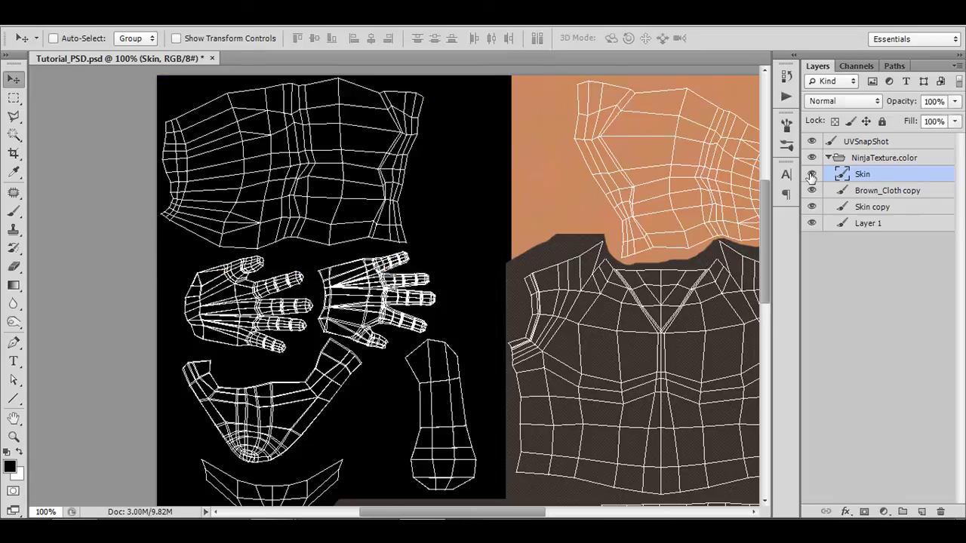
click(811, 174)
Step: Delete the strip of the Skin layer overlapping the hand shells with a rectangular marquee selection, and deselect
key(e)
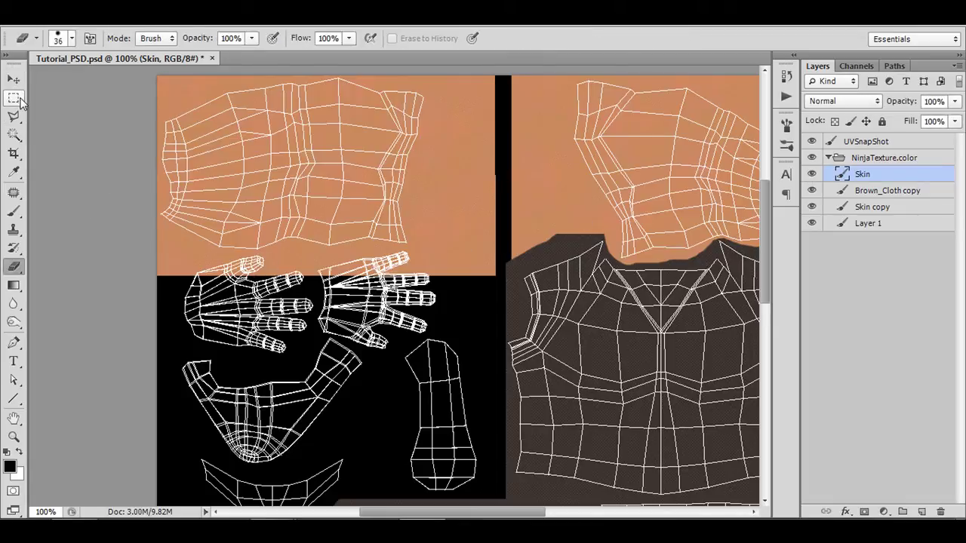
click(17, 99)
drag(148, 313, 519, 252)
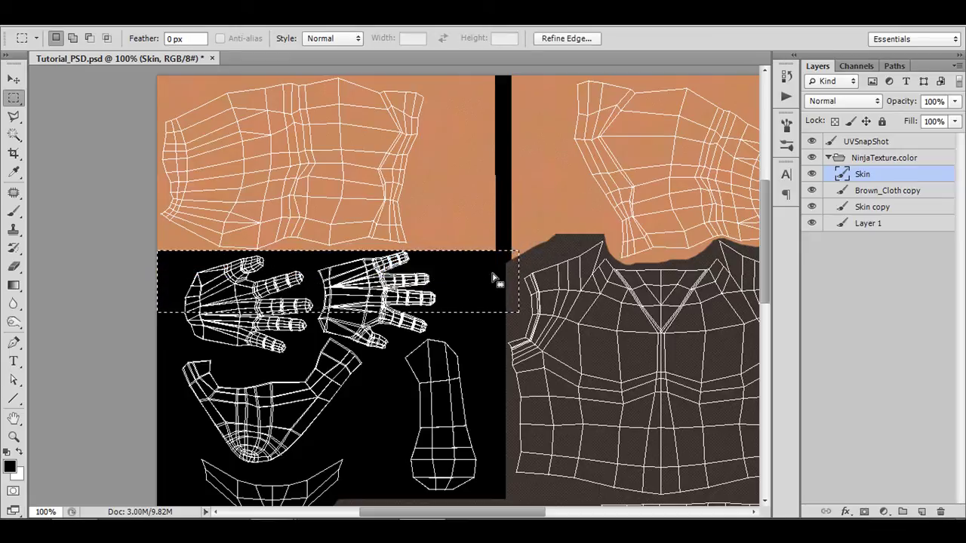
click(494, 274)
drag(619, 286, 491, 308)
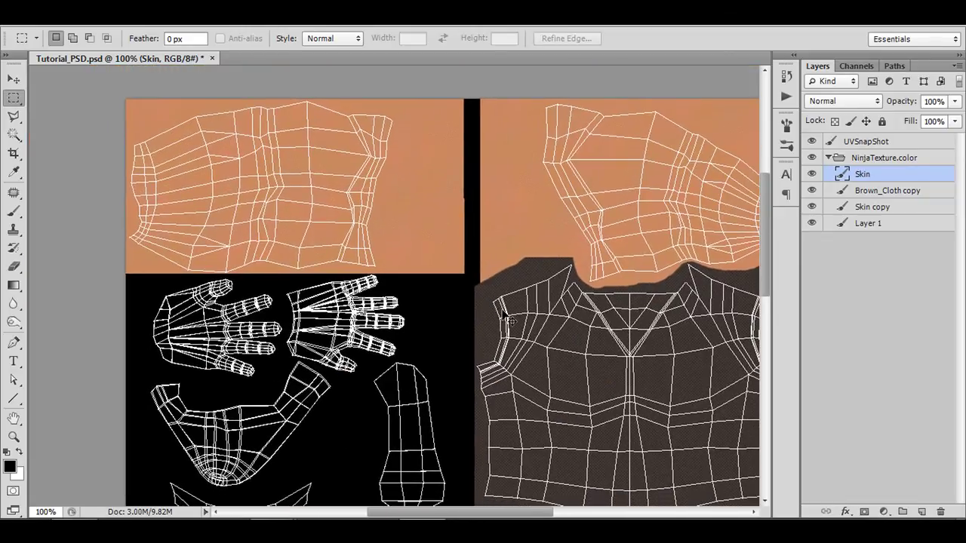
Step: Save the PSD, switch to Maya and update the PSD networks from the UV Texture Editor with the ninja mesh selected
key(ctrl+s)
key(alt+Tab)
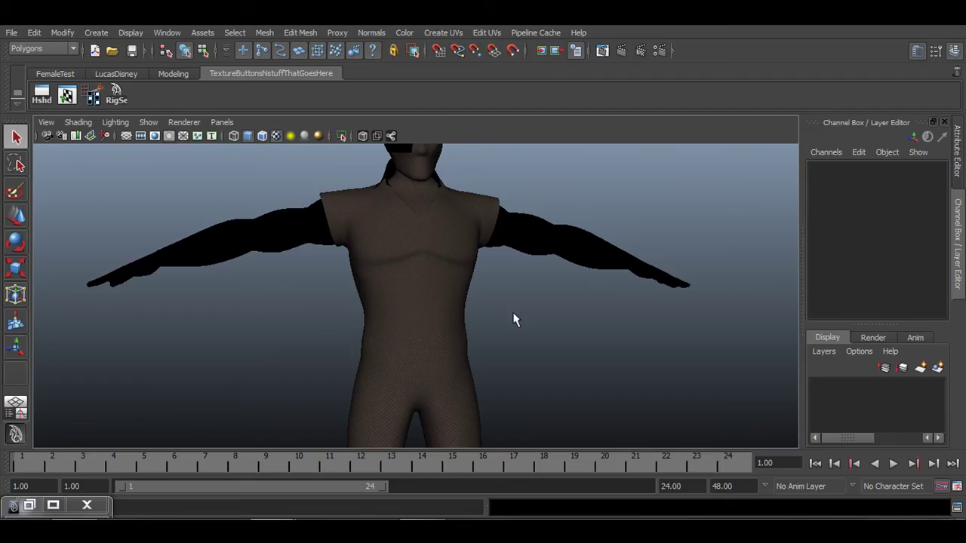
click(413, 269)
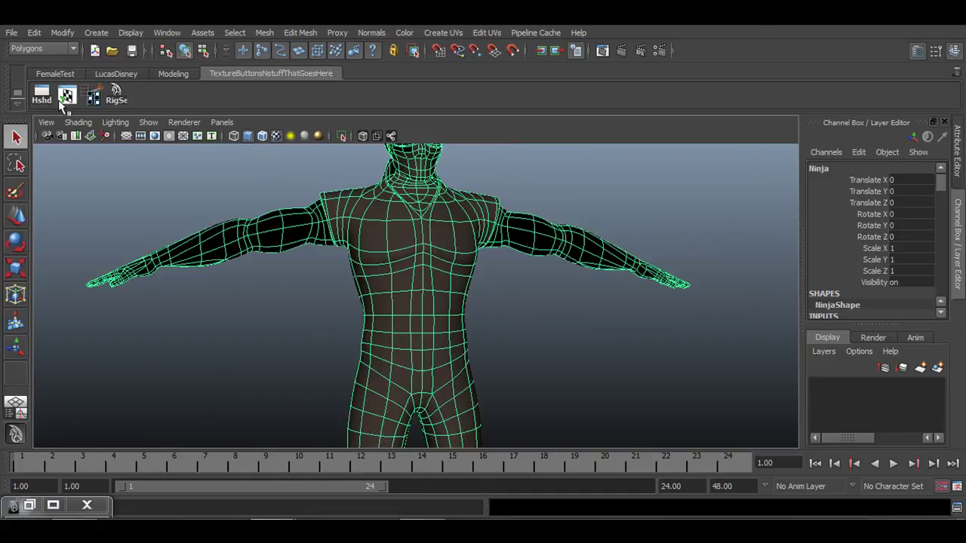
click(60, 98)
drag(732, 382, 720, 141)
click(615, 77)
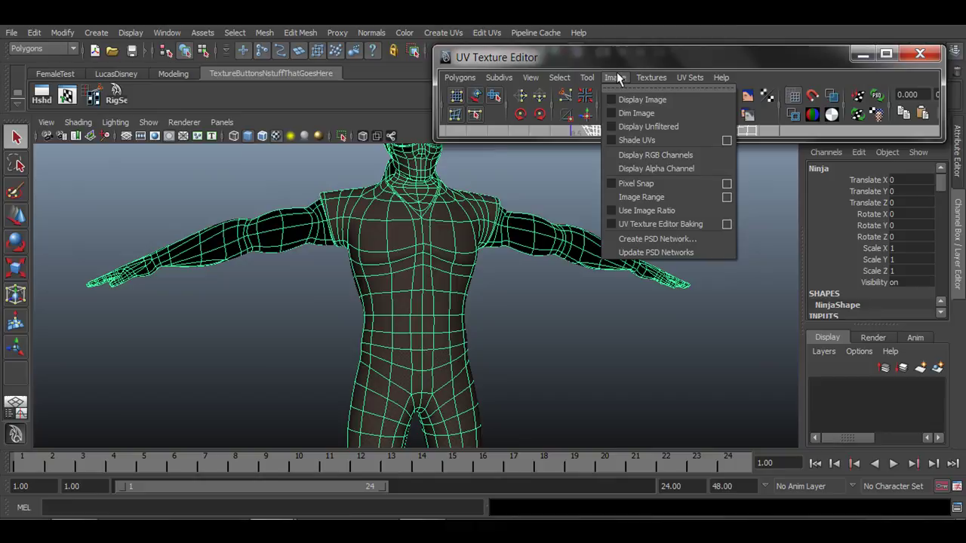
click(654, 252)
click(563, 332)
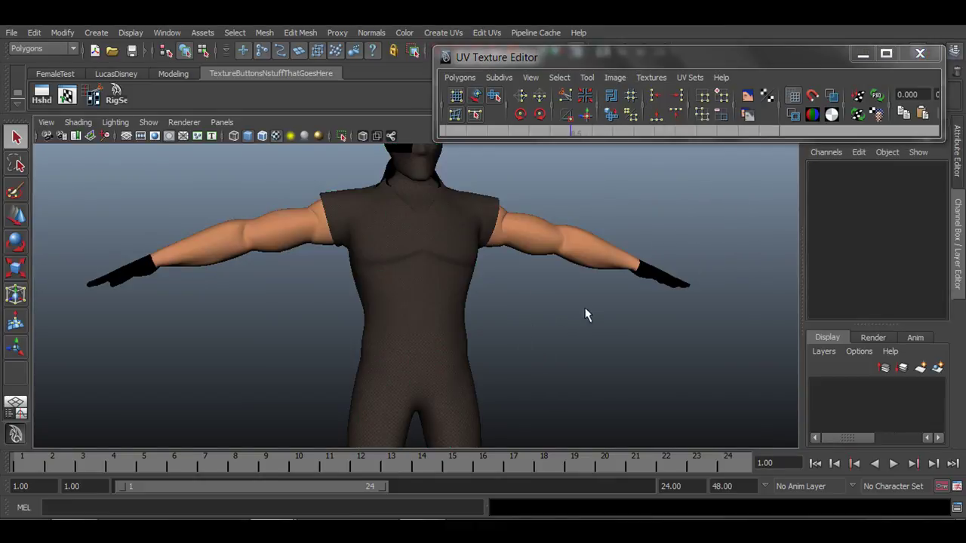
Step: Examine the updated skin texture on the ninja's arm and its edge at the wrist up close
drag(586, 316, 519, 325)
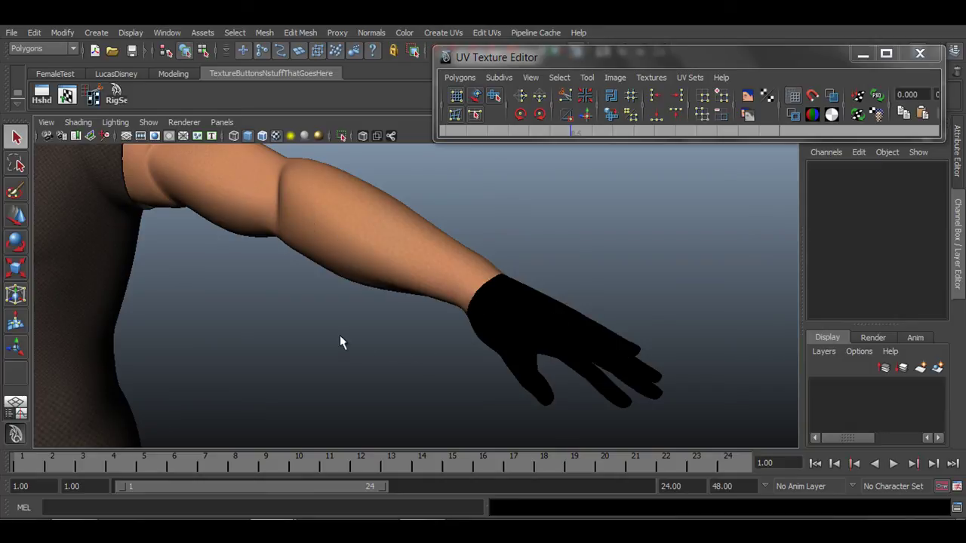
drag(340, 337, 521, 351)
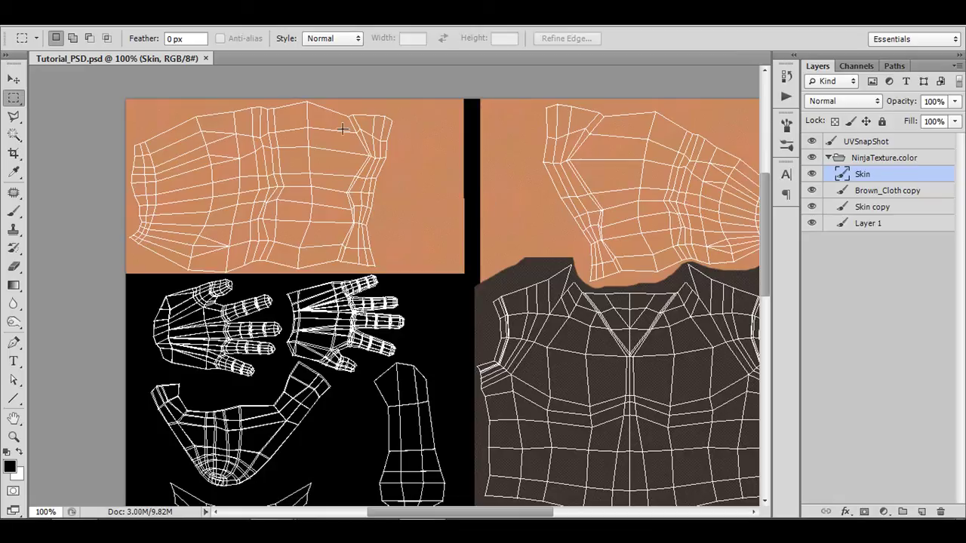
Step: Switch back to Photoshop and look over the textured and still untextured shells across the whole UV layout
key(v)
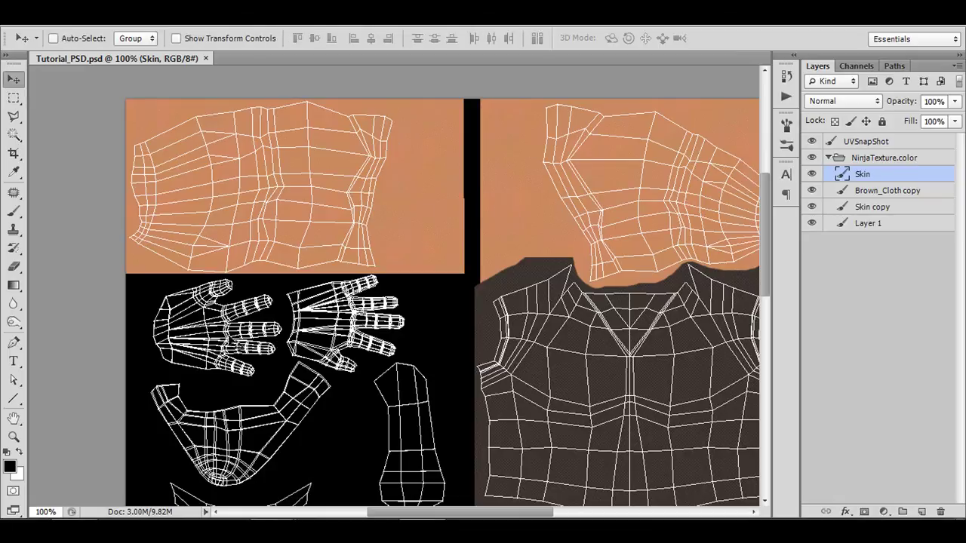
scroll(394, 326, down, 3)
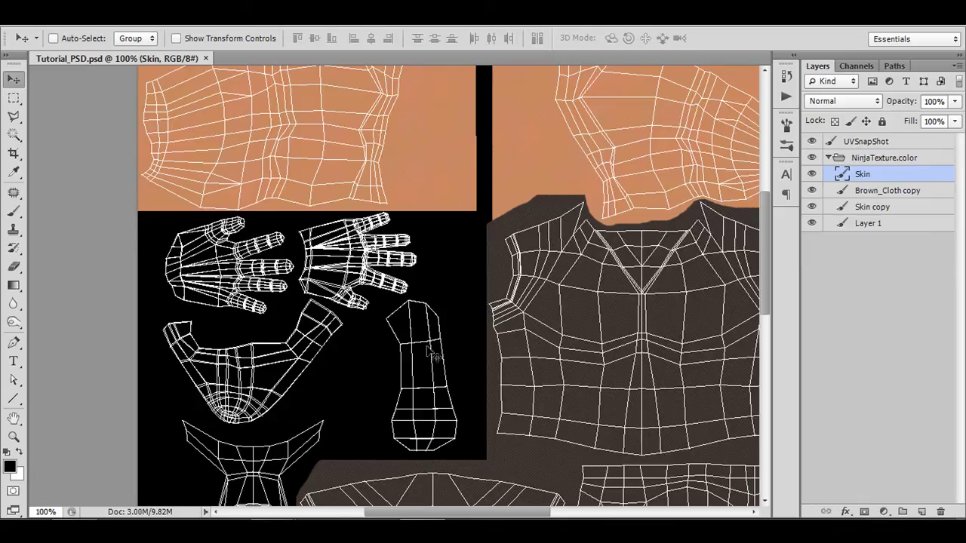
drag(444, 356, 403, 222)
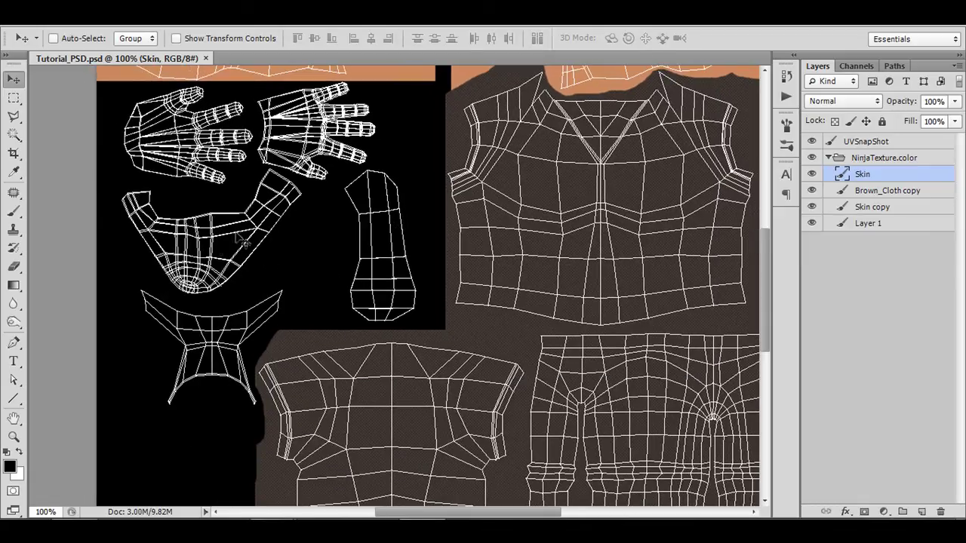
drag(475, 384, 427, 280)
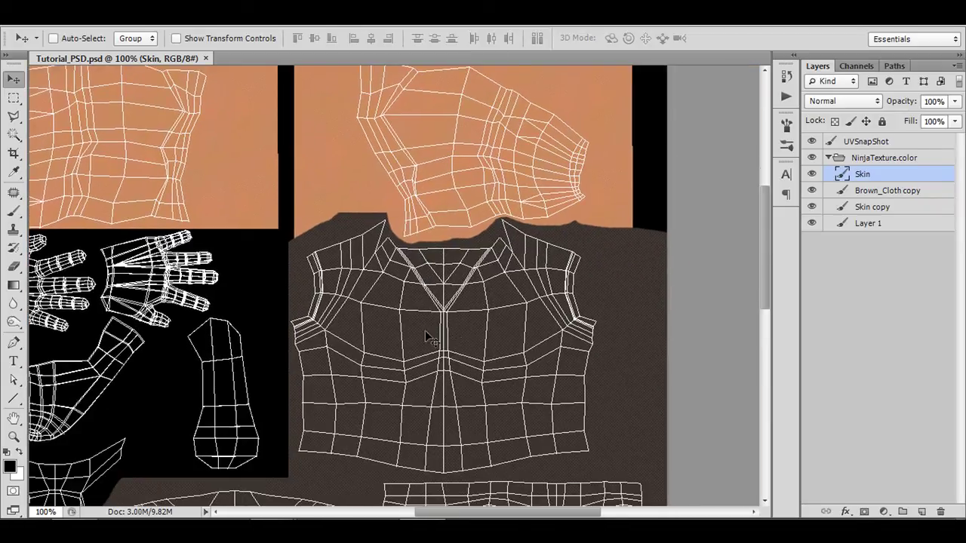
drag(394, 317, 483, 274)
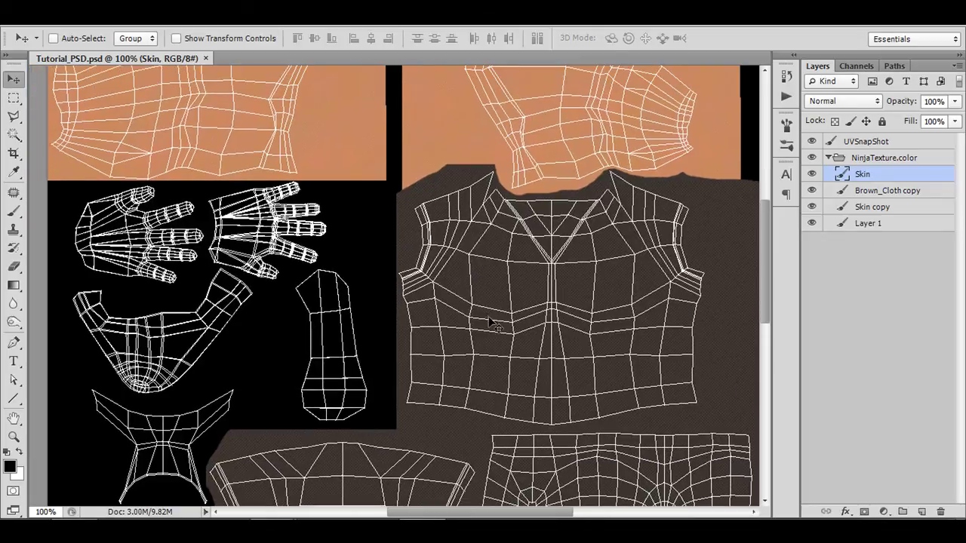
drag(464, 322, 524, 341)
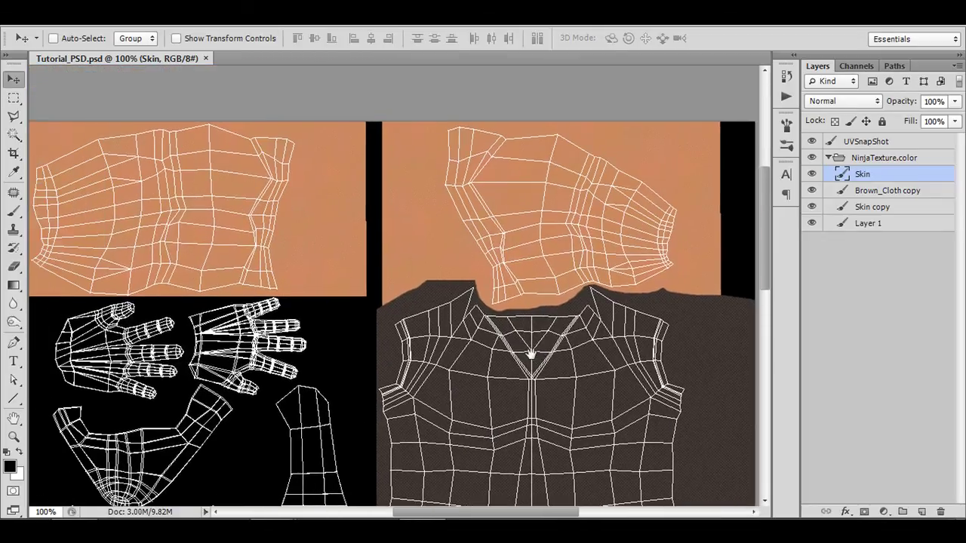
drag(379, 319, 426, 321)
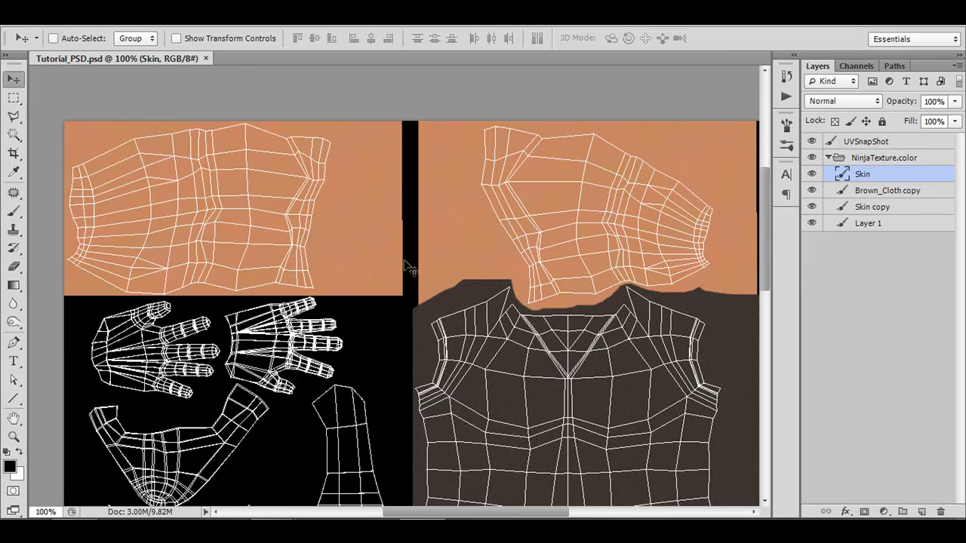
key(ctrl+0)
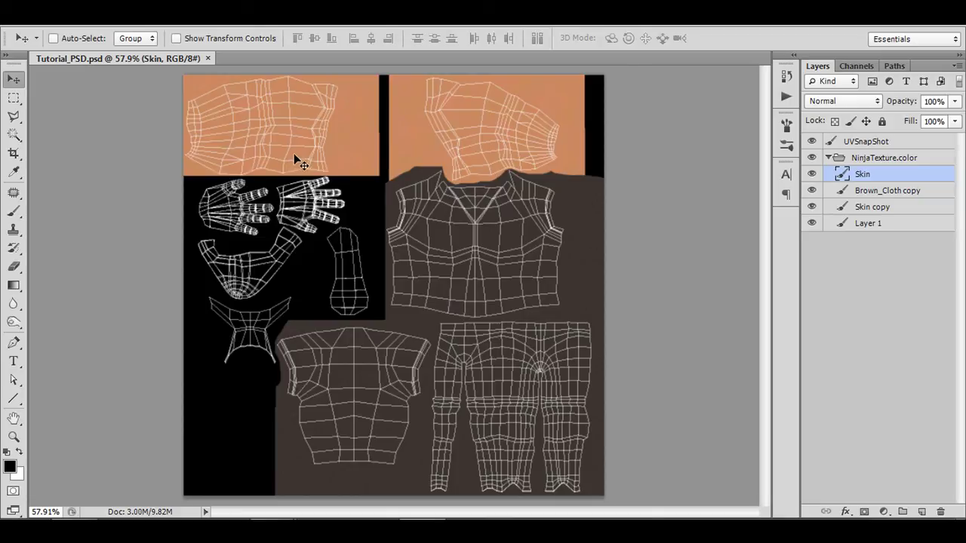
Step: Add a text layer with a first name in black Impact capitals on the chest of the shirt's front UV shell
key(ctrl+plus)
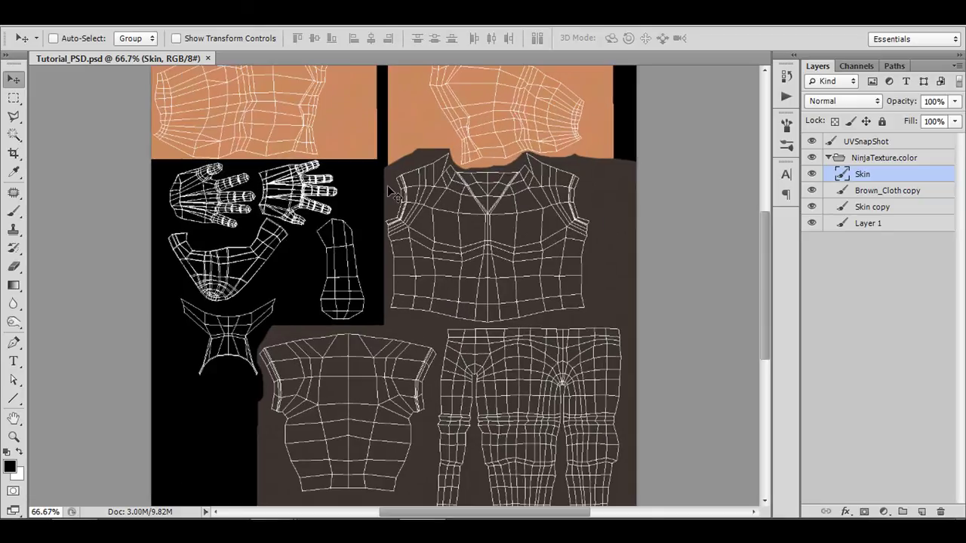
drag(389, 157, 363, 219)
key(ctrl+plus)
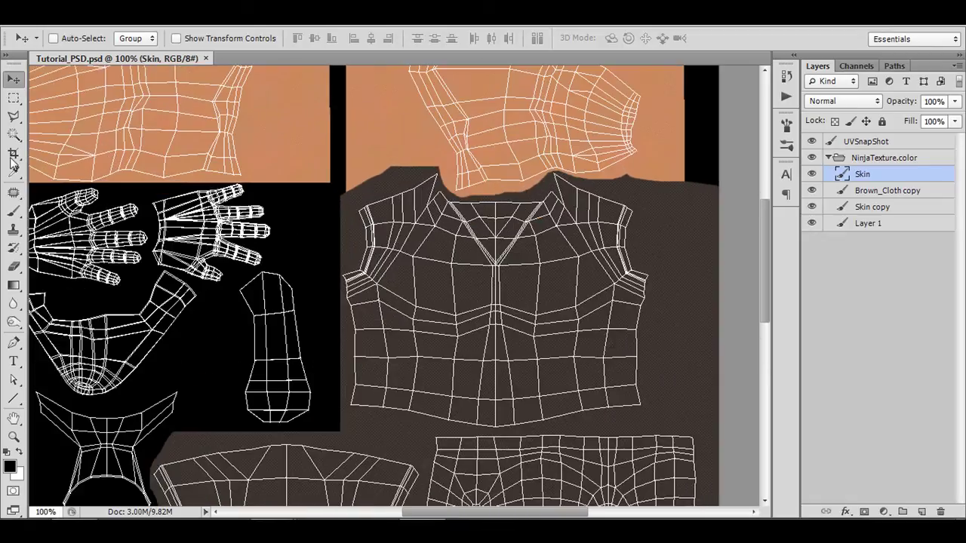
click(13, 361)
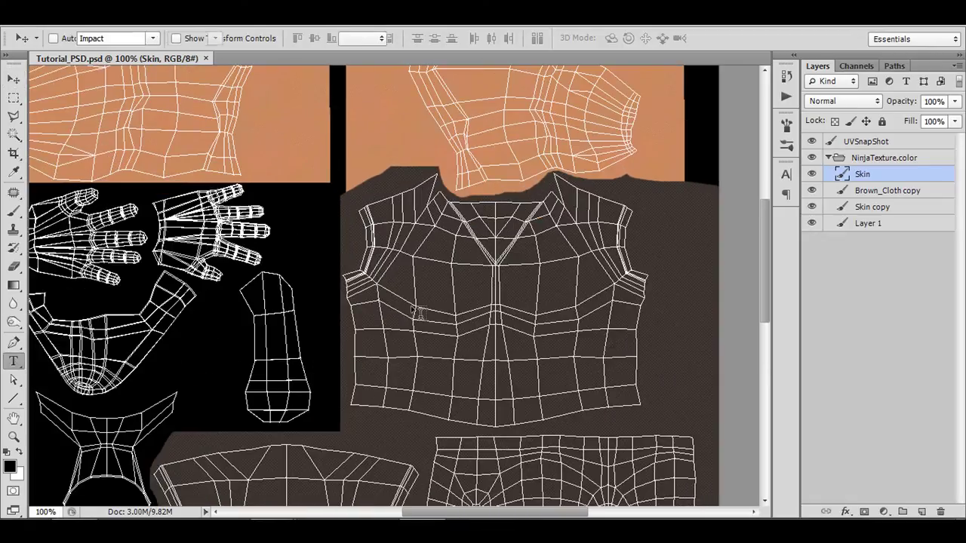
click(435, 287)
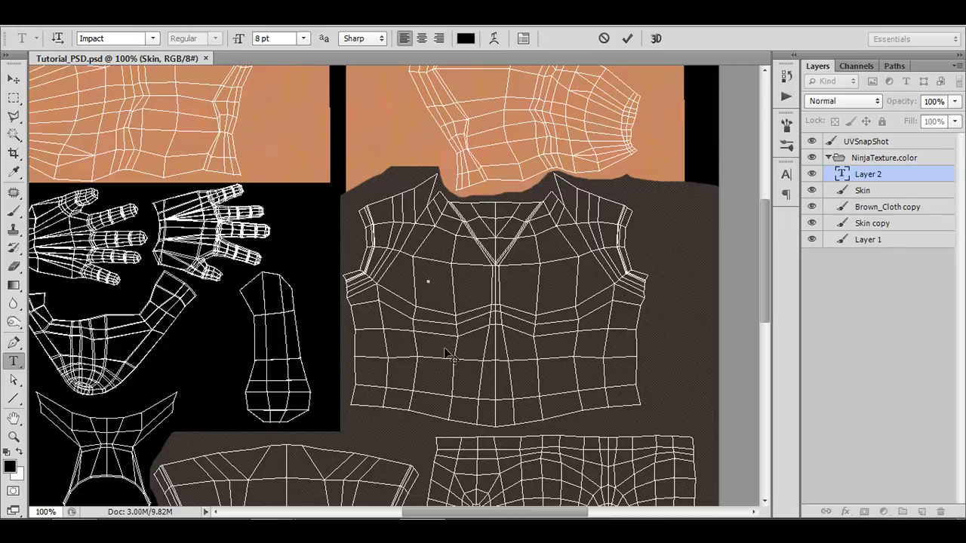
text(Ninja)
key(ctrl+Return)
Step: Enlarge the name text and centre it across the middle of the shirt's chest, below the V-neck
drag(238, 39, 263, 47)
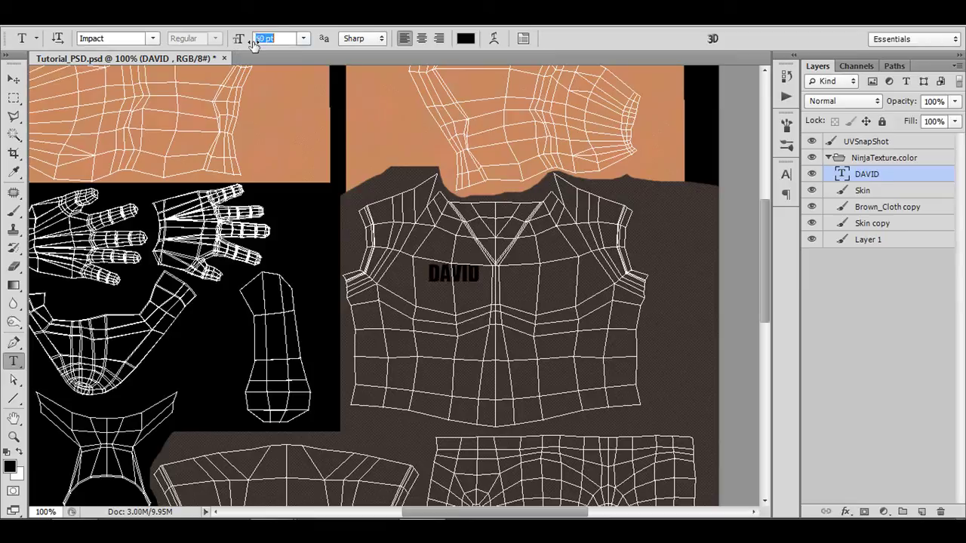
click(13, 79)
drag(506, 283, 529, 304)
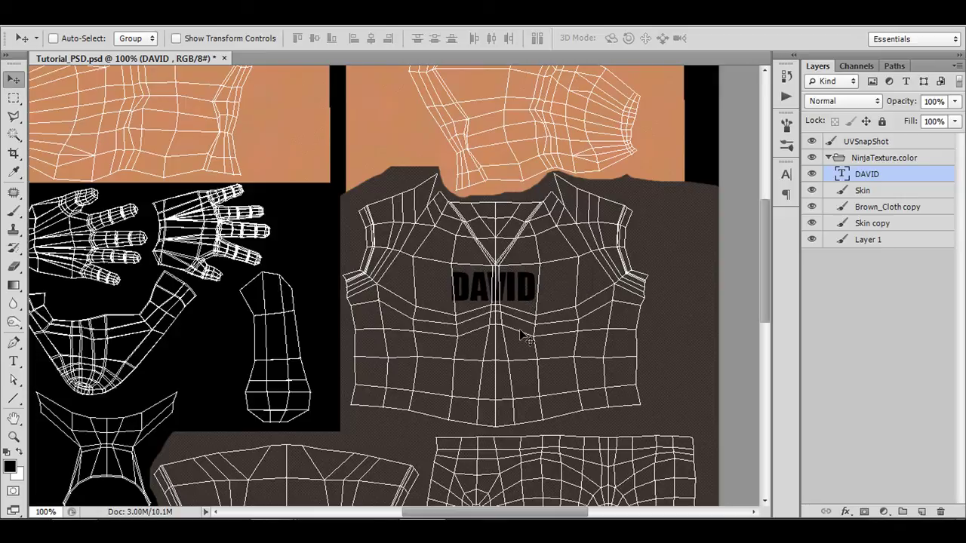
Step: Save the PSD, switch to Maya and update the PSD networks from the UV Texture Editor
key(ctrl+s)
key(alt+Tab)
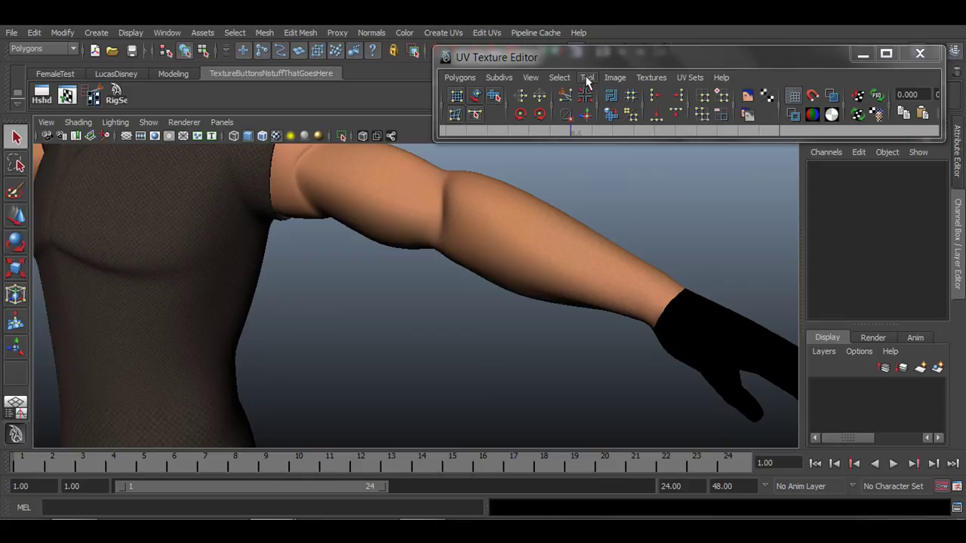
click(615, 77)
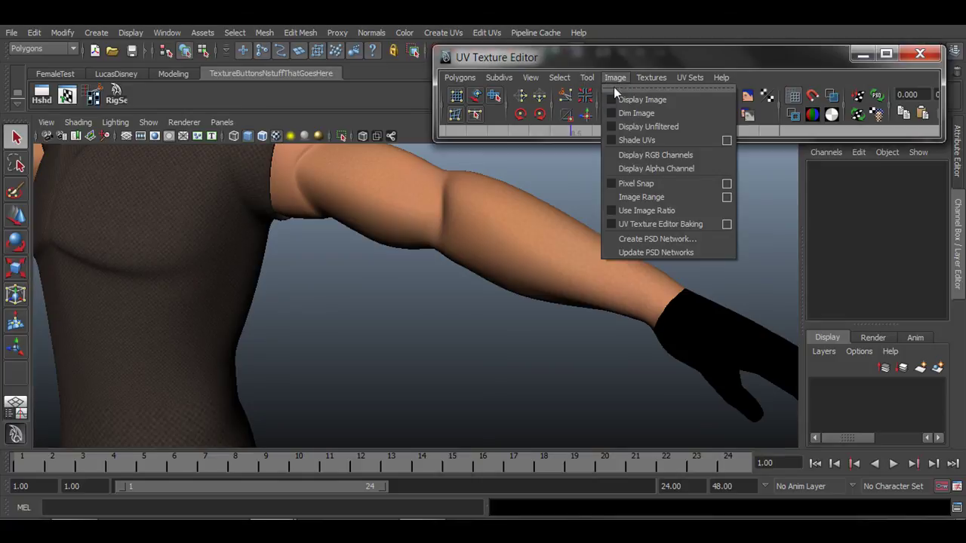
click(642, 252)
Step: Examine the name lettering on the ninja's chest and the skin texture along the arm up close
drag(295, 291, 446, 315)
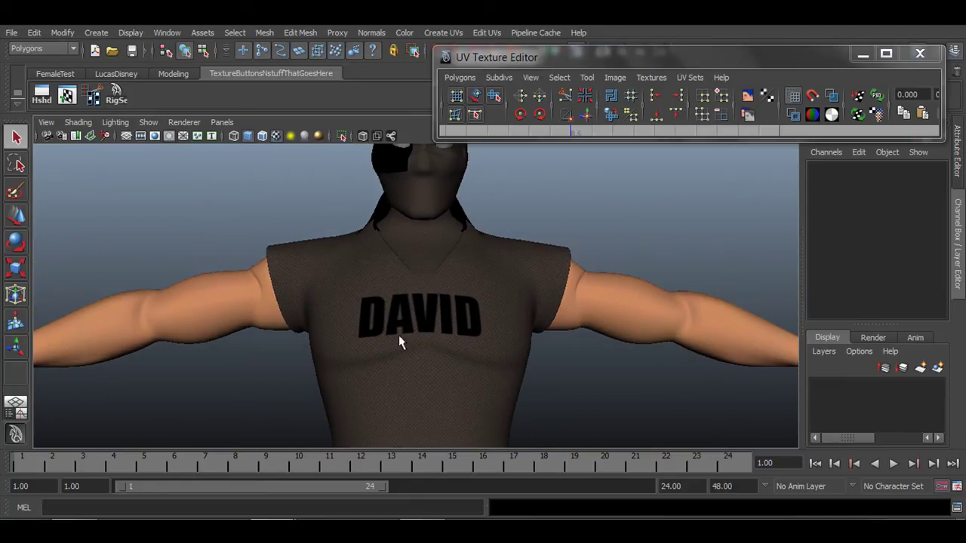
drag(518, 349, 473, 367)
scroll(444, 359, down, 3)
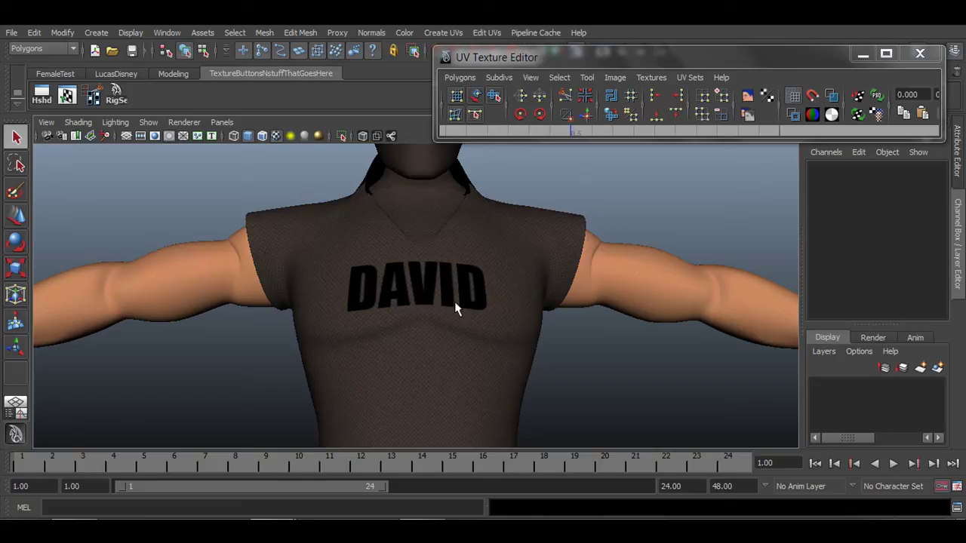
drag(157, 286, 463, 286)
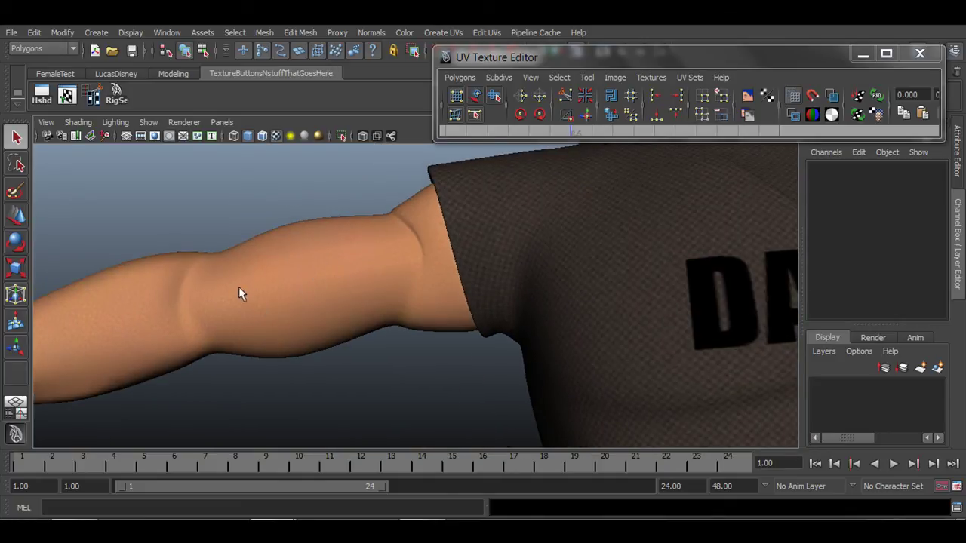
drag(420, 322, 372, 340)
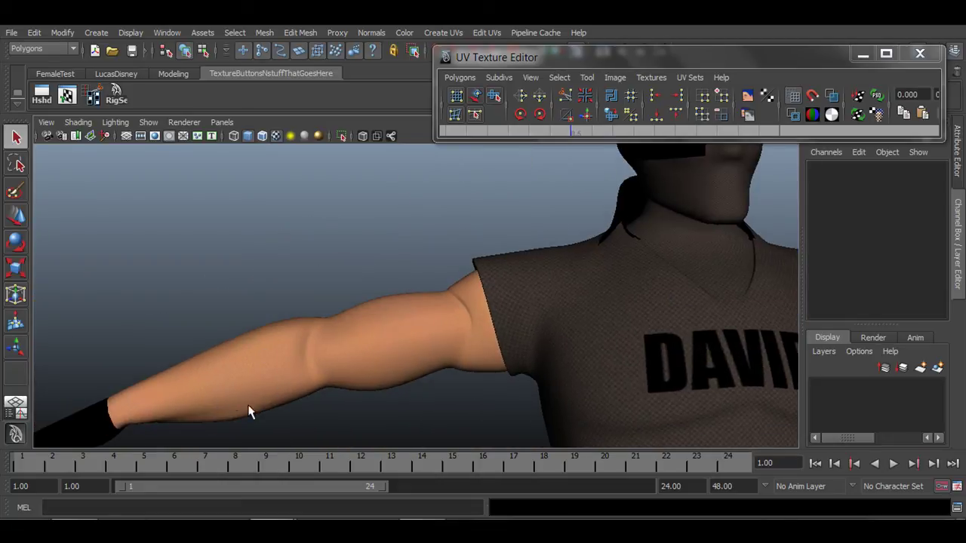
drag(250, 414, 379, 314)
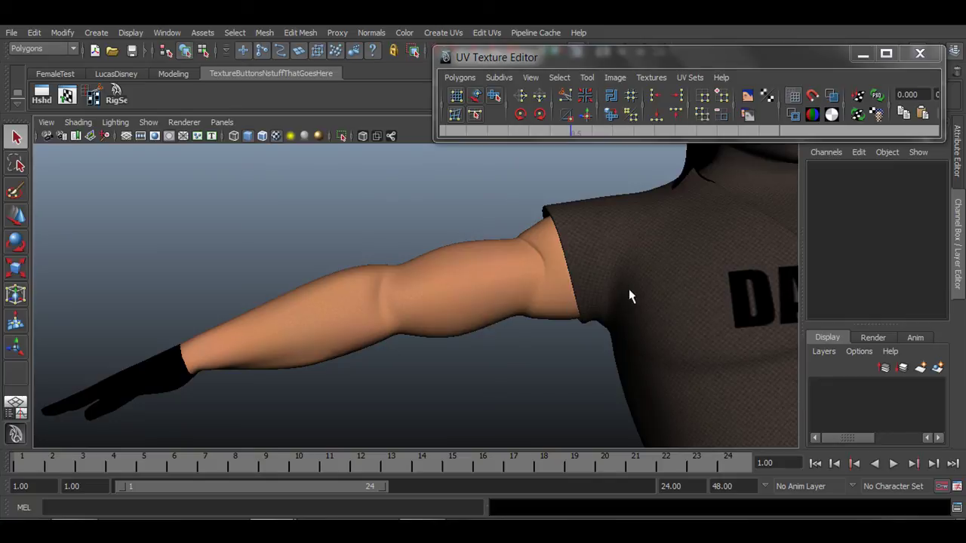
Step: Look over the cloth texture on the ninja's torso and legs, and view the textured upper body from the front
drag(629, 295, 459, 282)
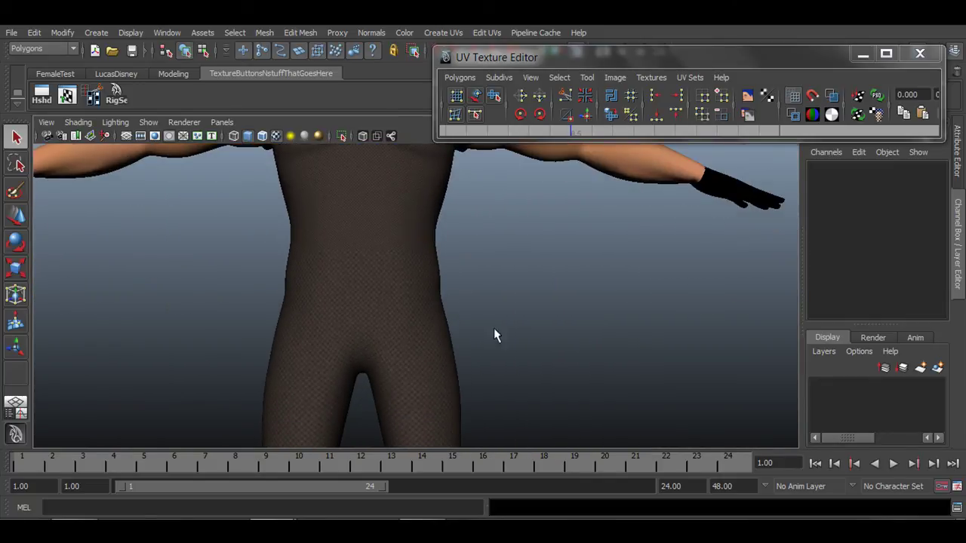
drag(494, 329, 530, 264)
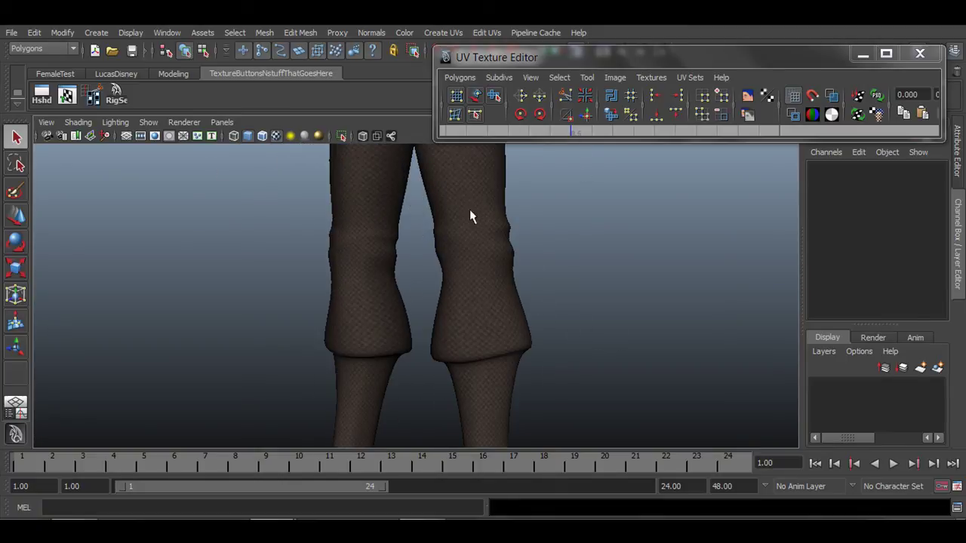
drag(469, 217, 453, 267)
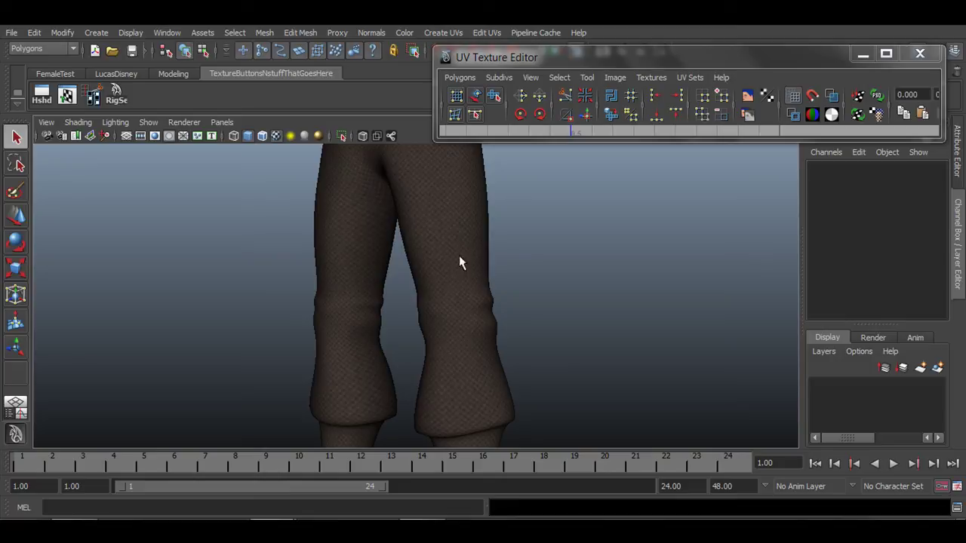
drag(502, 366, 483, 261)
drag(466, 219, 528, 339)
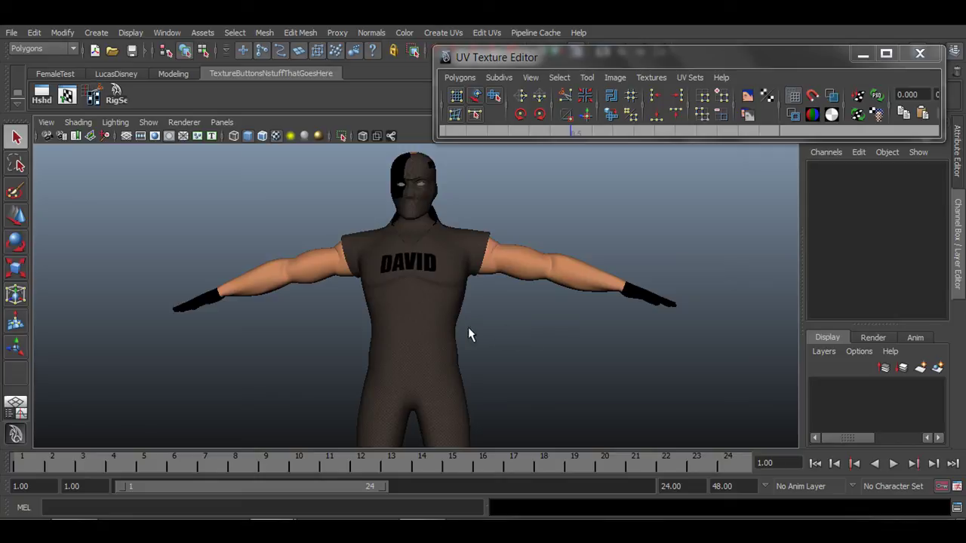
drag(430, 349, 481, 300)
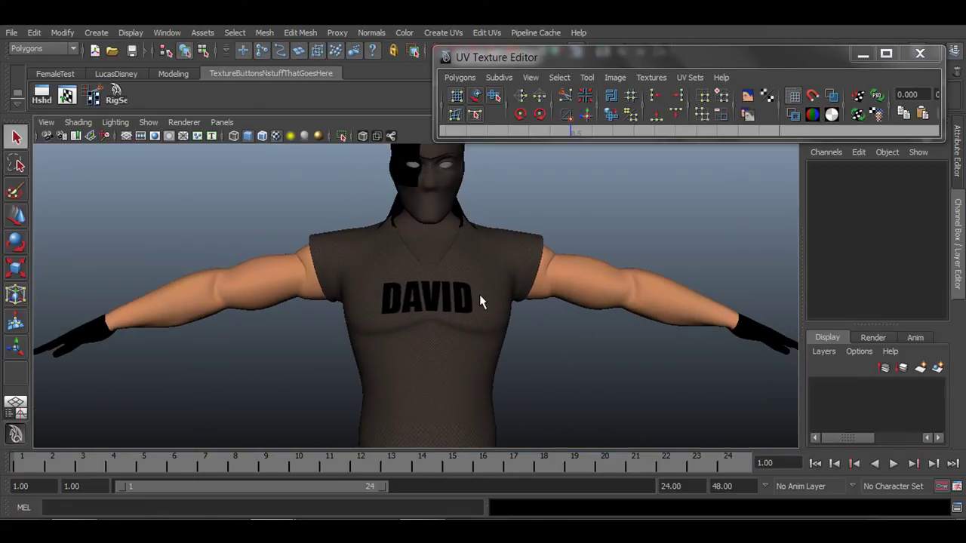